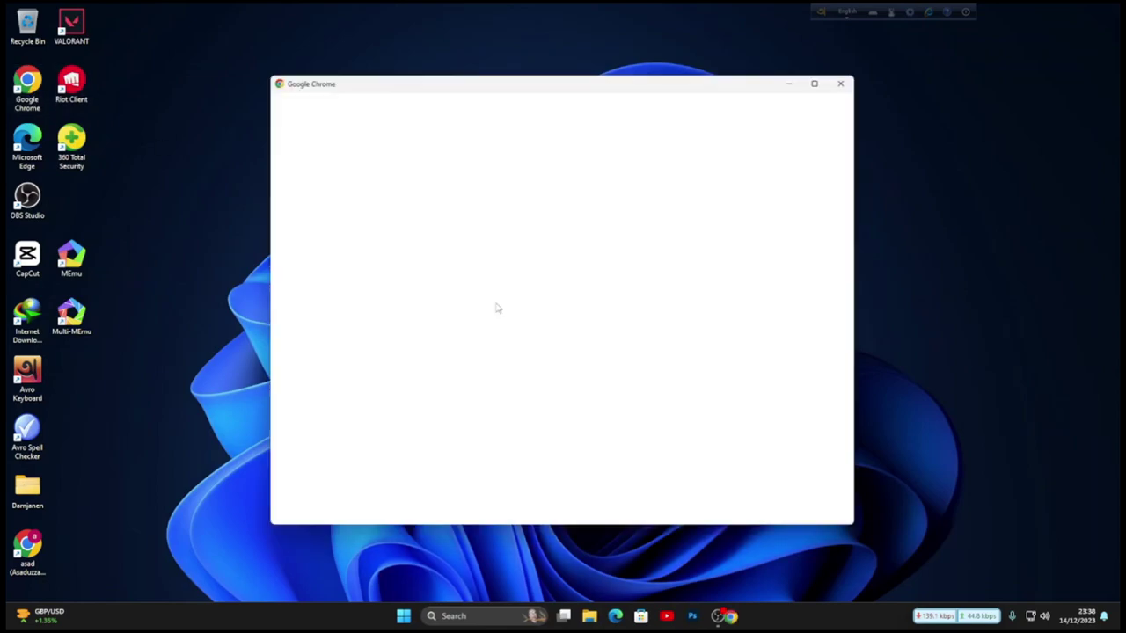
# - Open Chrome with the chosen profile and load the YouTube home page
pyautogui.click(819, 80)
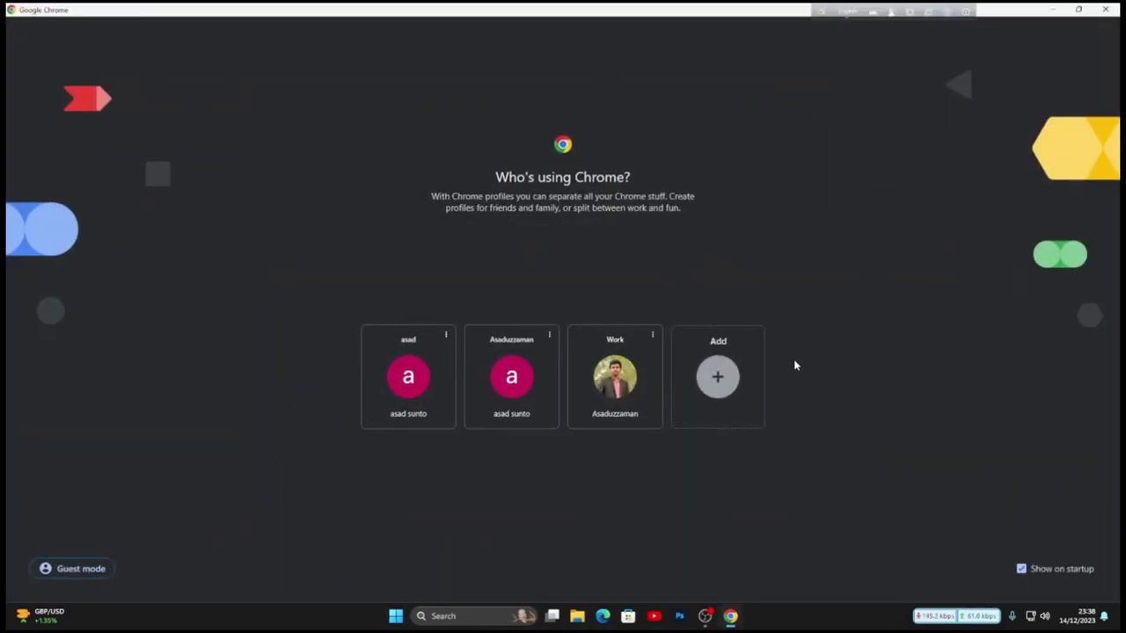
pyautogui.click(500, 395)
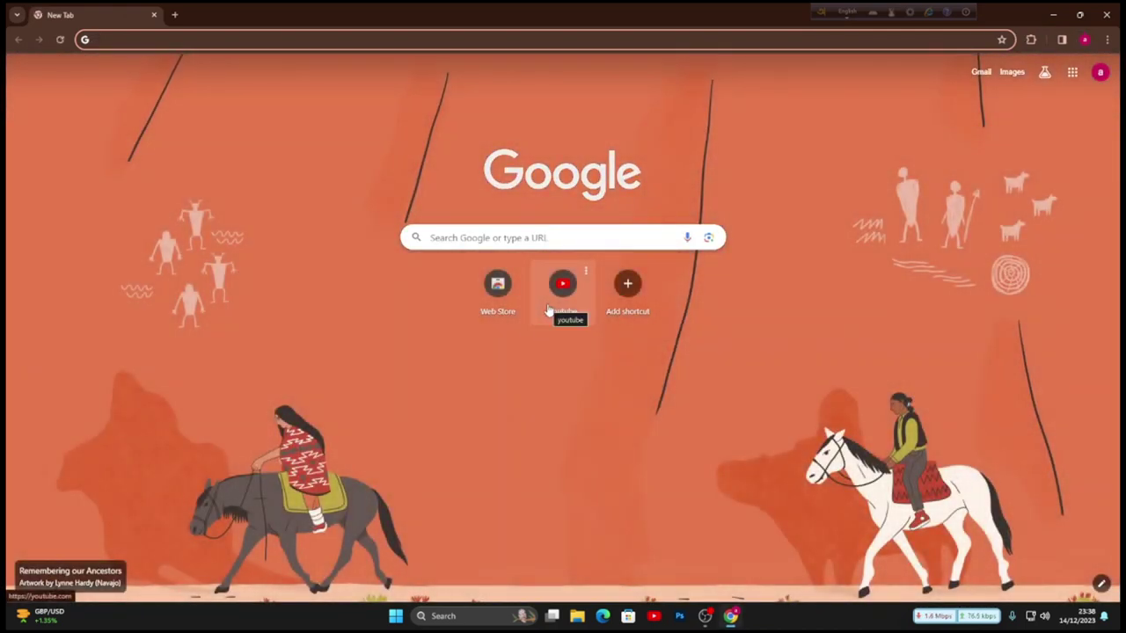
pyautogui.click(547, 306)
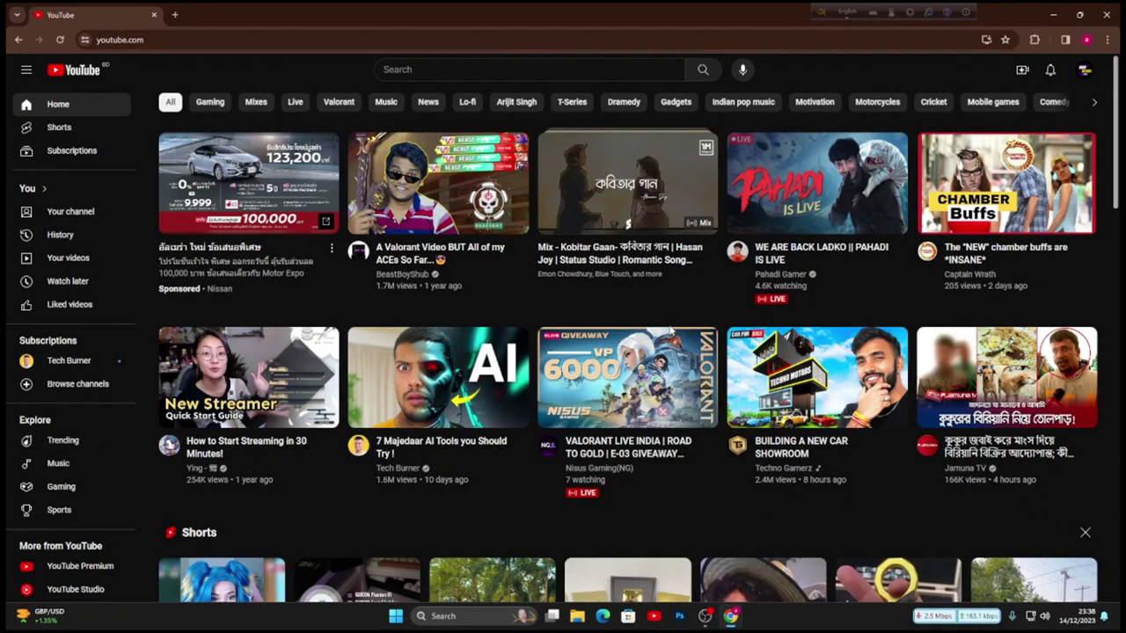
# - Check the current channel name and handle in the account menu, then open YouTube Settings
pyautogui.click(1087, 74)
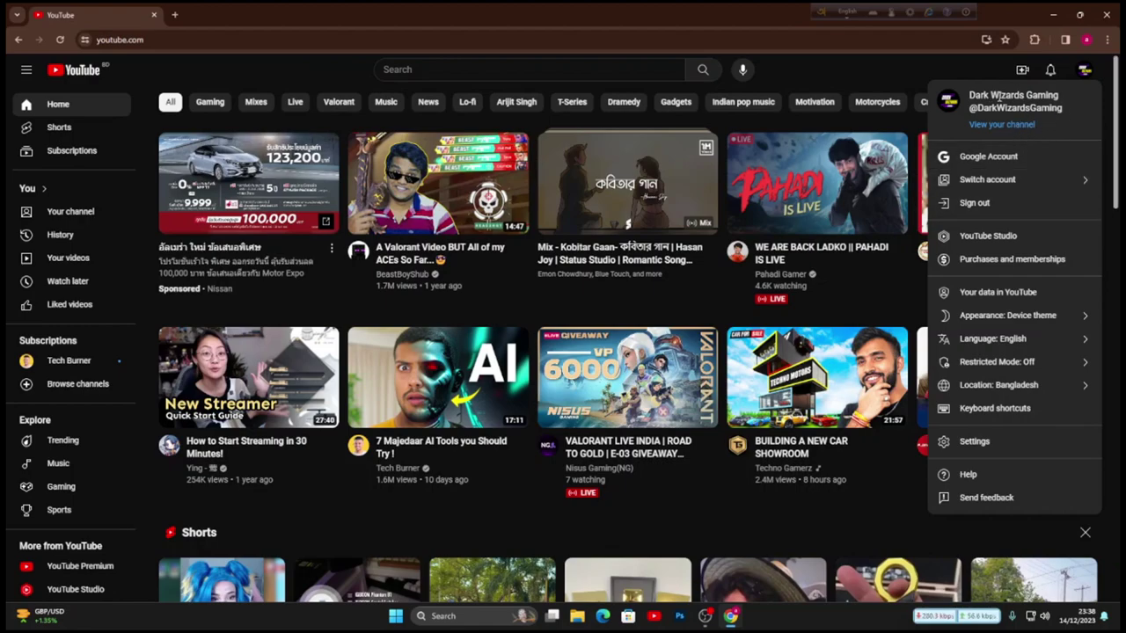
pyautogui.moveTo(1064, 109); pyautogui.dragTo(966, 97)
pyautogui.click(1089, 139)
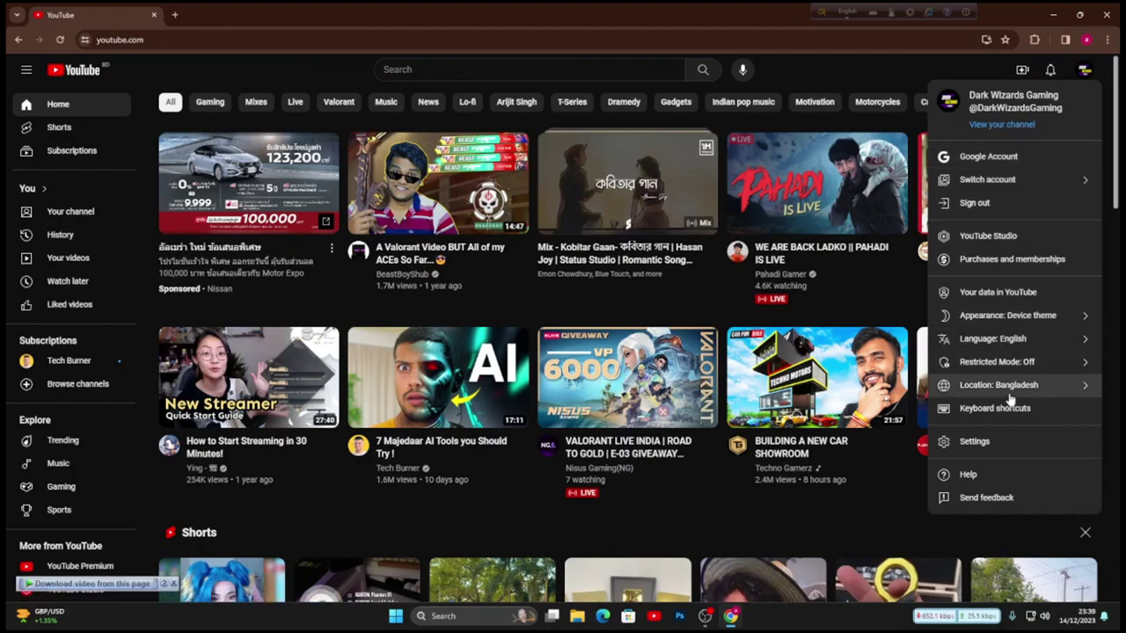
pyautogui.click(886, 66)
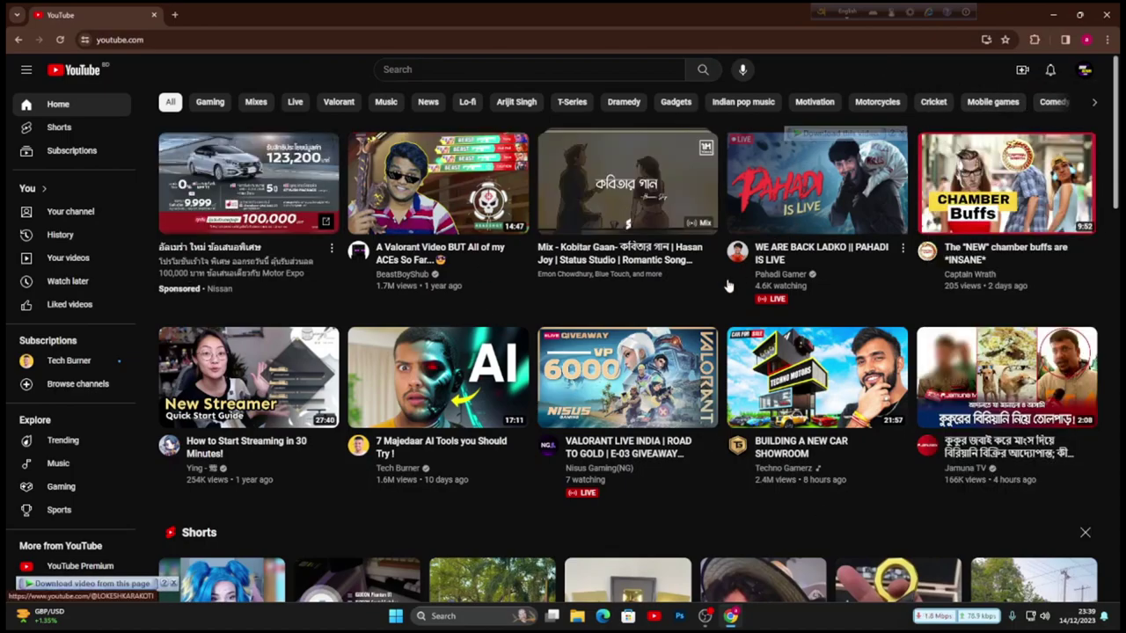
pyautogui.scroll(-3, 730, 284)
pyautogui.scroll(3, 734, 283)
pyautogui.click(1085, 69)
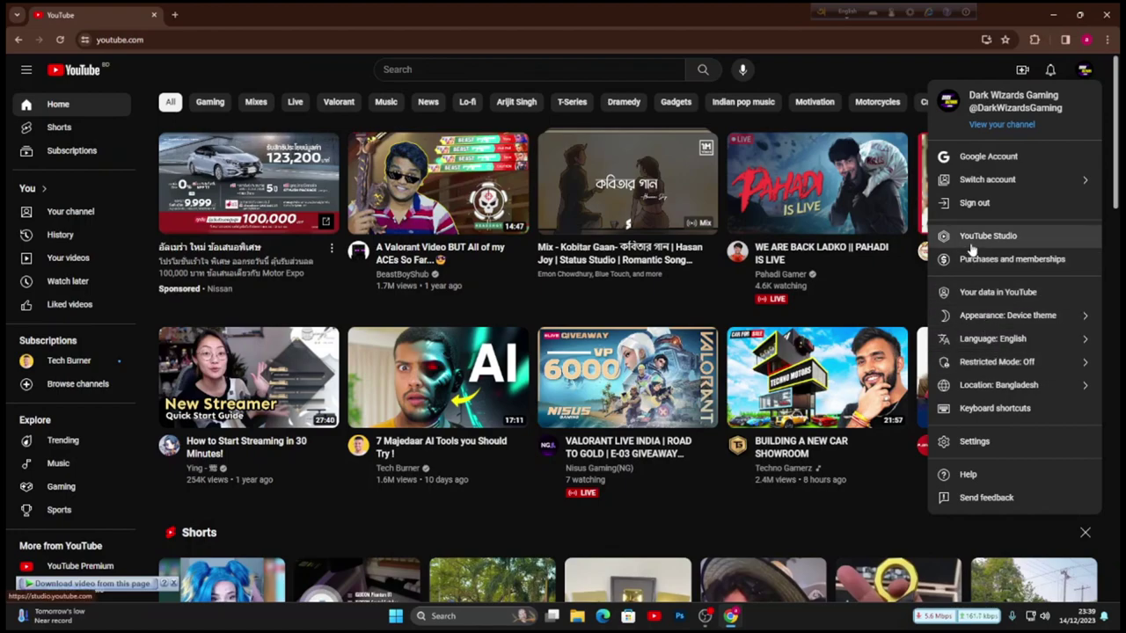
pyautogui.click(976, 441)
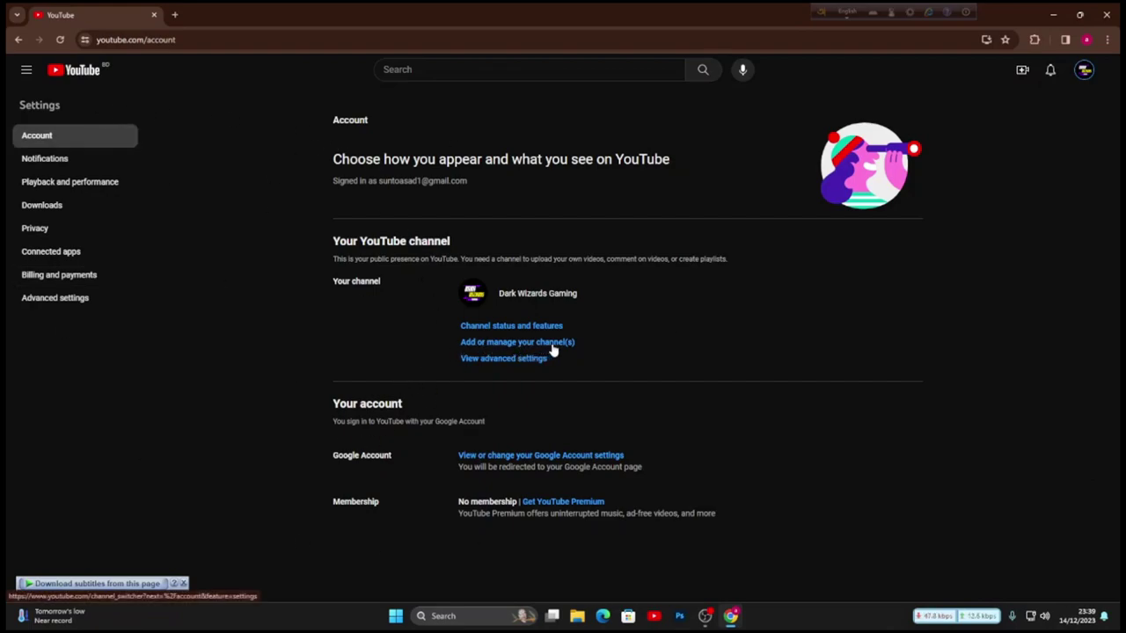
# - From the list of all channels, start creating a new channel
pyautogui.click(552, 343)
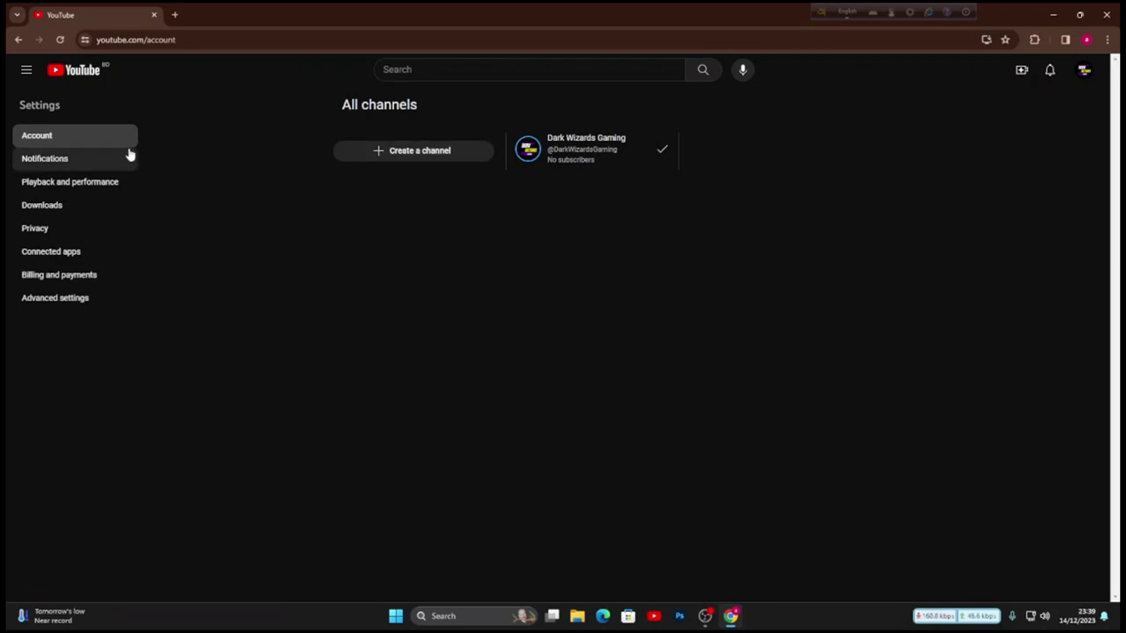
pyautogui.click(423, 154)
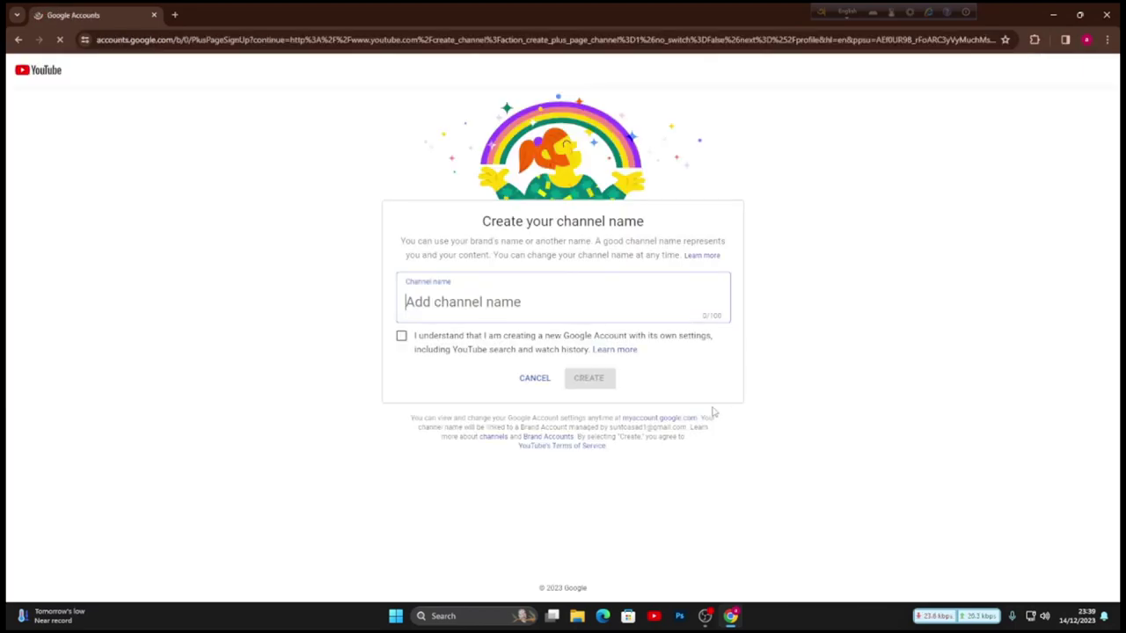
# - Acknowledge the new-account notice and create the channel named 'Dark Wizads Gameing'
pyautogui.click(408, 339)
pyautogui.click(446, 309)
pyautogui.write('Dark')
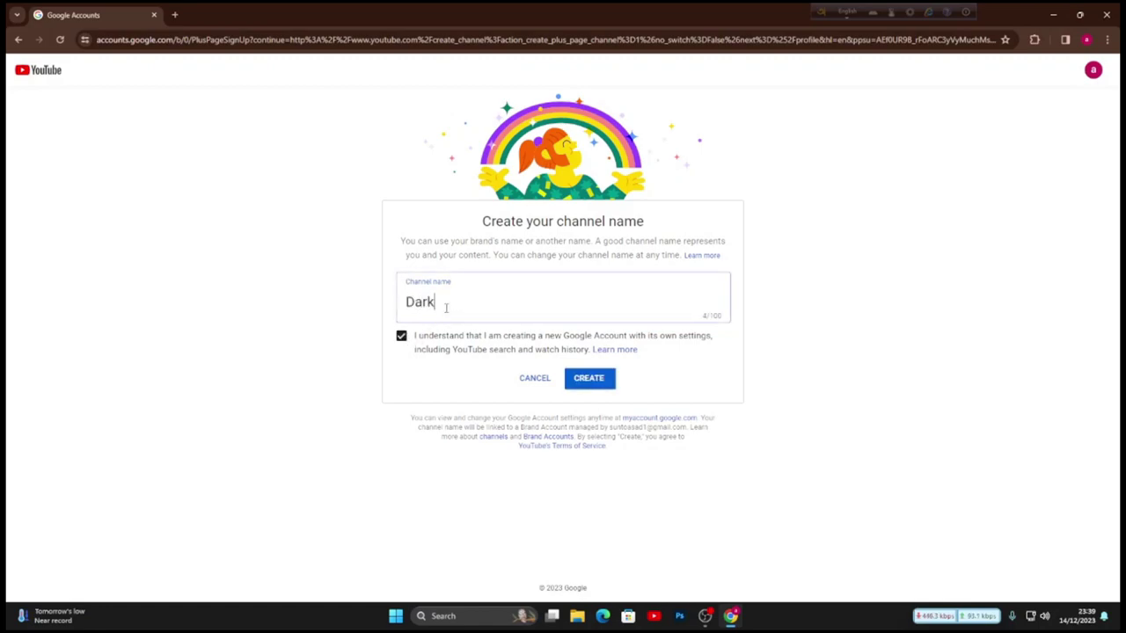
pyautogui.write(' Wizads Gmaing')
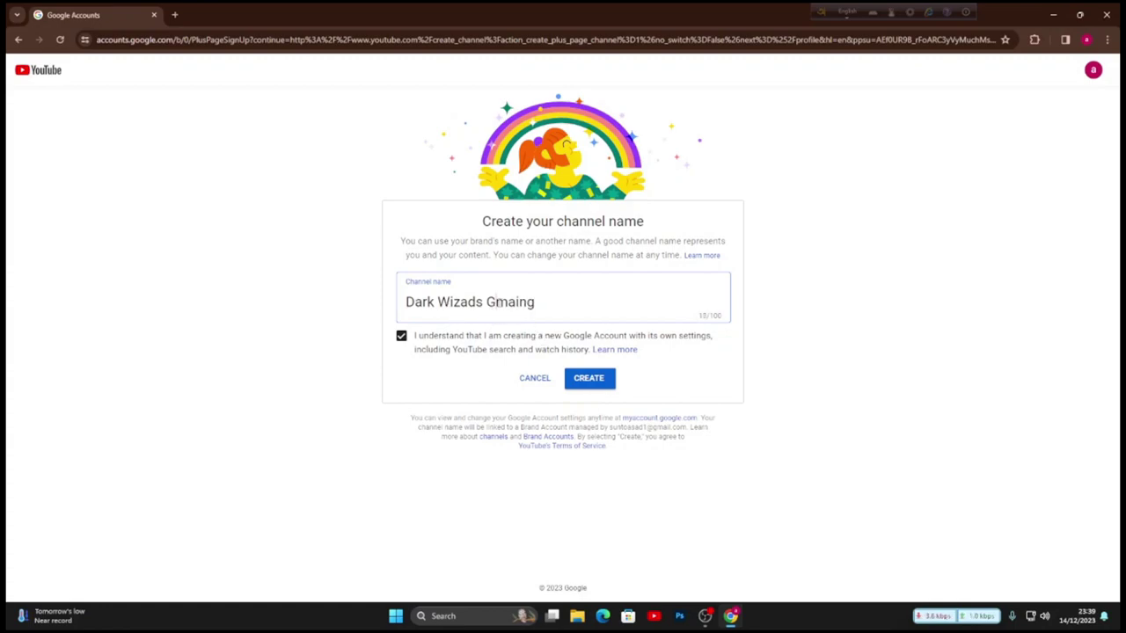
pyautogui.write('a')
pyautogui.press('Right')
pyautogui.press('Delete')
pyautogui.write('e')
pyautogui.click(607, 384)
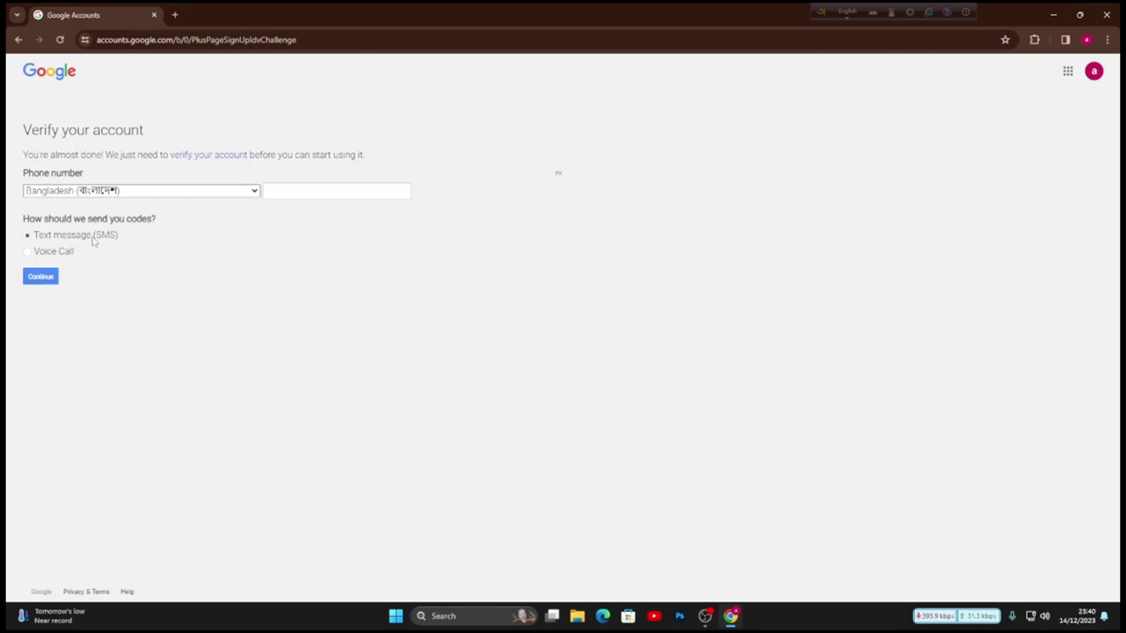
# - Enter the phone number and the SMS verification code to finish creating the channel
pyautogui.click(298, 190)
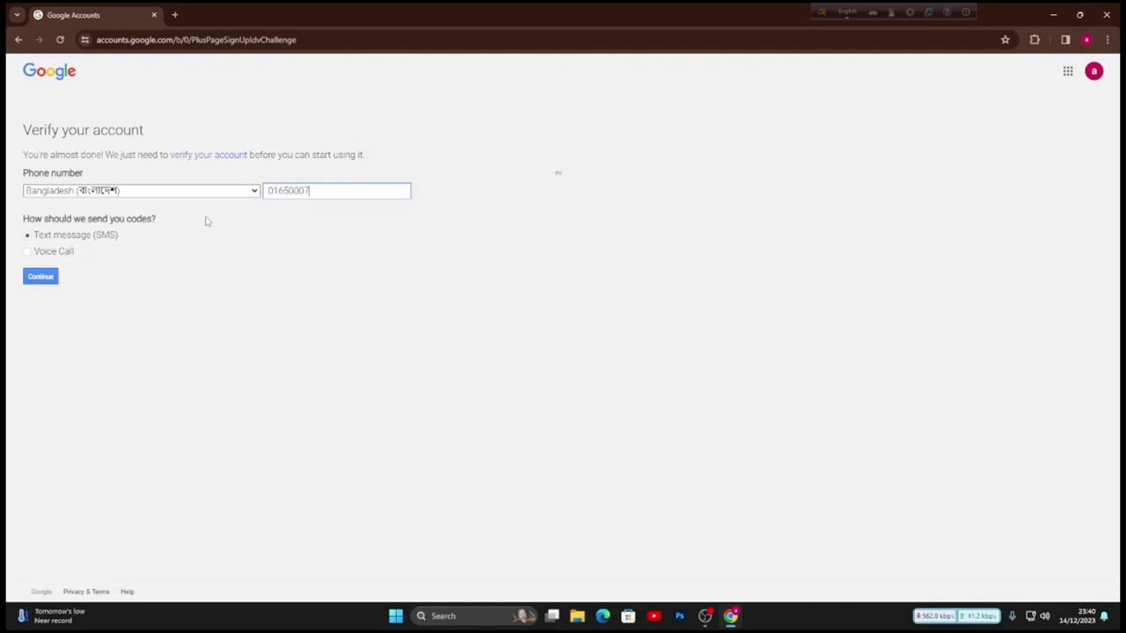
pyautogui.write('3')
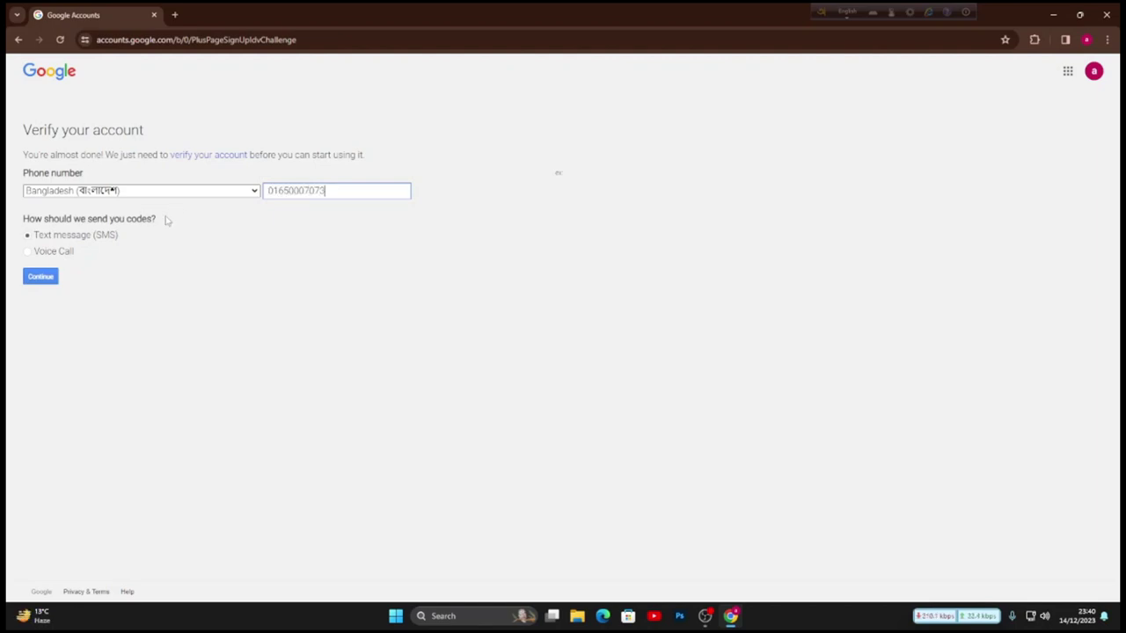
pyautogui.click(40, 279)
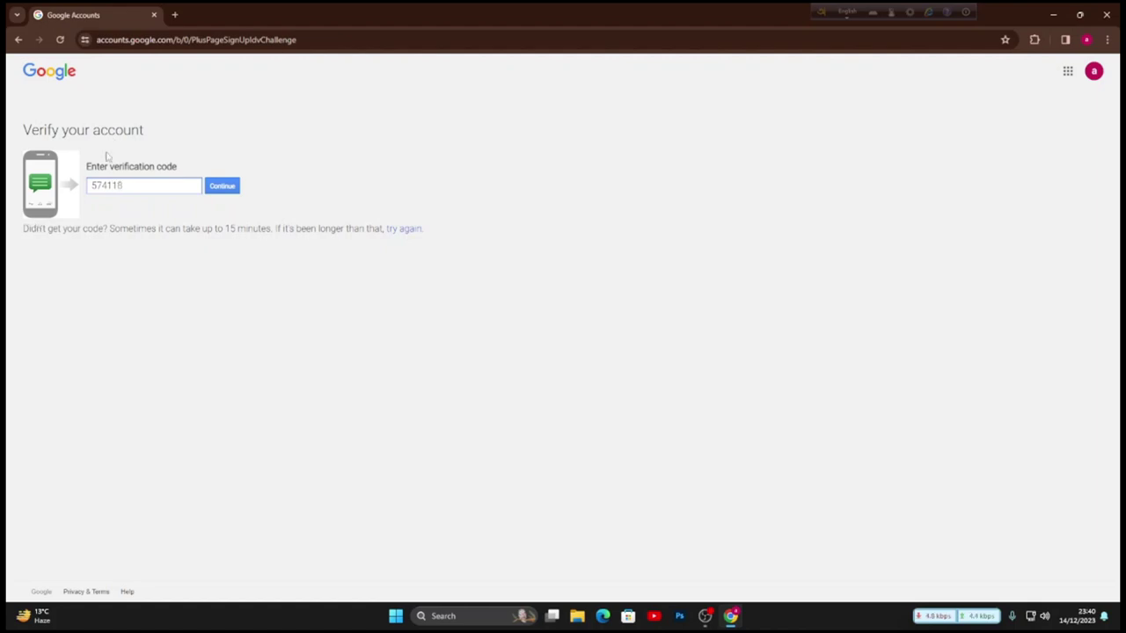
pyautogui.click(231, 186)
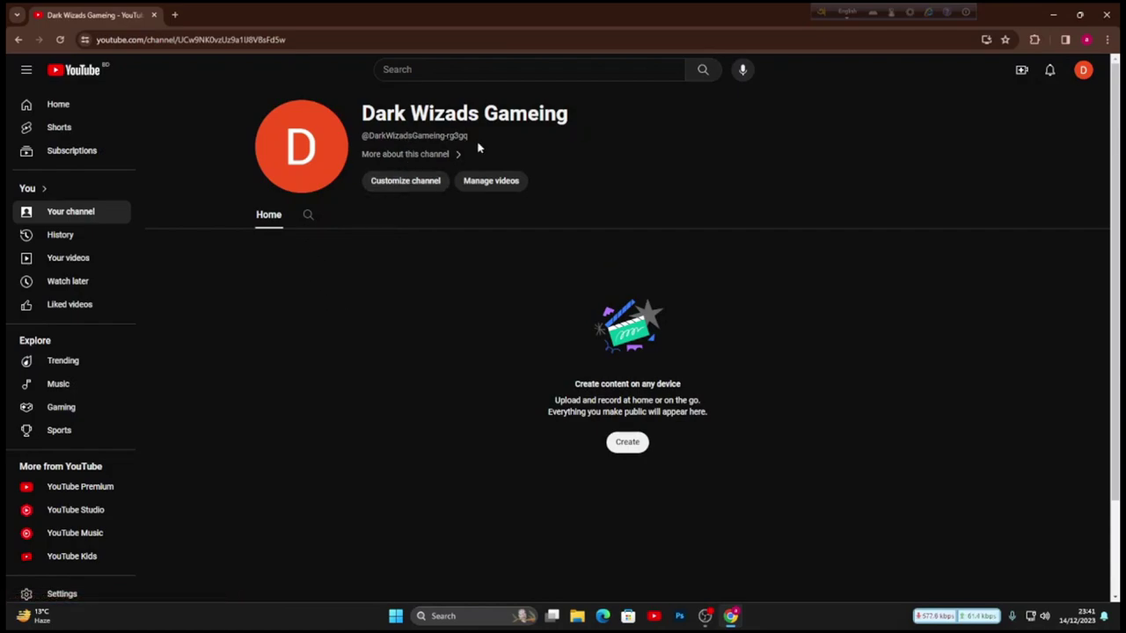
# - Review the new channel's handle and the accounts available to switch to
pyautogui.moveTo(477, 139); pyautogui.dragTo(453, 137)
pyautogui.click(449, 136)
pyautogui.click(1083, 69)
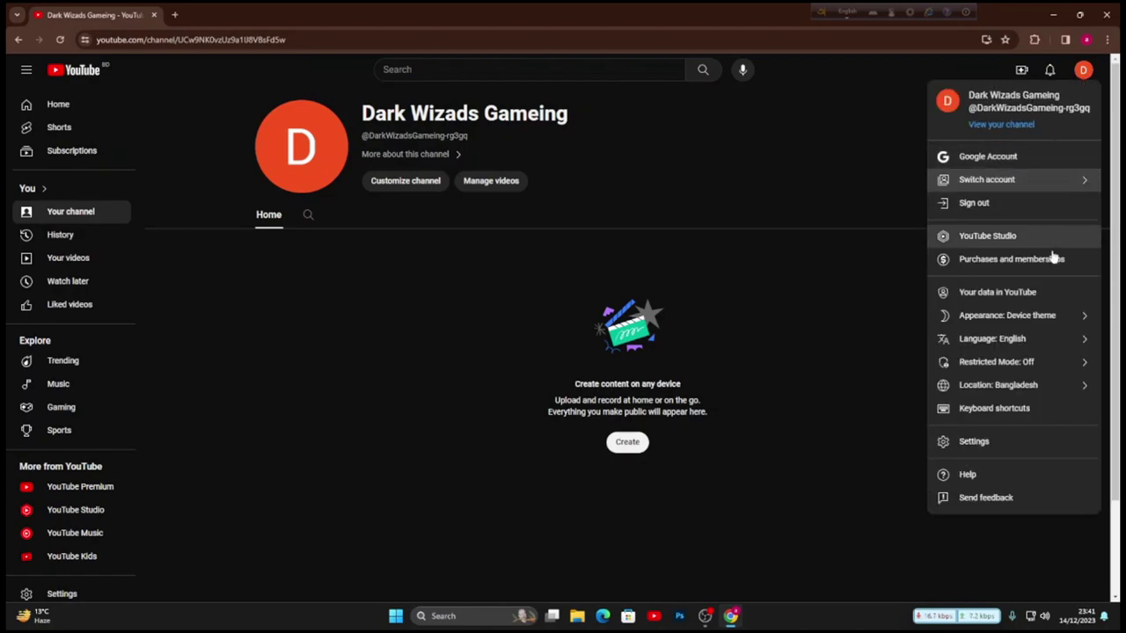
pyautogui.click(1011, 180)
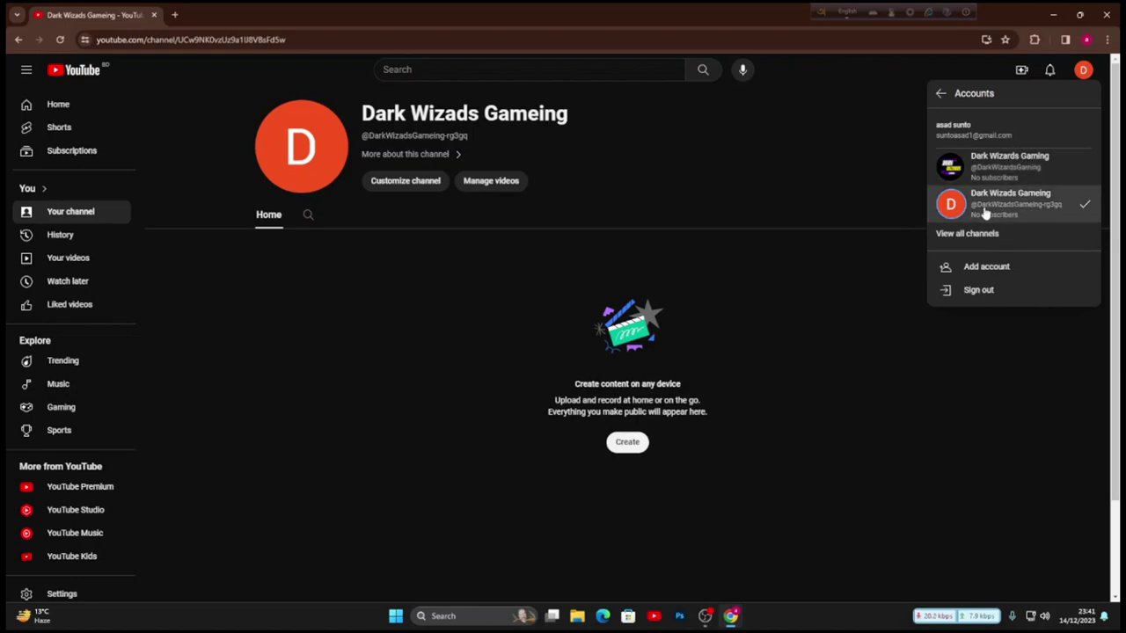
pyautogui.click(841, 194)
# - Switch to the Dark Wizads Gameing channel and open its customization in YouTube Studio
pyautogui.click(1082, 74)
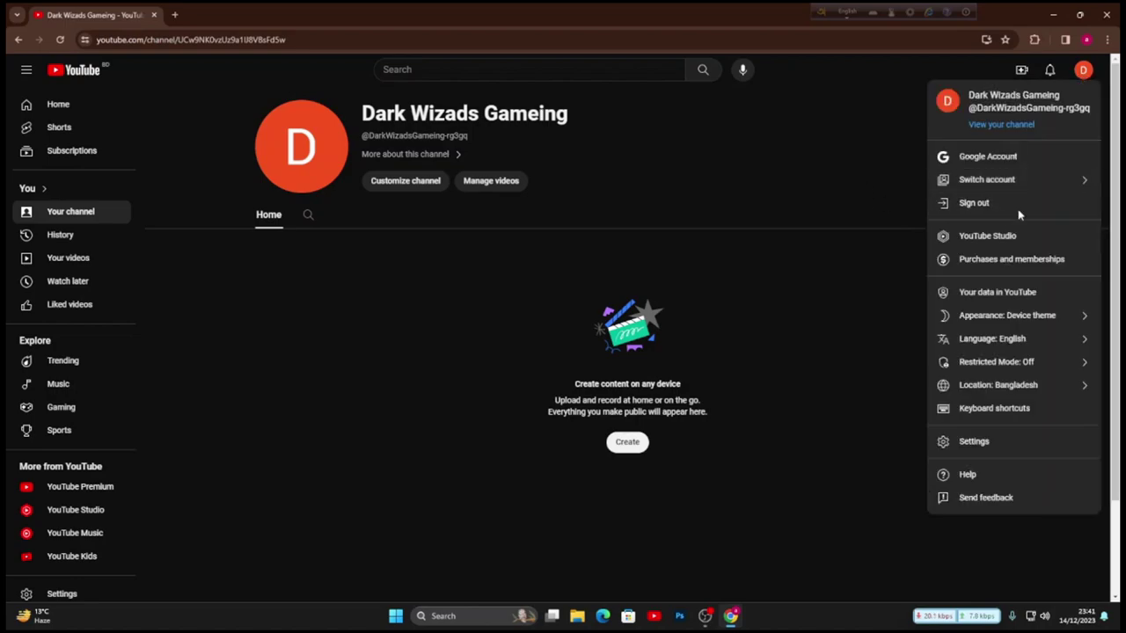
pyautogui.click(1042, 180)
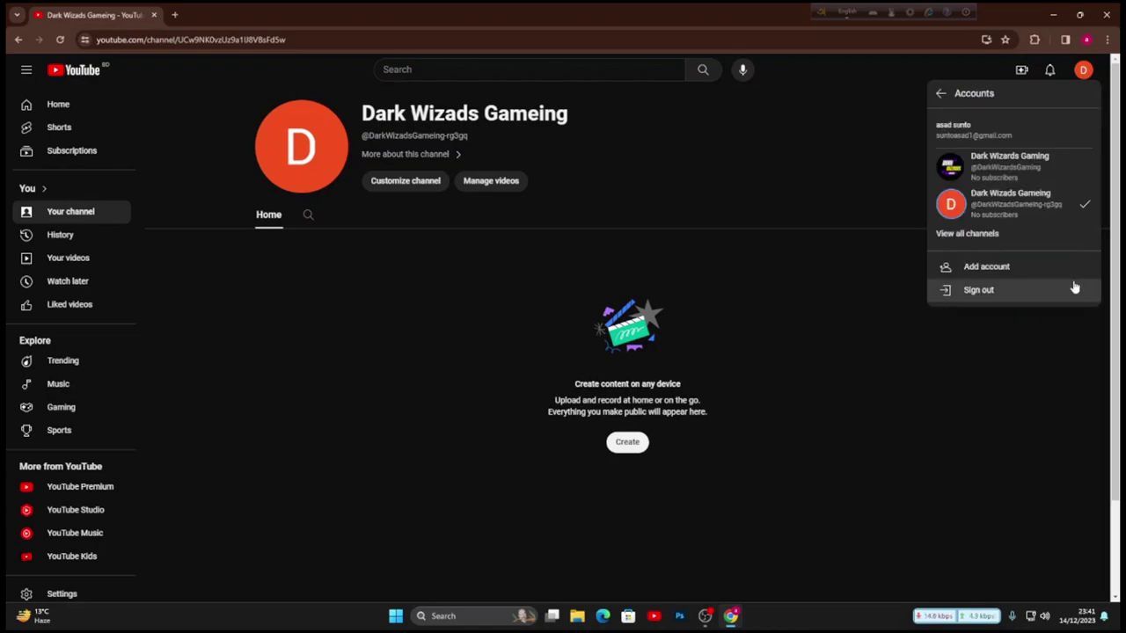
pyautogui.click(1038, 215)
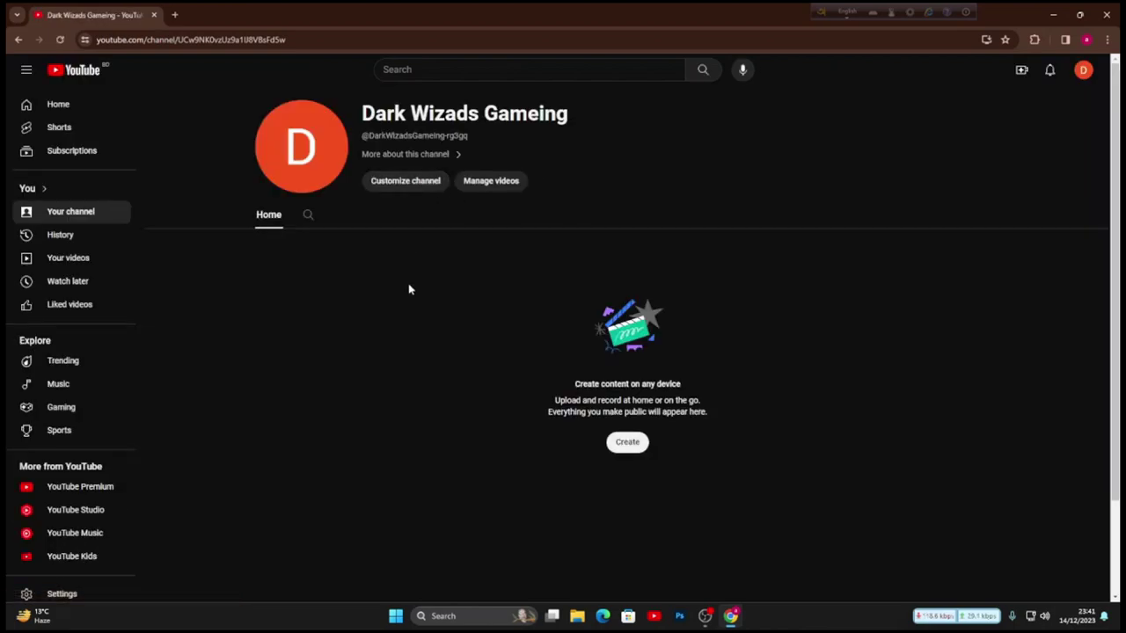
pyautogui.click(410, 185)
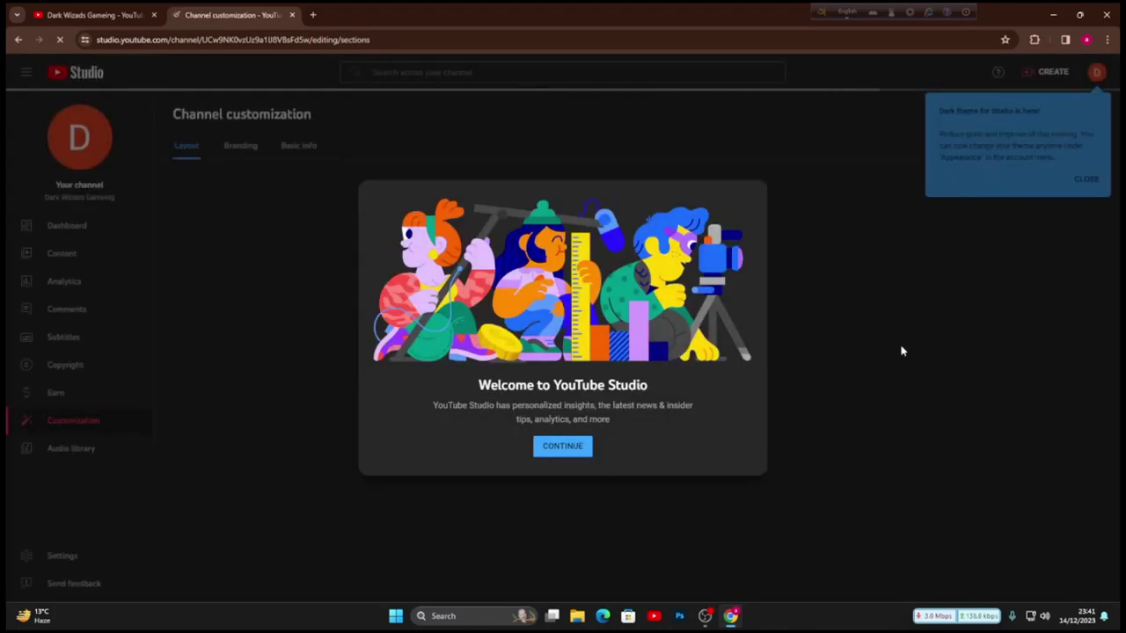
# - Dismiss the welcome dialog, dark theme notice and playlists tip, then go to Branding
pyautogui.click(1081, 187)
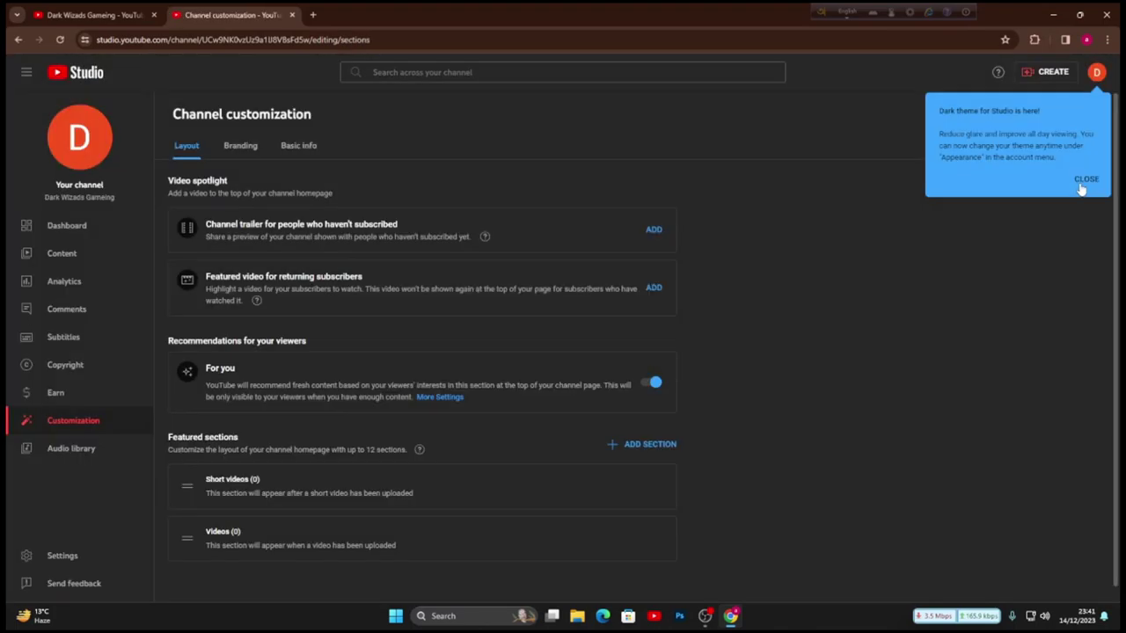
pyautogui.click(1083, 180)
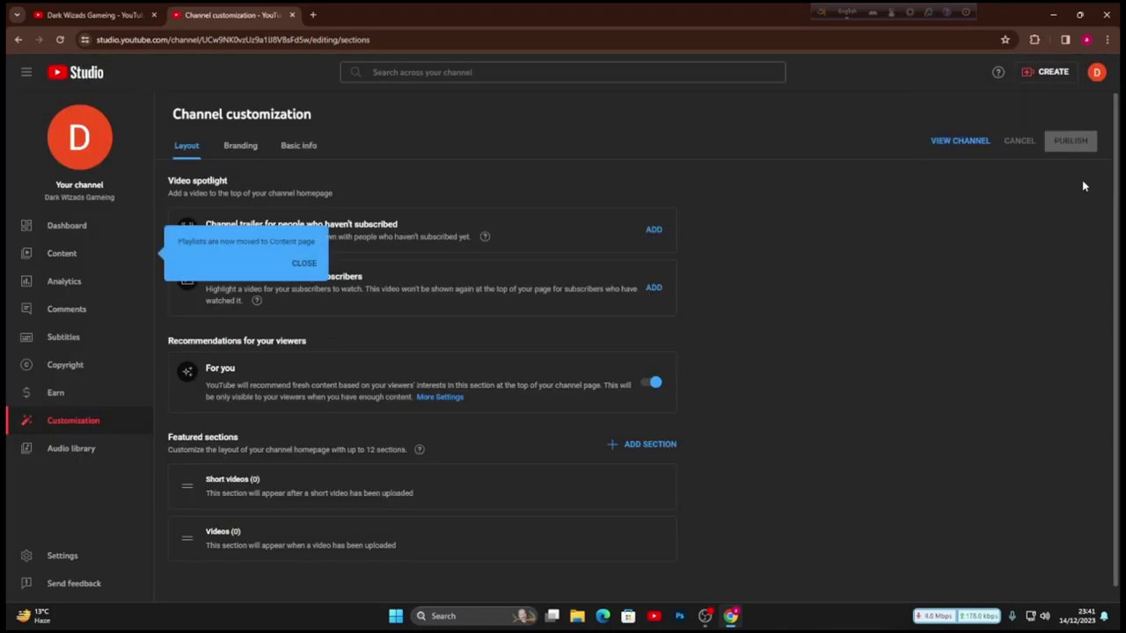
pyautogui.click(304, 263)
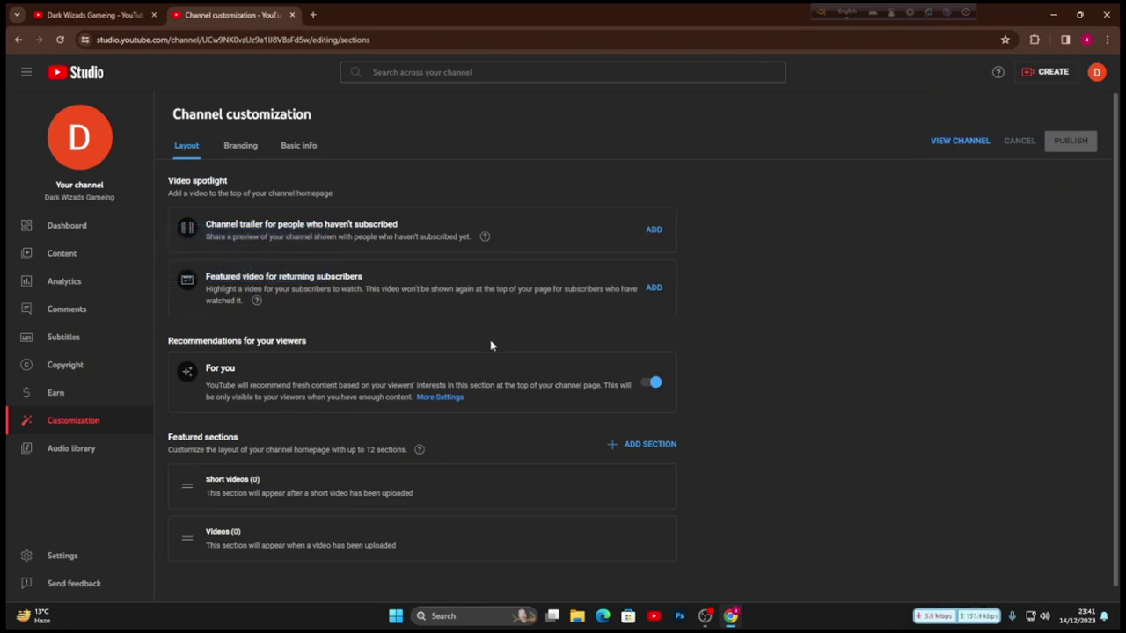
pyautogui.click(237, 148)
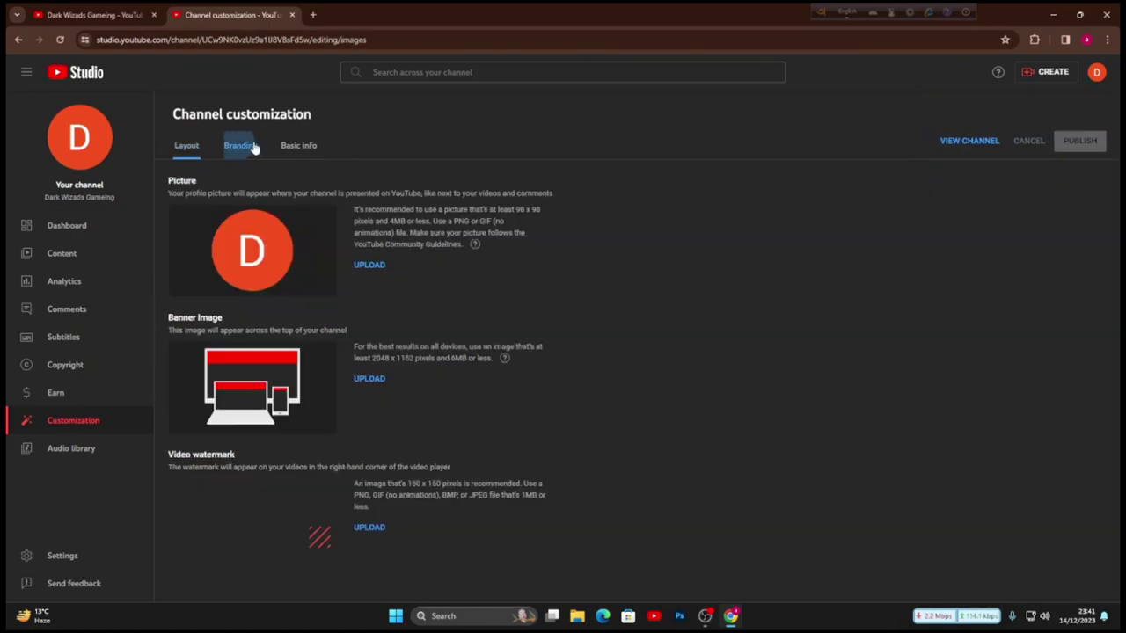
# - Set the Dark Wizards Gaming logo from Downloads as profile picture, cropped tighter
pyautogui.click(366, 267)
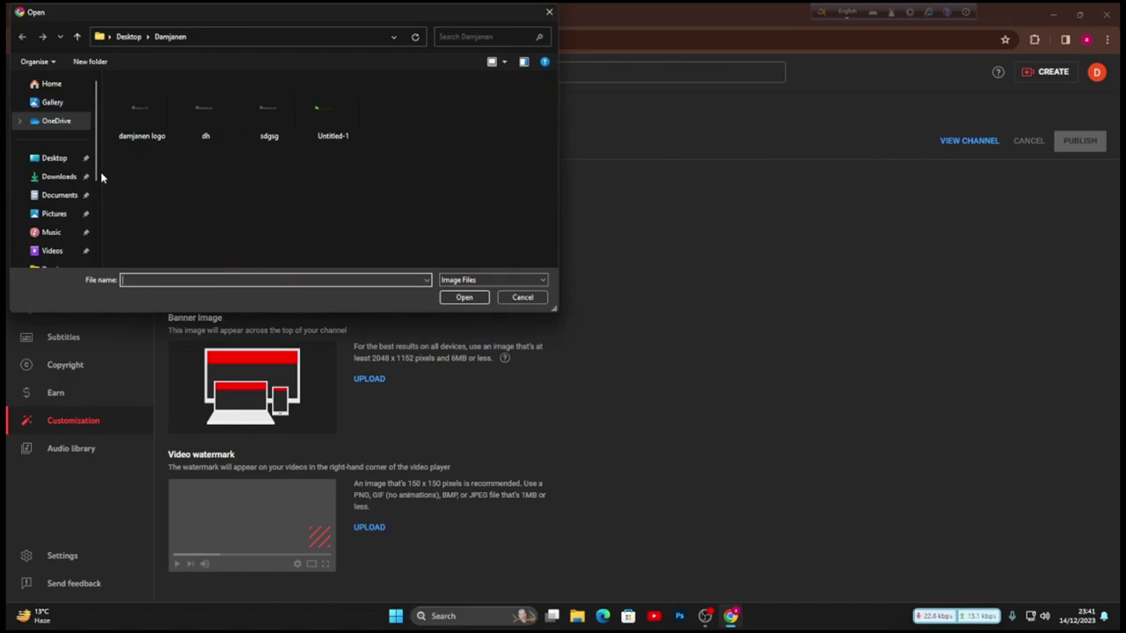
pyautogui.click(59, 176)
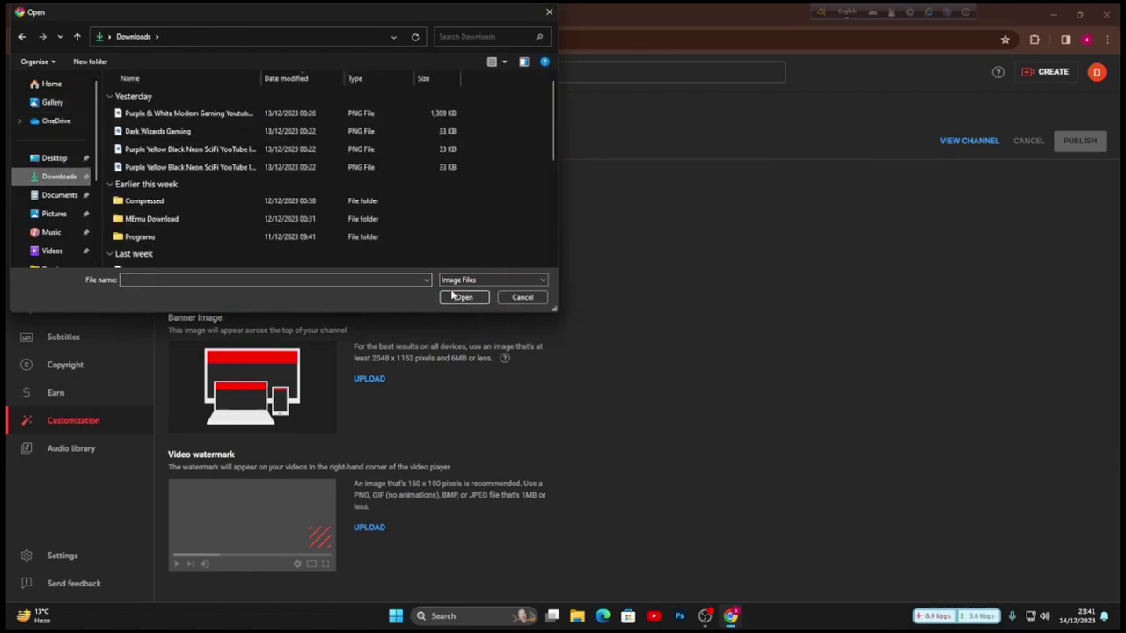
pyautogui.click(174, 135)
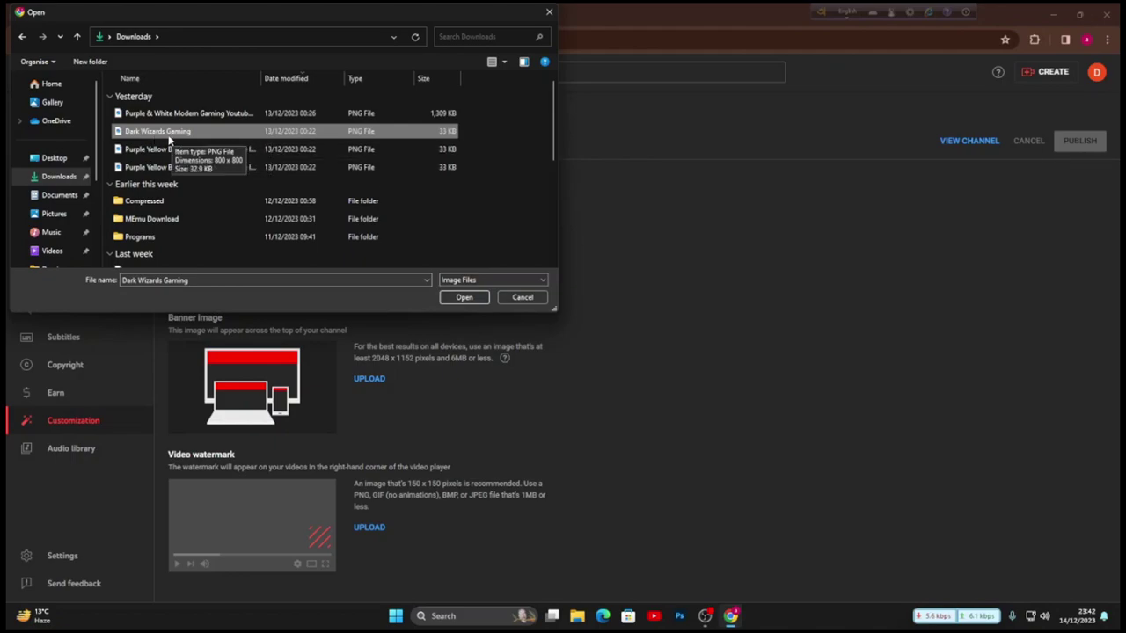
pyautogui.click(463, 297)
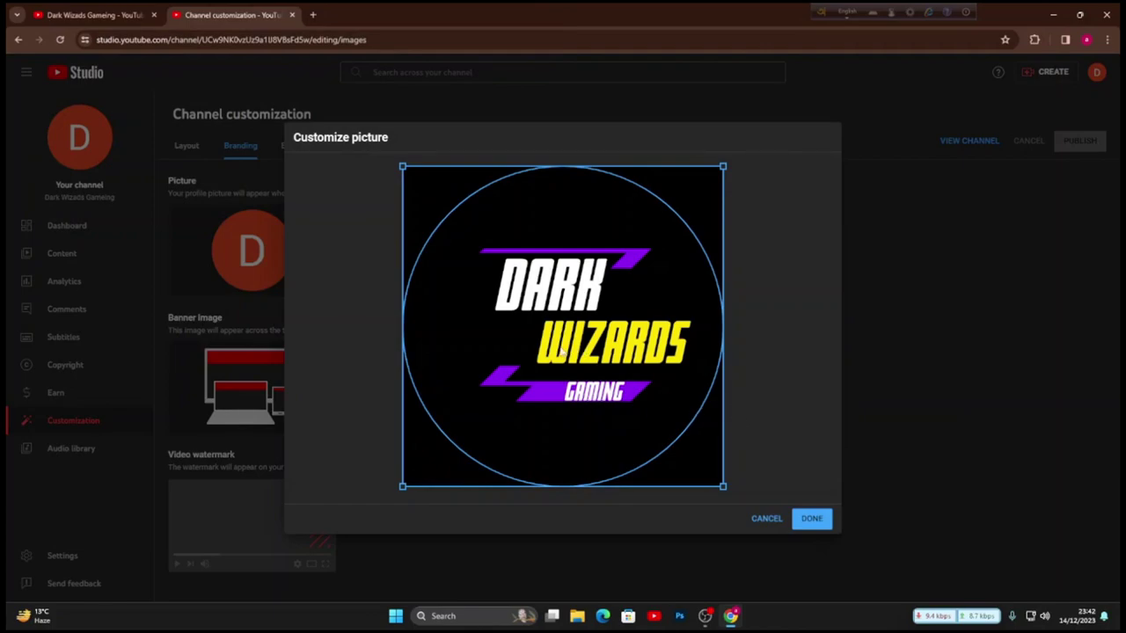
pyautogui.moveTo(402, 484); pyautogui.dragTo(477, 460)
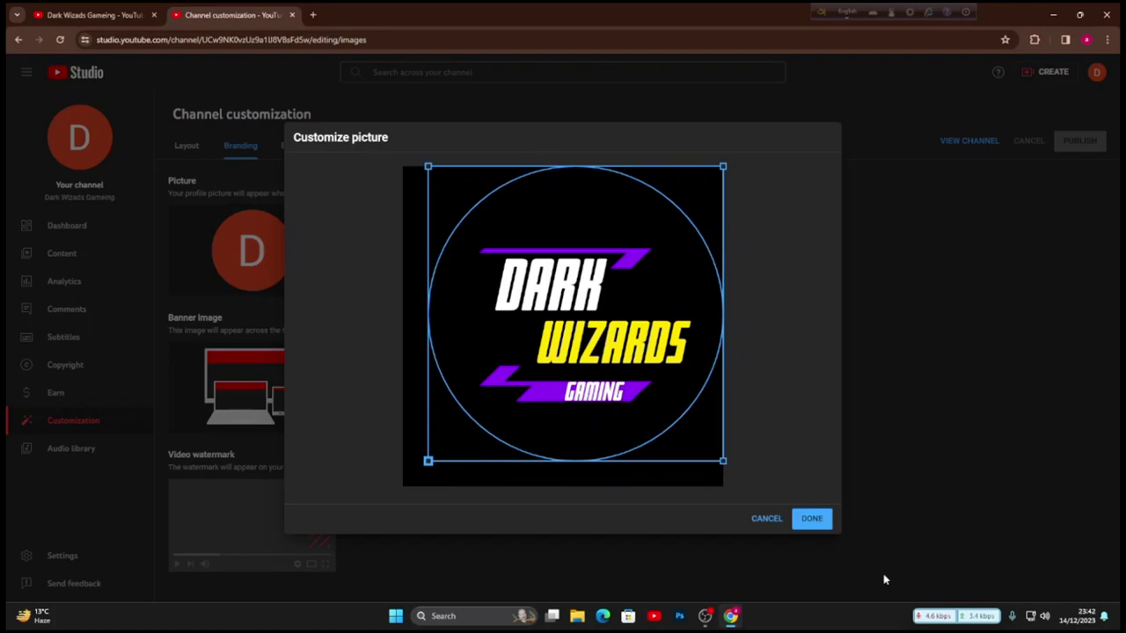
pyautogui.click(810, 519)
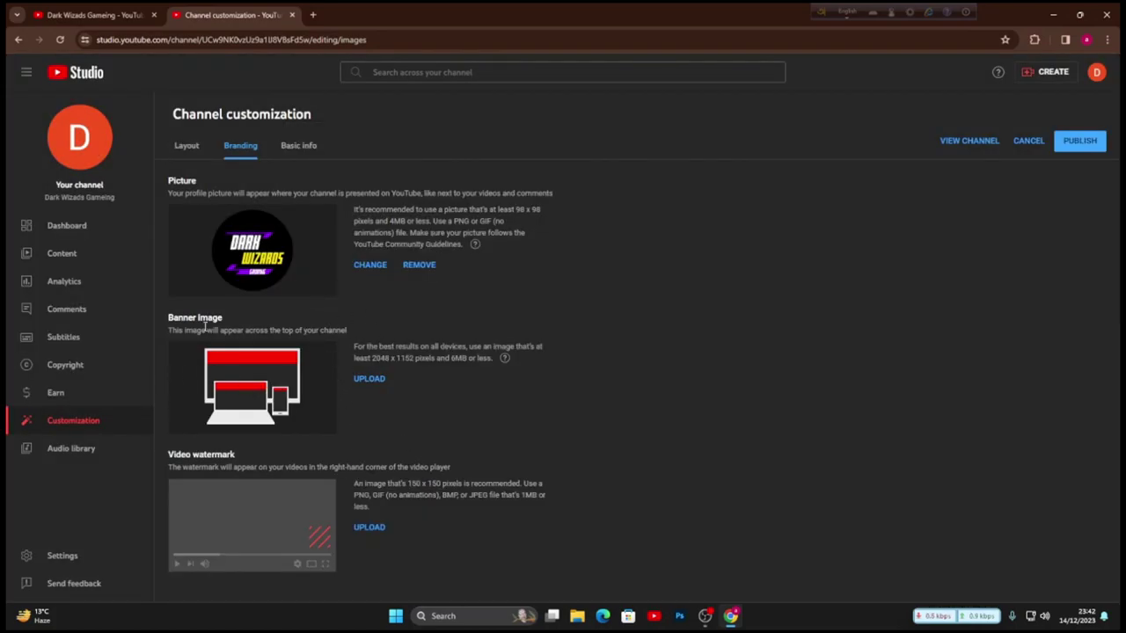
# - Rename the Purple & White channel art to 'Dark Wizards Gameing' and select it for the banner
pyautogui.click(369, 378)
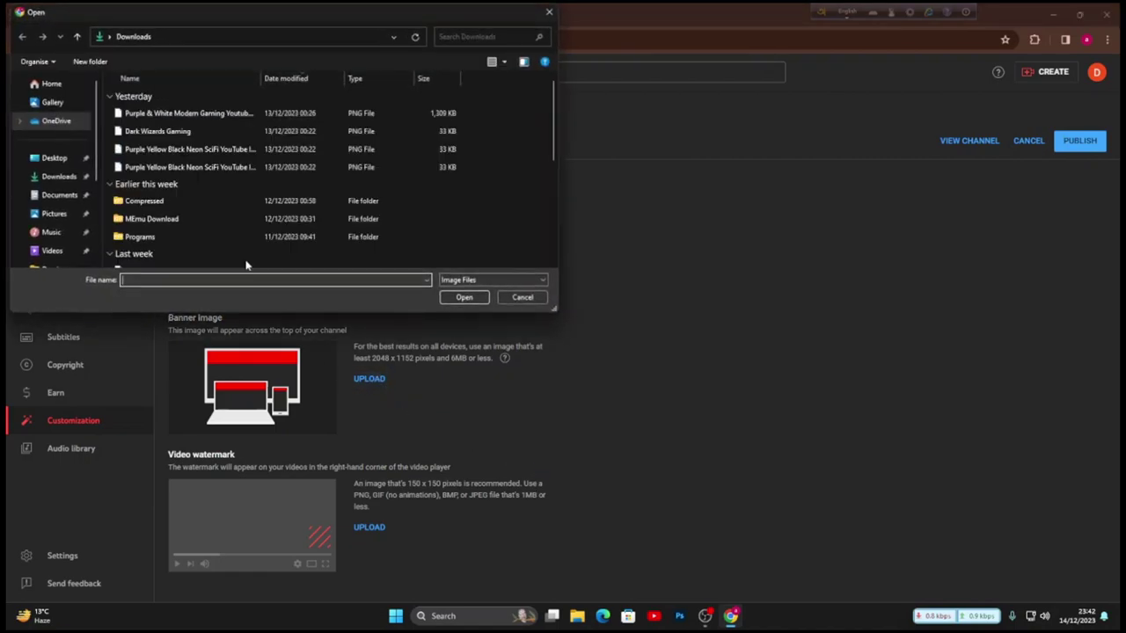
pyautogui.click(230, 114)
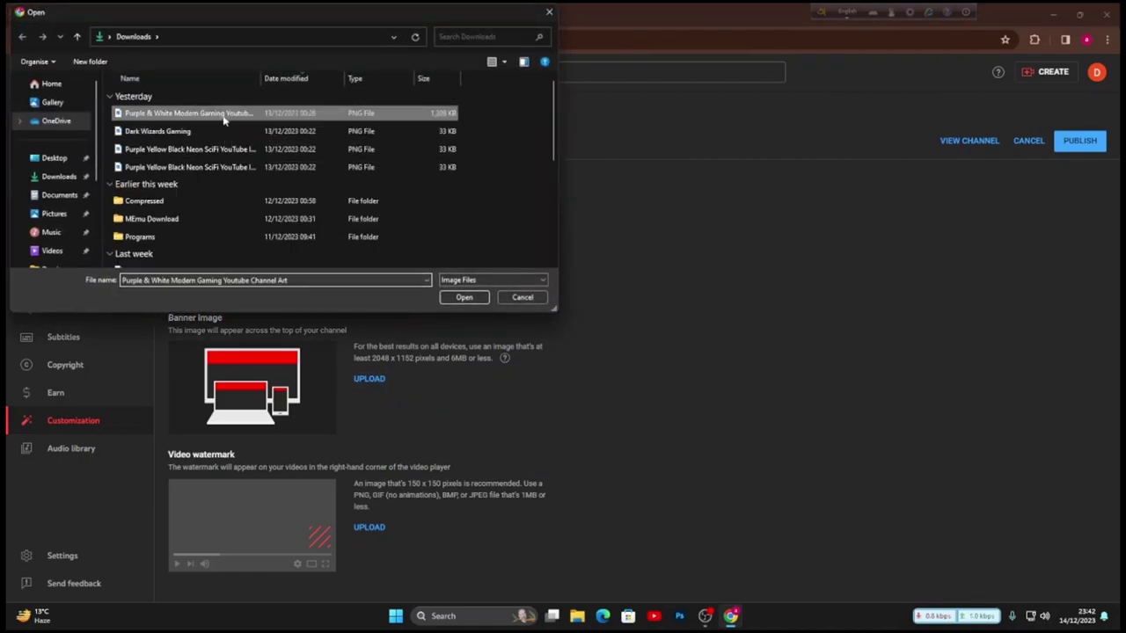
pyautogui.click(247, 118)
pyautogui.press('BackSpace')
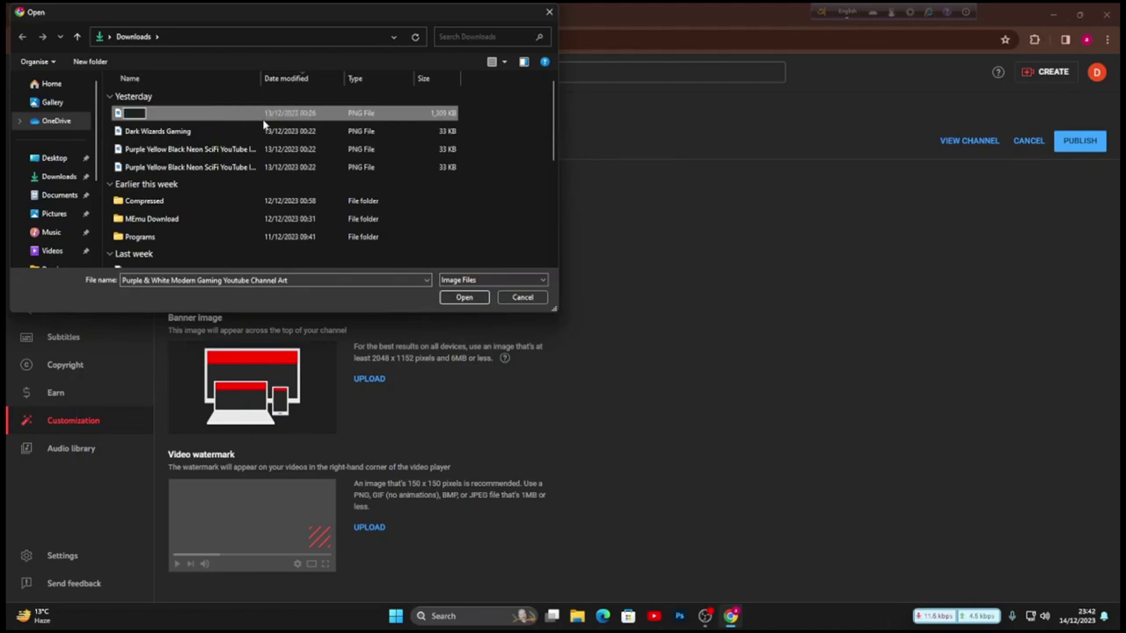
pyautogui.write('Dark Wizards')
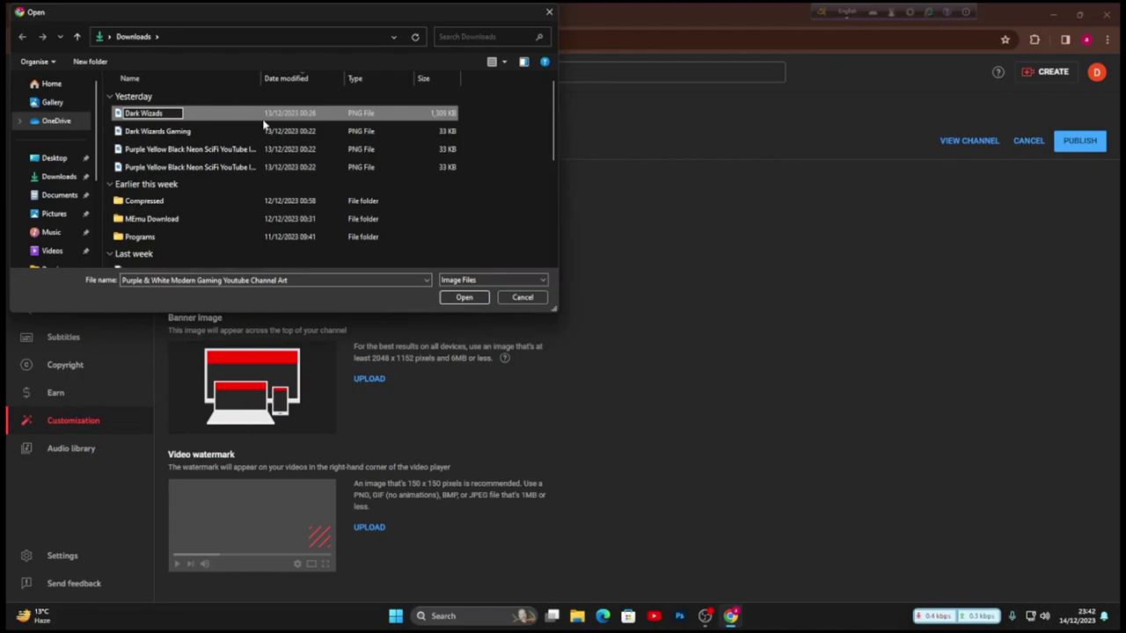
pyautogui.write(' Gaming')
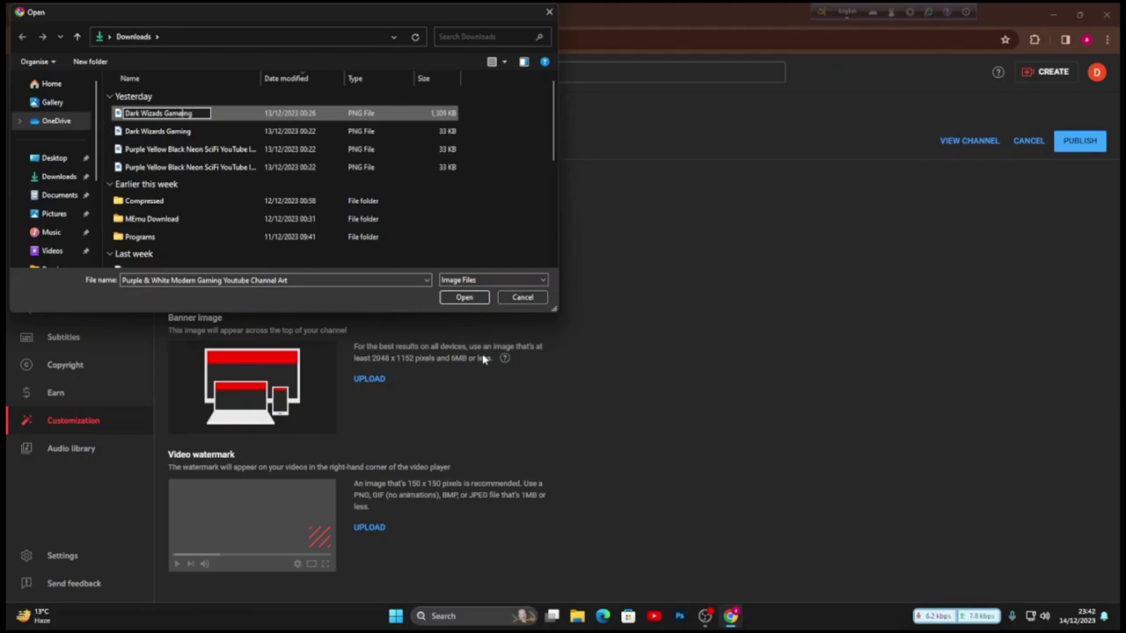
pyautogui.click(184, 136)
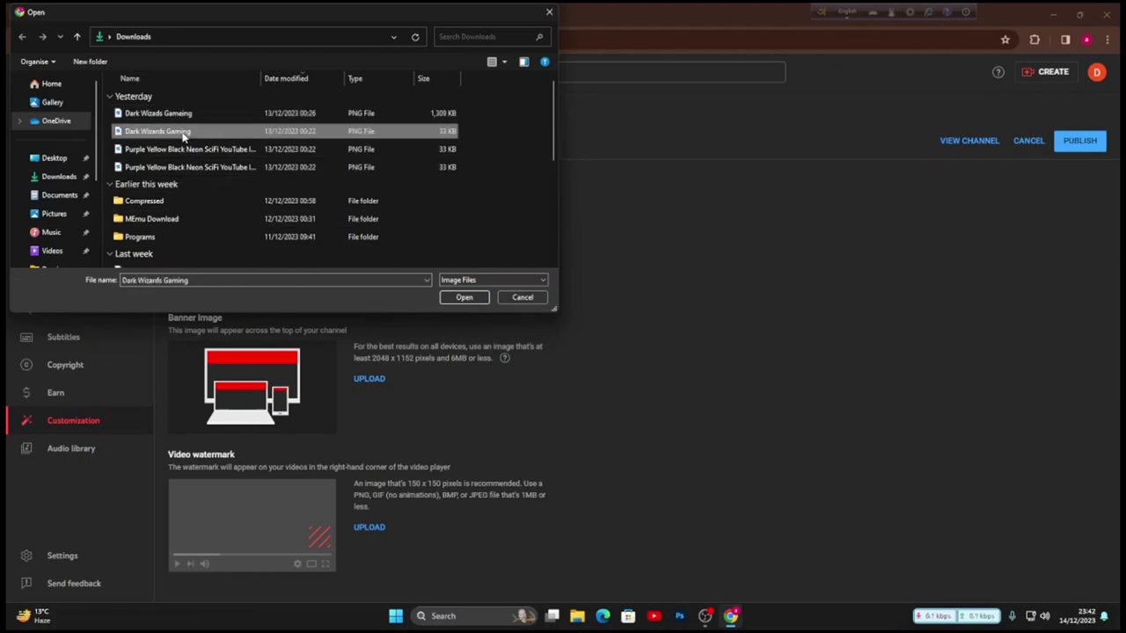
pyautogui.click(200, 117)
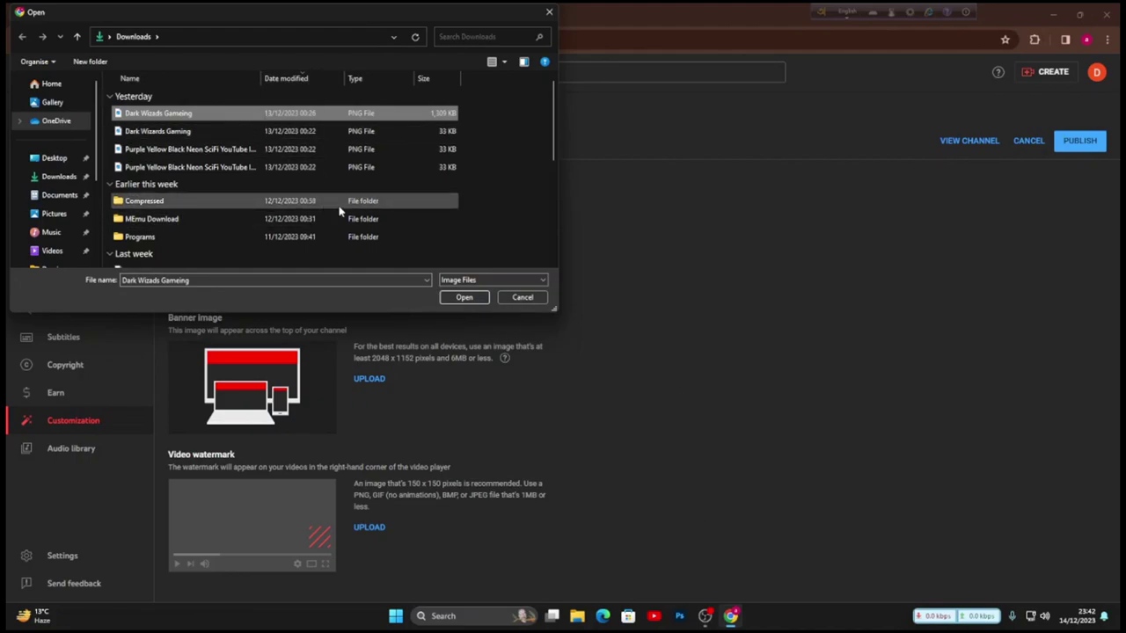
# - Apply the Dark Wizards Gameing channel art as the banner with the default crop
pyautogui.click(463, 298)
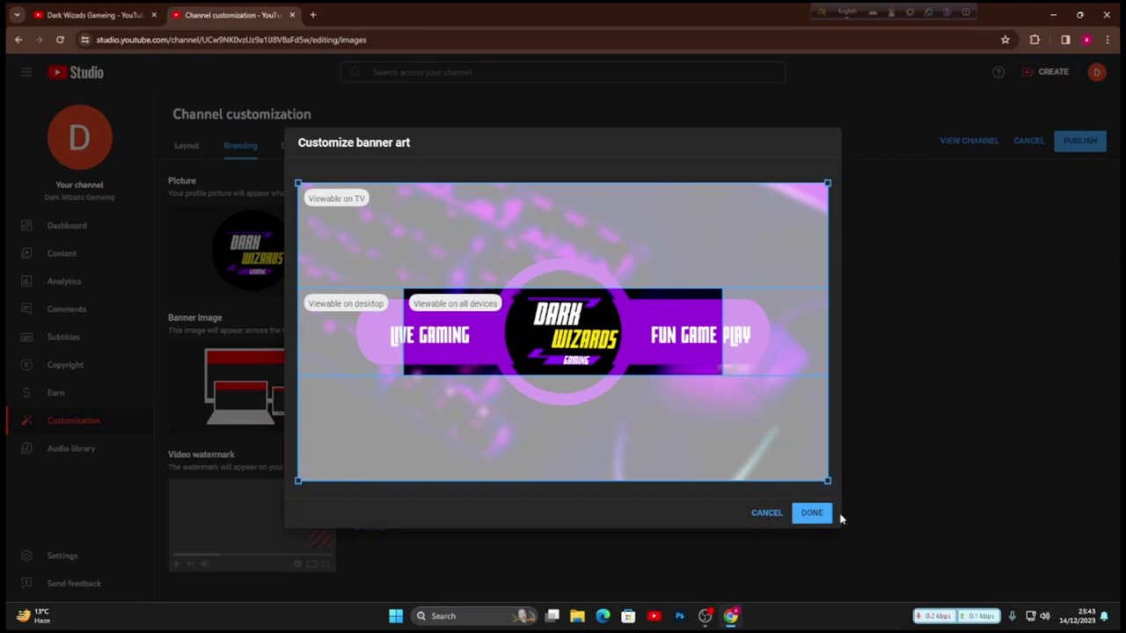
pyautogui.click(807, 514)
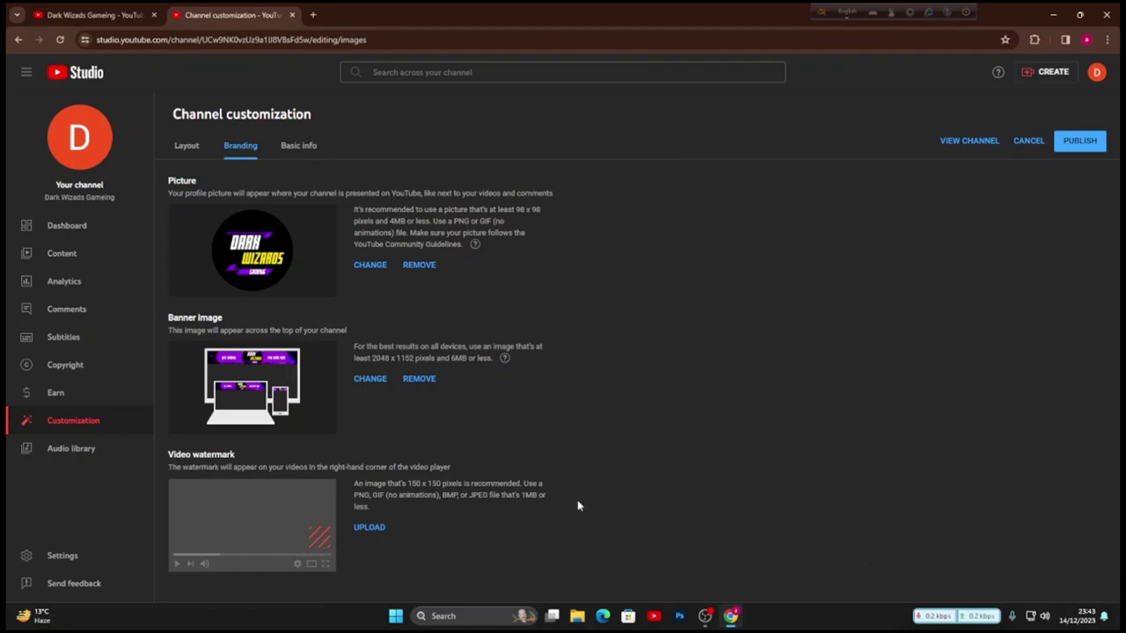
# - Upload the Dark Wizards Gaming logo as the video watermark, tightening its crop square
pyautogui.click(369, 528)
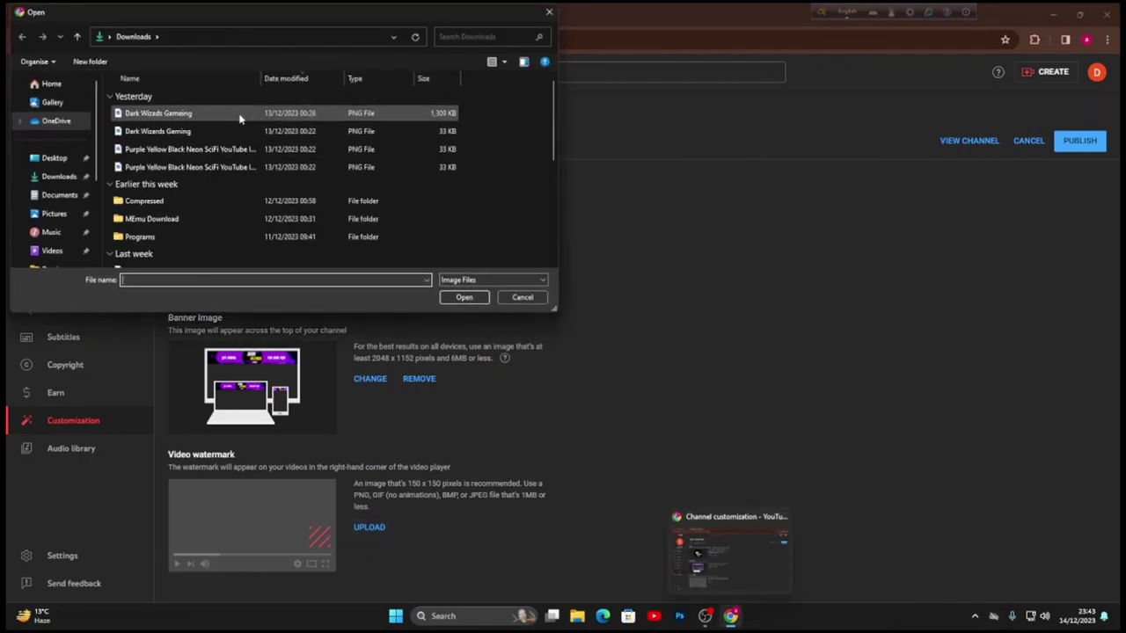
pyautogui.click(240, 131)
pyautogui.click(463, 297)
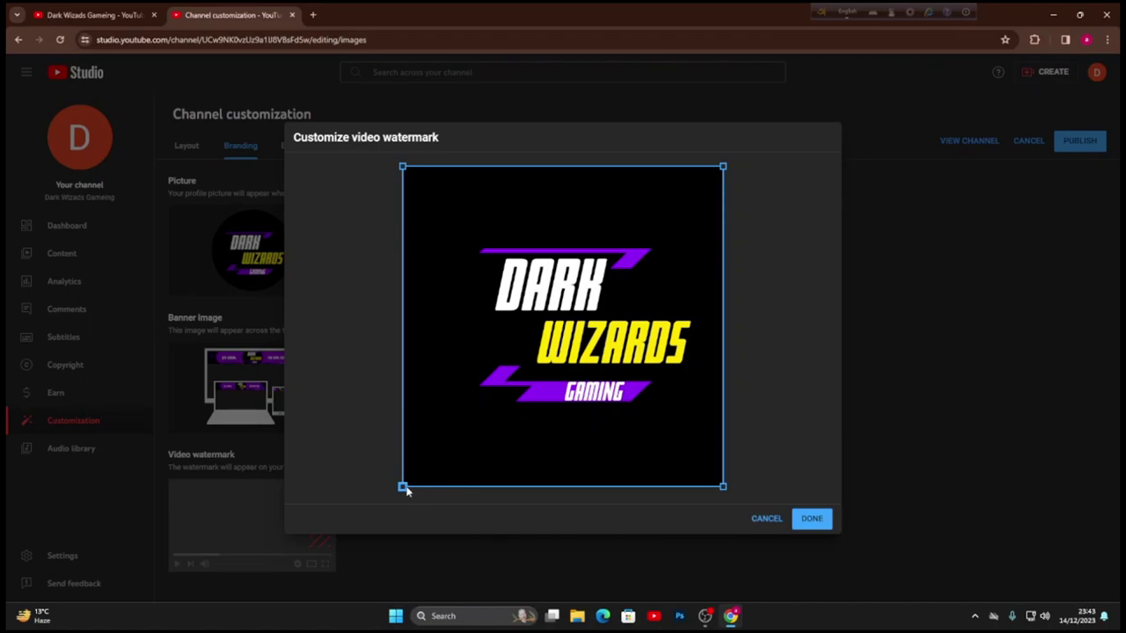
pyautogui.moveTo(421, 479); pyautogui.dragTo(481, 439)
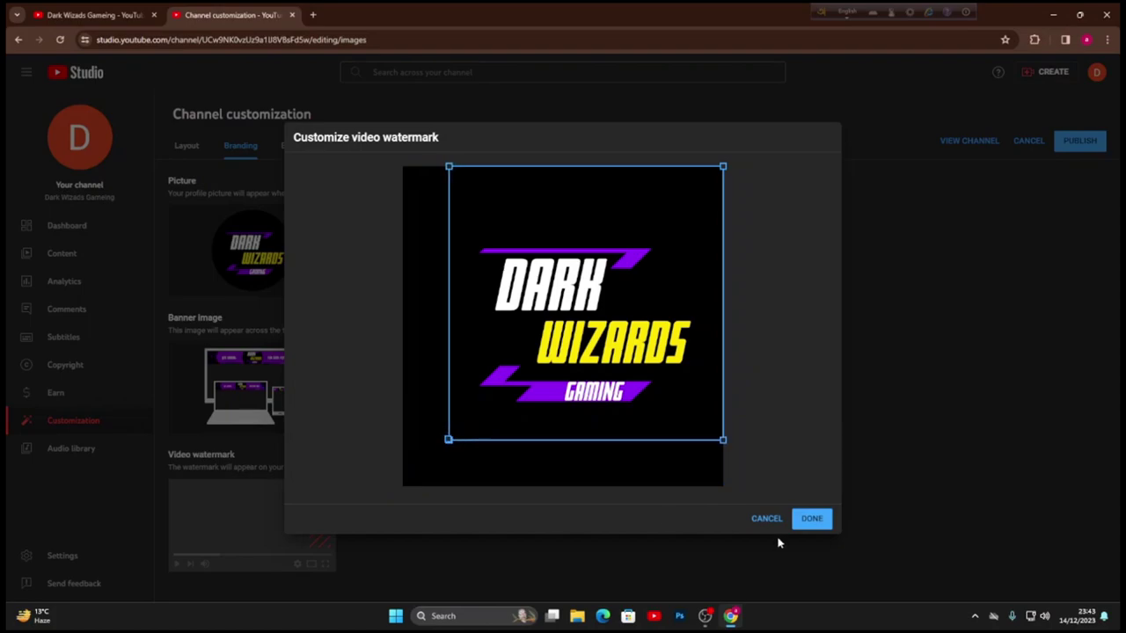
# - Confirm the watermark crop, publish the branding changes, and go to Basic info
pyautogui.click(818, 520)
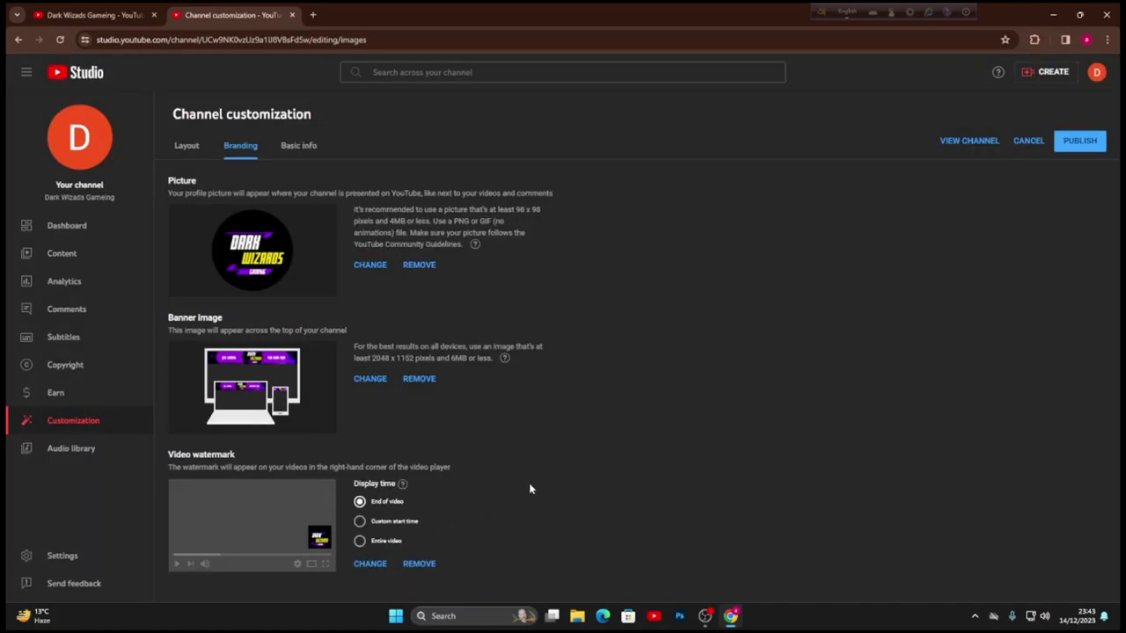
pyautogui.click(1082, 142)
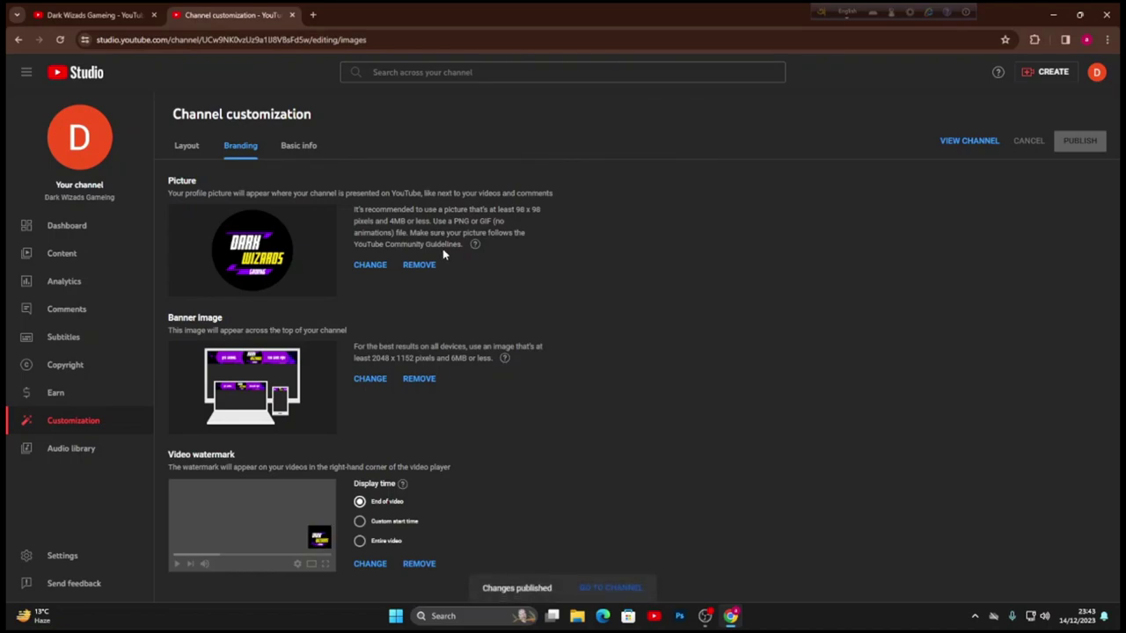
pyautogui.click(301, 146)
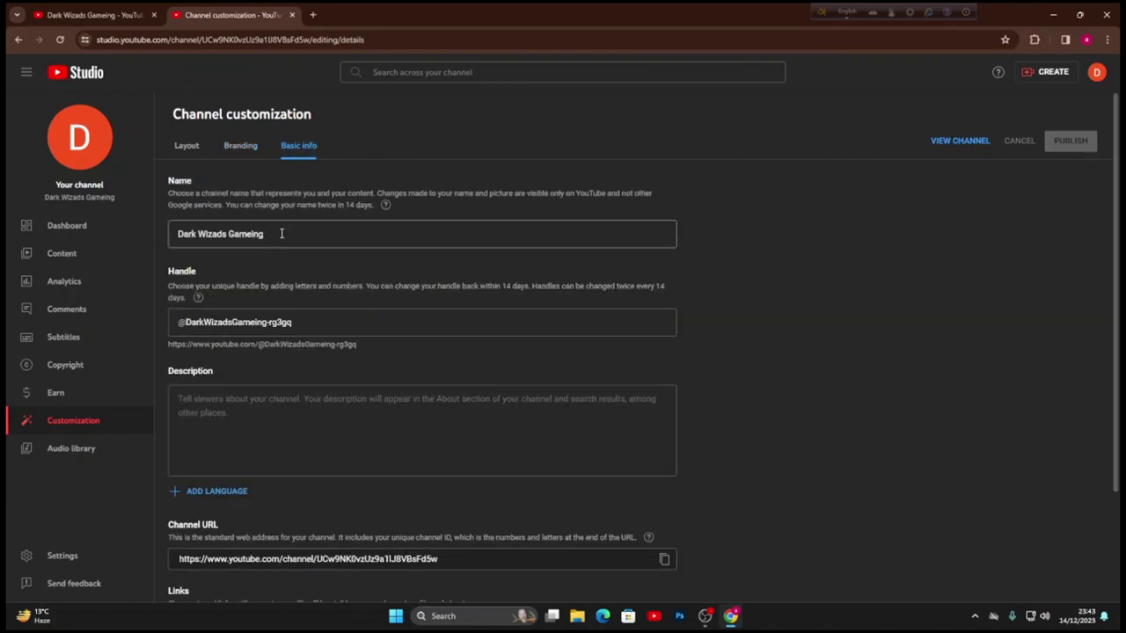
pyautogui.moveTo(306, 322); pyautogui.dragTo(278, 321)
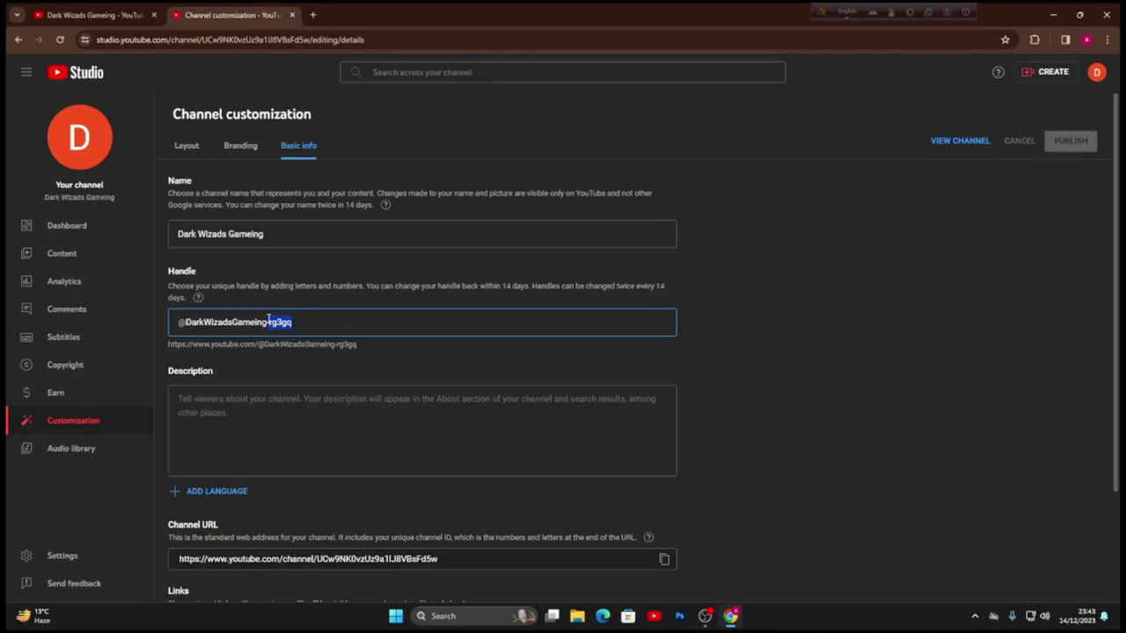
pyautogui.press('BackSpace')
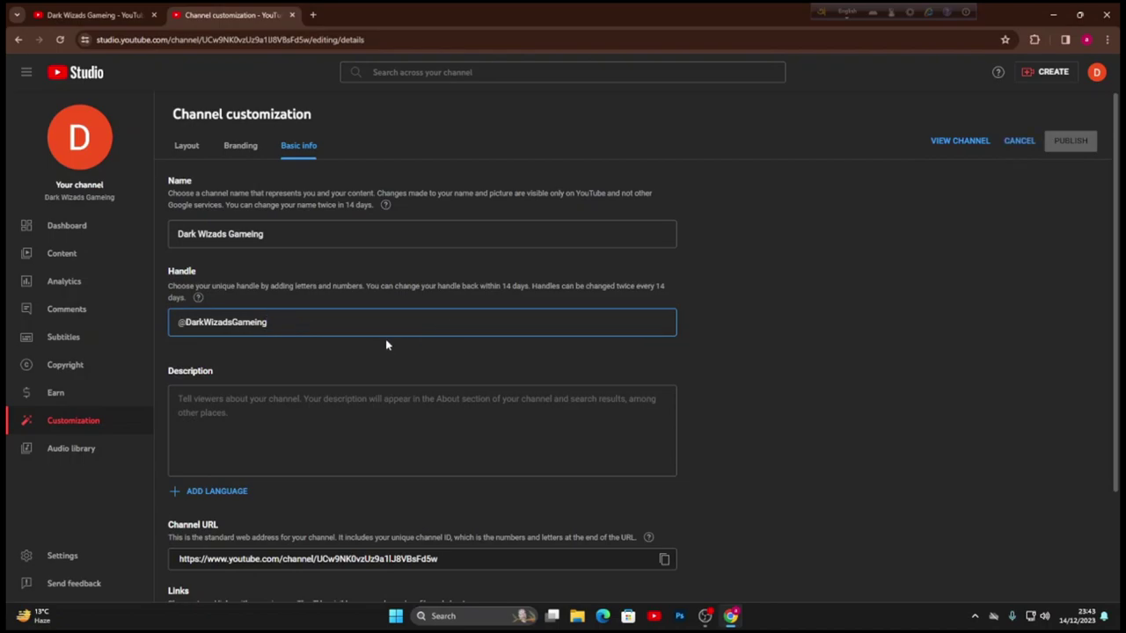
pyautogui.scroll(-2, 377, 326)
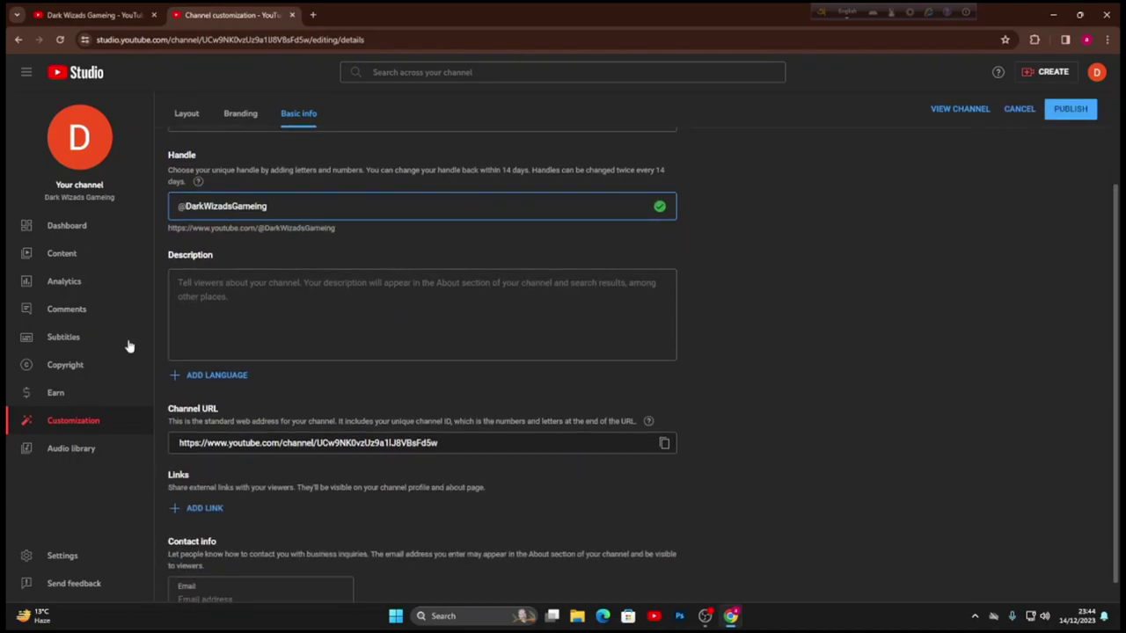
pyautogui.click(238, 312)
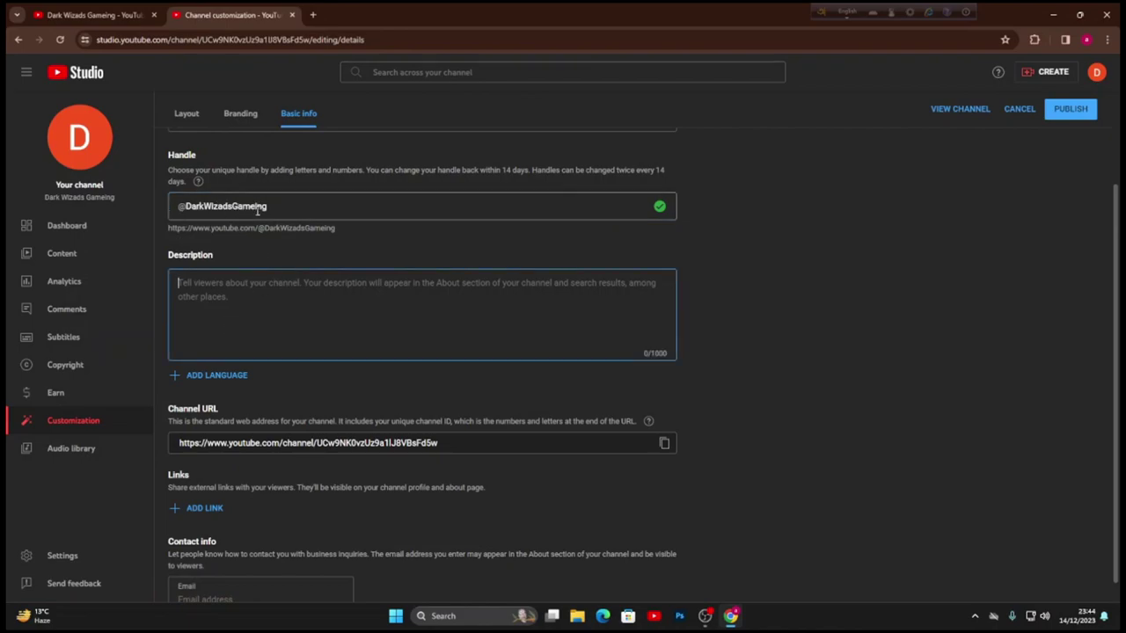
pyautogui.scroll(2, 414, 319)
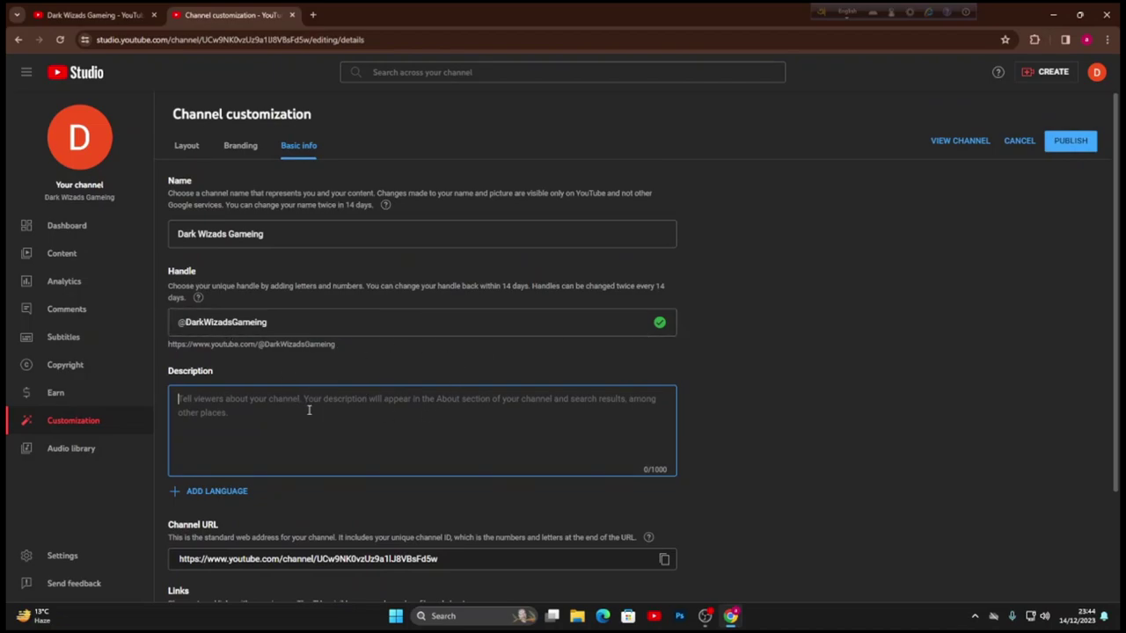
# - Search 'yt description generator' in a new tab and open the Hootsuite generator result
pyautogui.click(116, 13)
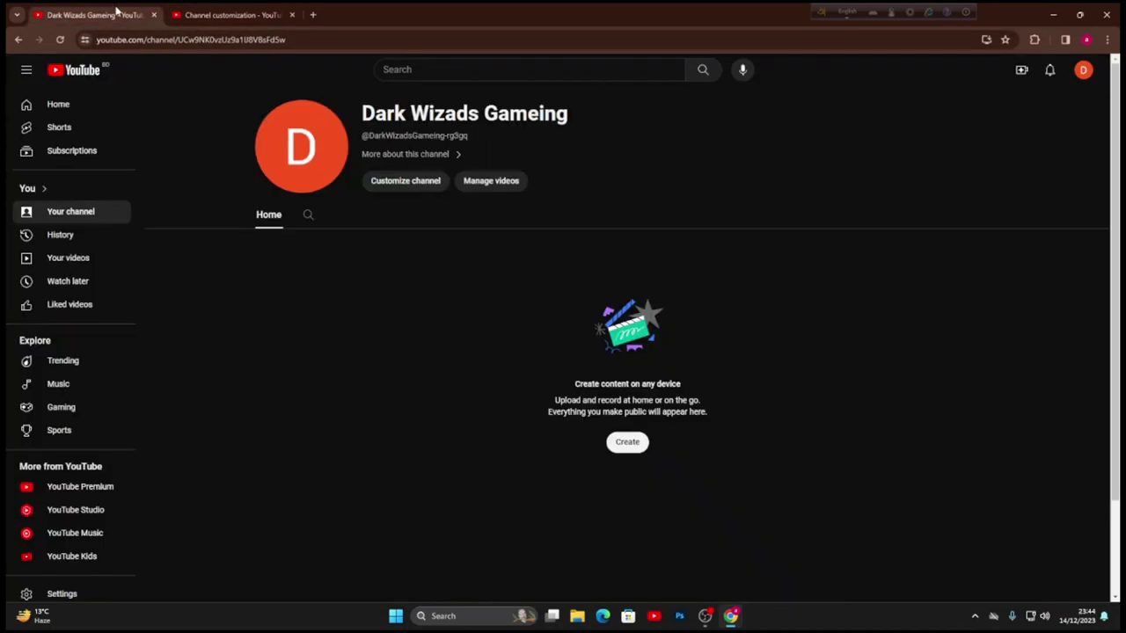
pyautogui.click(313, 14)
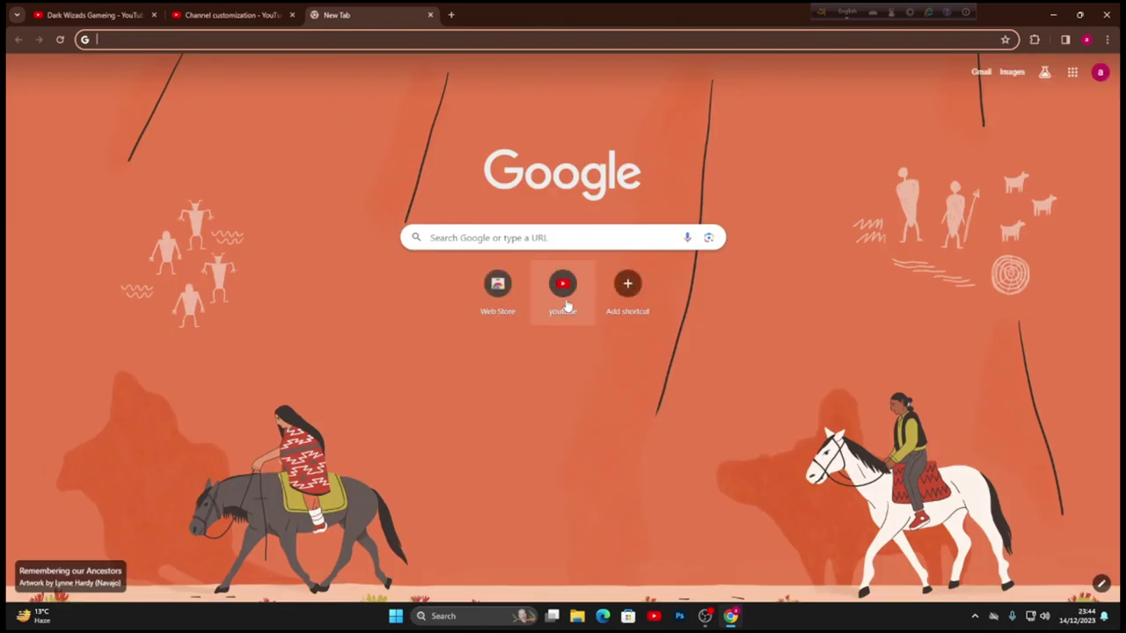
pyautogui.click(565, 303)
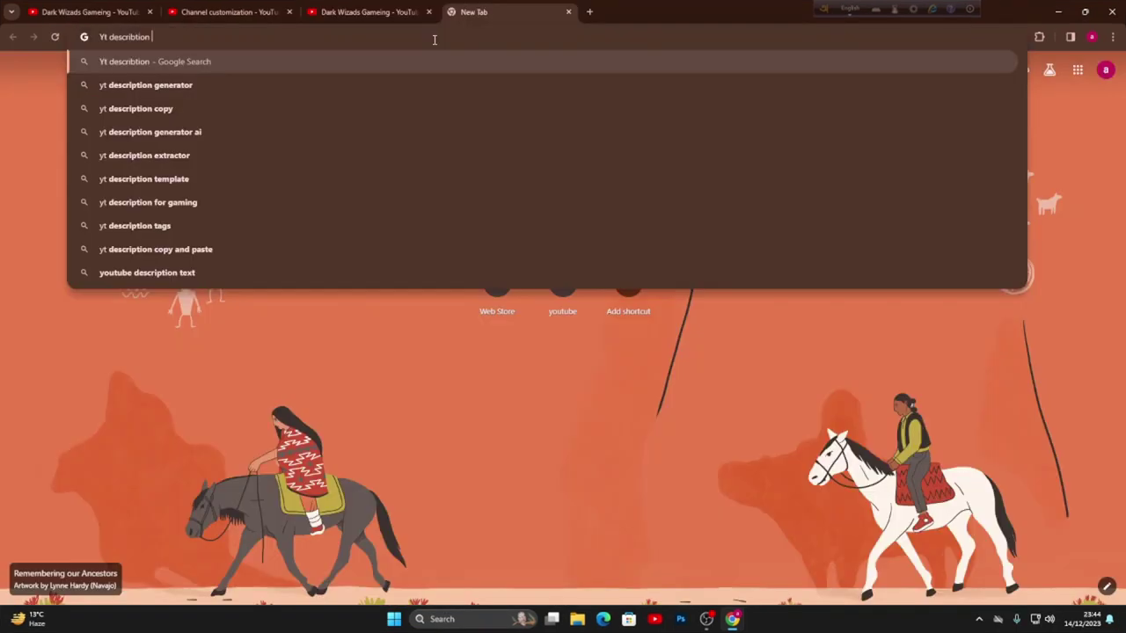
pyautogui.press('Down')
pyautogui.press('Return')
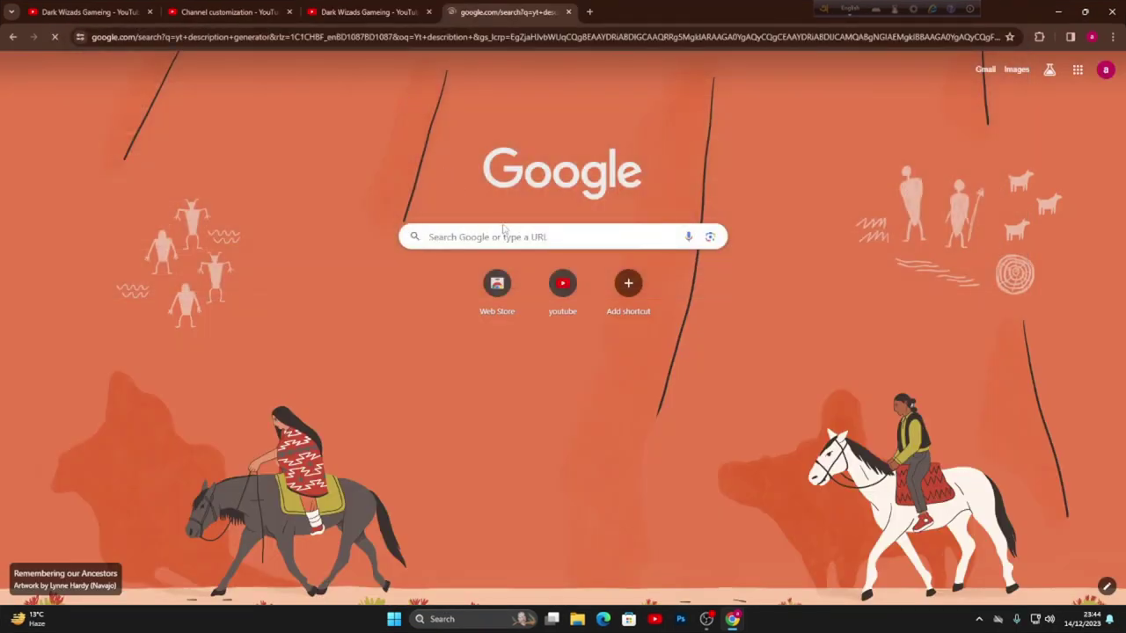
pyautogui.click(296, 201)
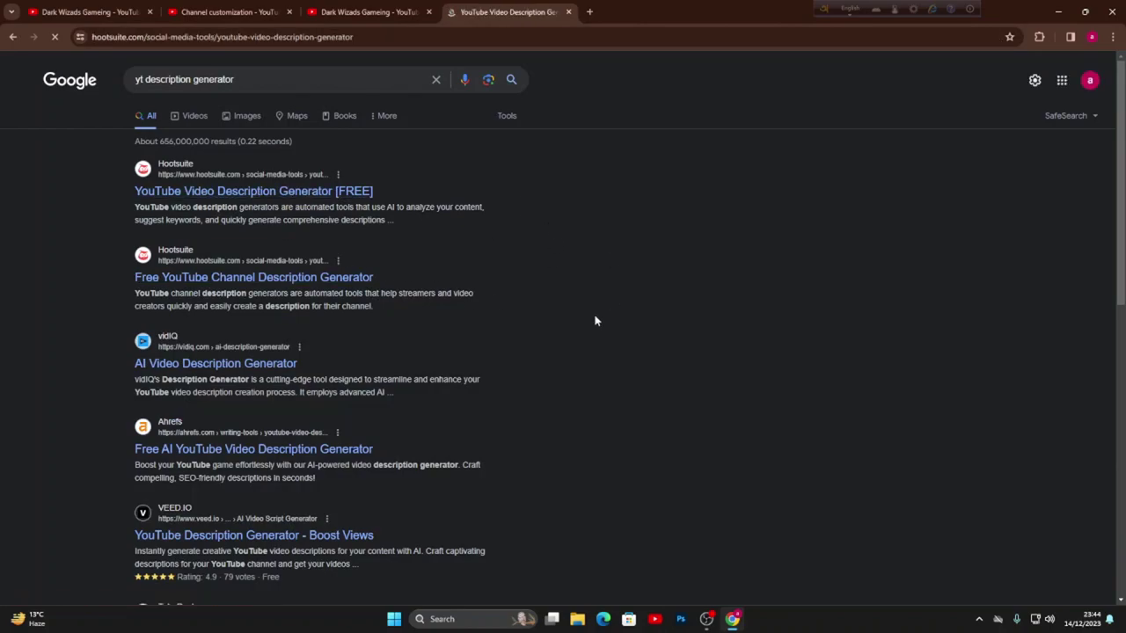
# - Choose English as the language and Gaming as the category in Hootsuite's generator
pyautogui.click(446, 354)
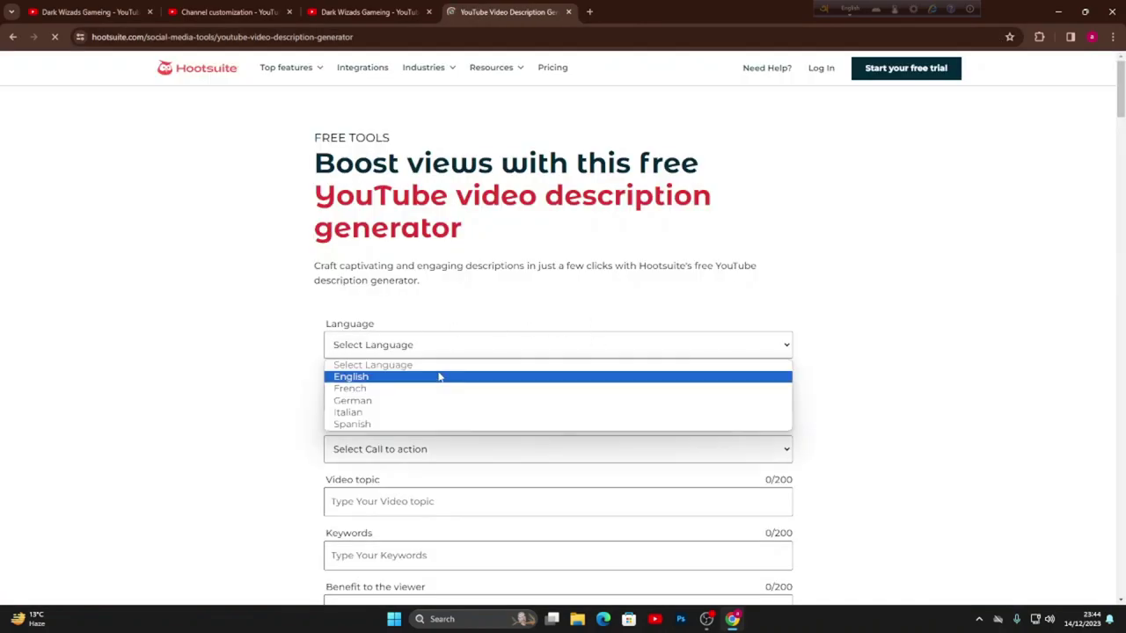
pyautogui.click(439, 376)
pyautogui.scroll(-2, 601, 374)
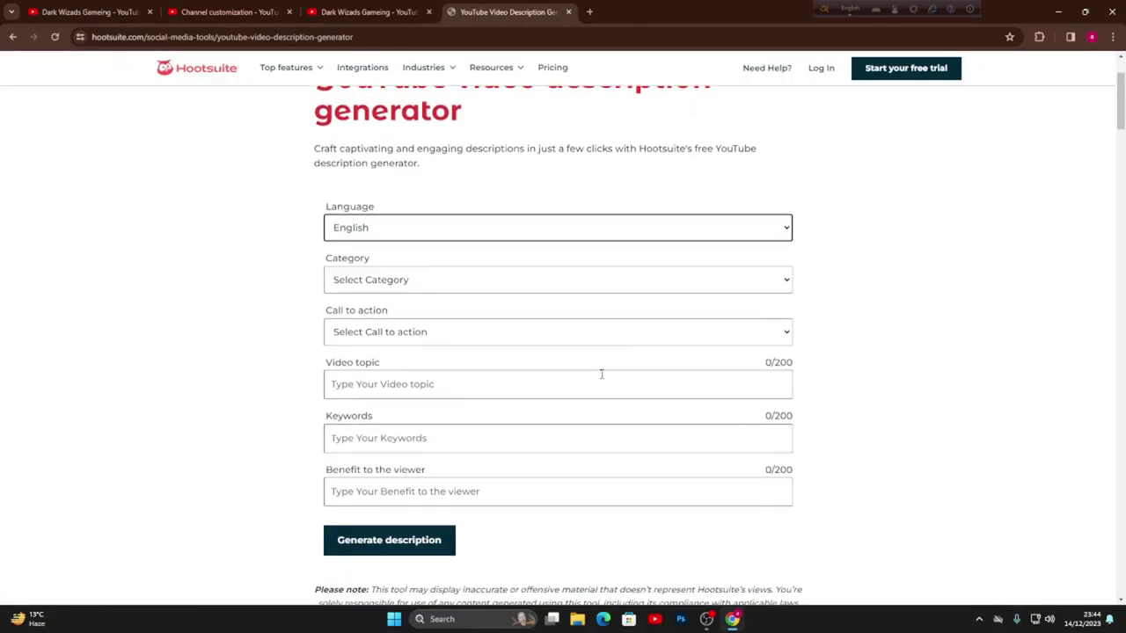
pyautogui.click(409, 228)
pyautogui.click(407, 258)
pyautogui.scroll(-1, 406, 267)
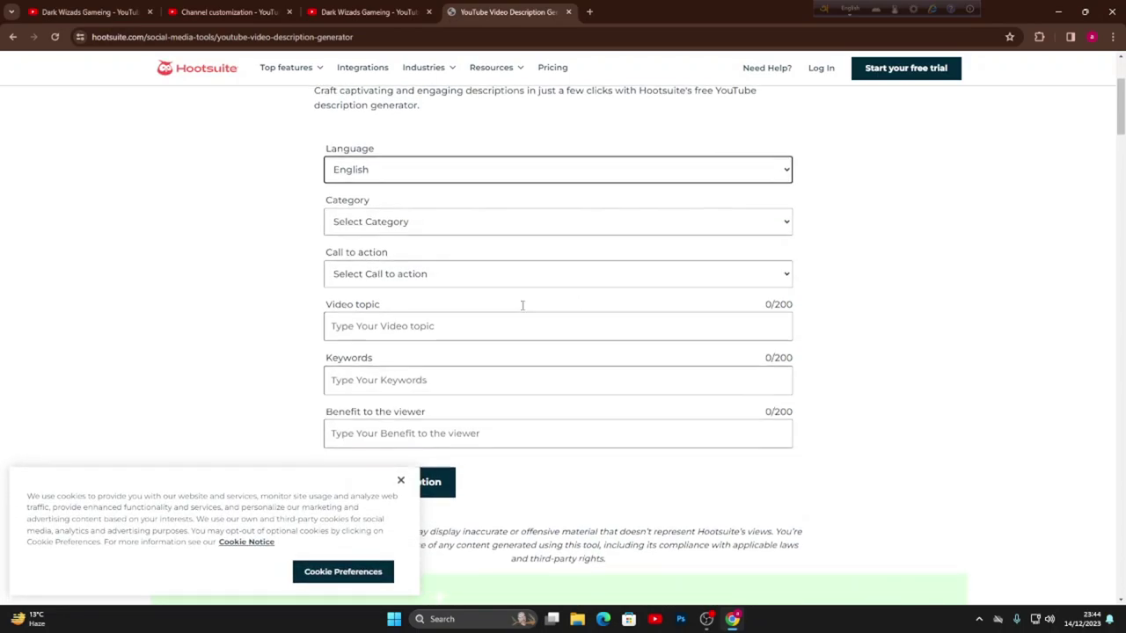
pyautogui.click(407, 220)
pyautogui.scroll(-5, 407, 411)
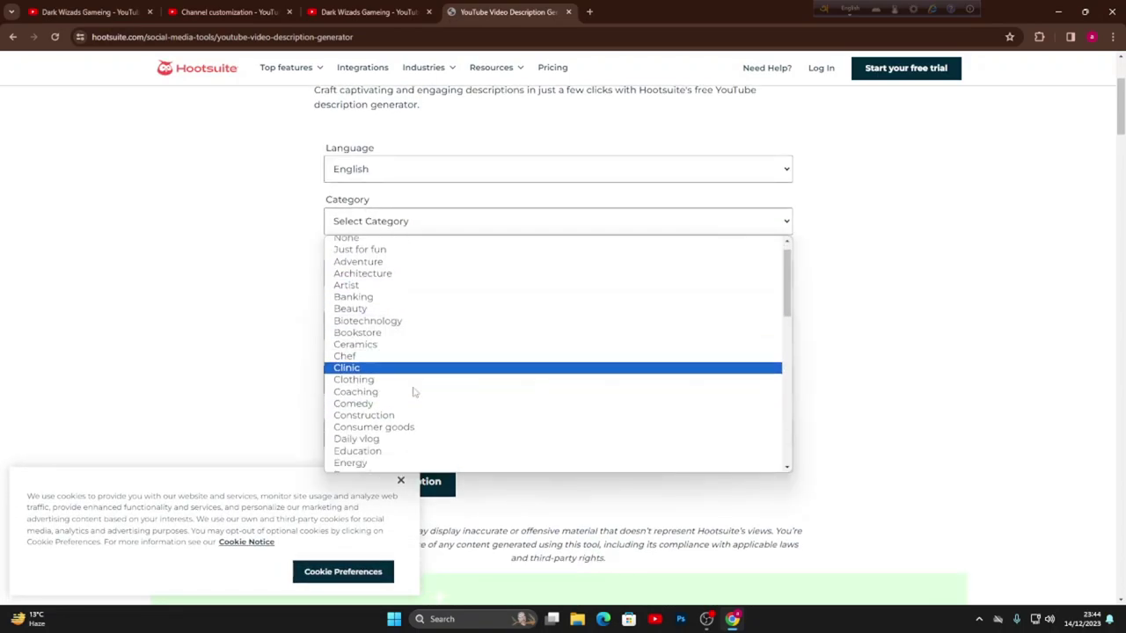
pyautogui.scroll(-3, 413, 392)
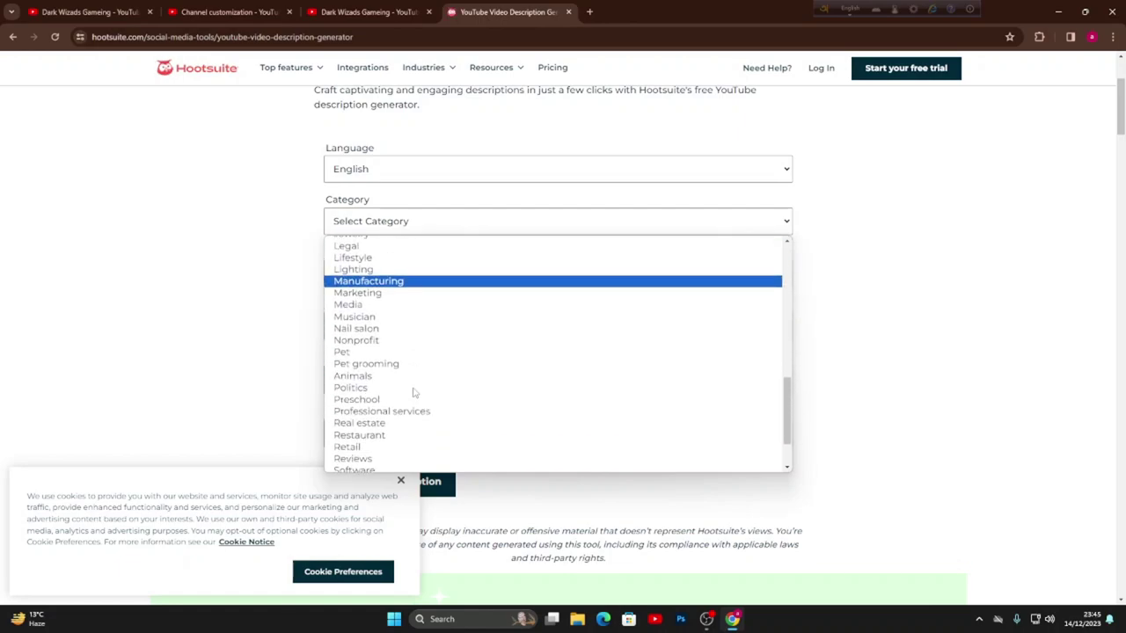
pyautogui.scroll(-2, 392, 396)
pyautogui.scroll(5, 392, 401)
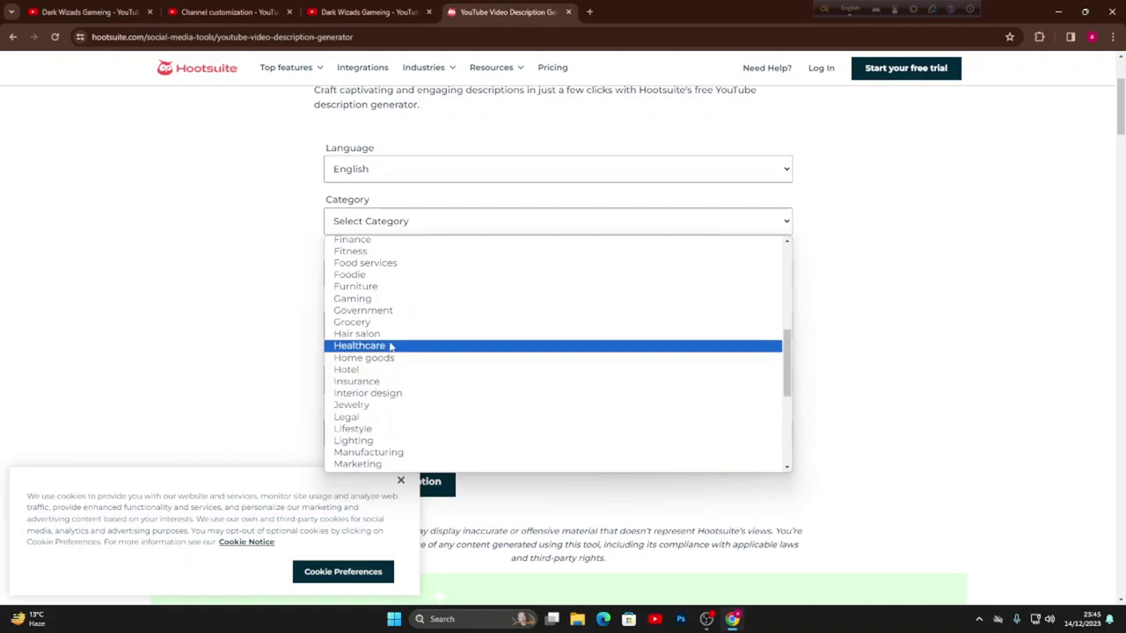
pyautogui.click(370, 299)
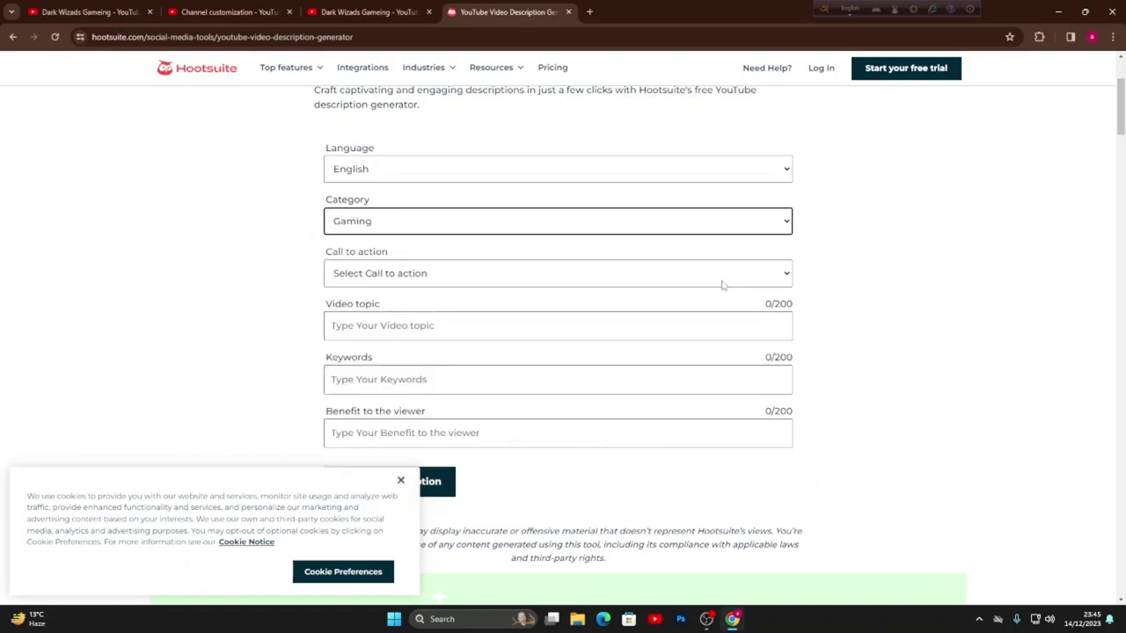
# - Set call to action to Subscribe, video topic 'gaming', and begin keywords with 'gaming,Dar'
pyautogui.click(385, 278)
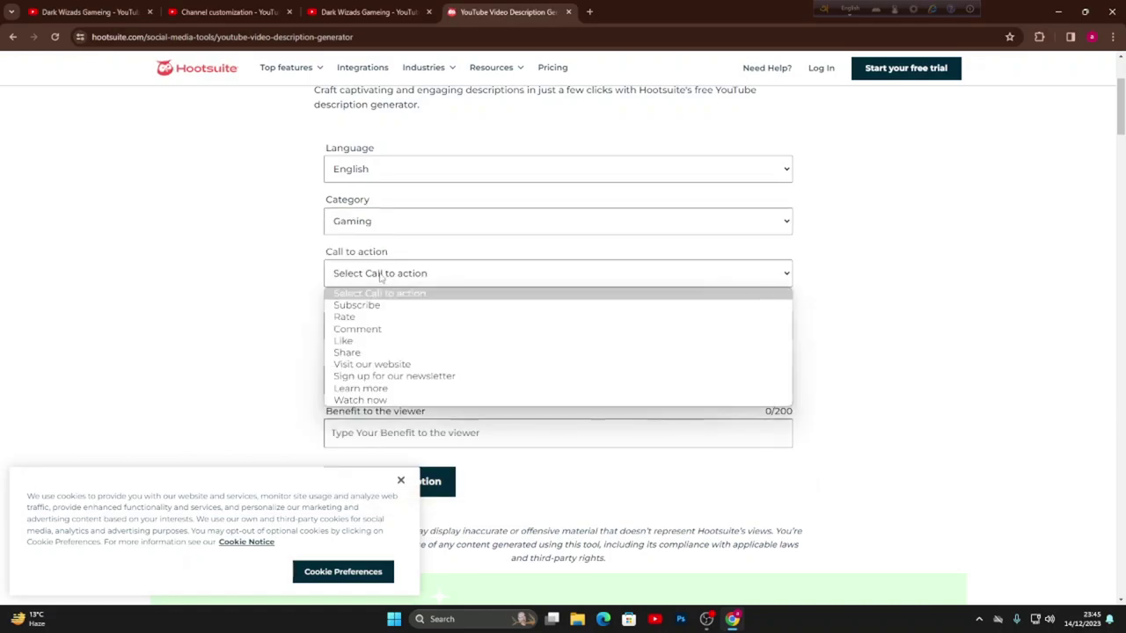
pyautogui.click(397, 304)
pyautogui.scroll(-1, 481, 328)
pyautogui.click(395, 273)
pyautogui.write('gaming')
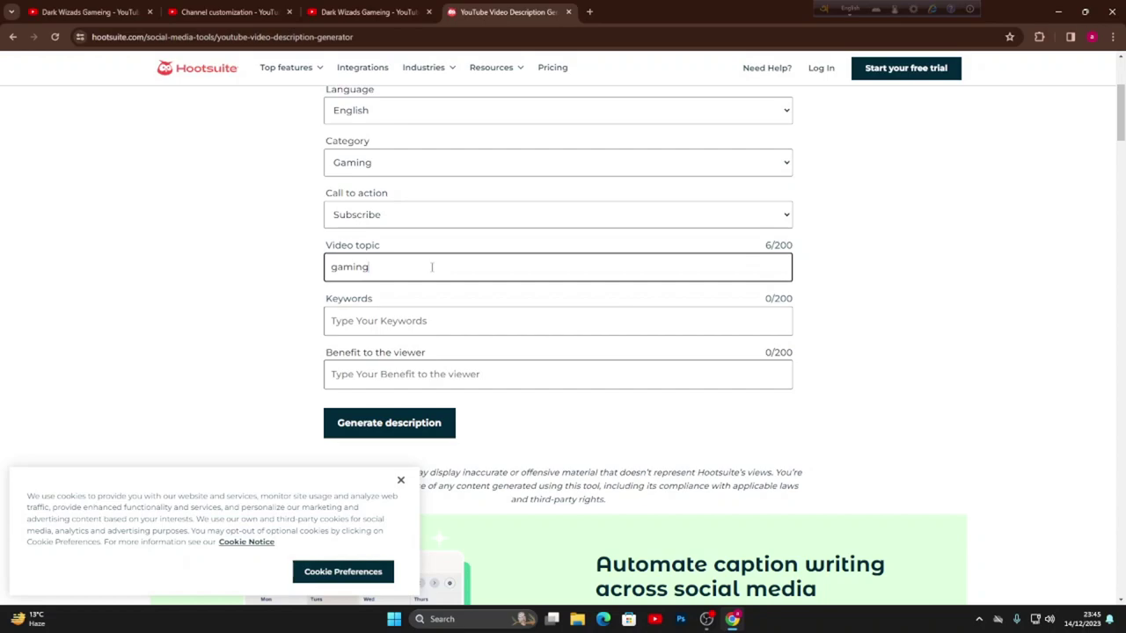
pyautogui.click(348, 308)
pyautogui.doubleClick(361, 266)
pyautogui.hotkey('ctrl', 'c')
pyautogui.click(379, 321)
pyautogui.hotkey('ctrl', 'v')
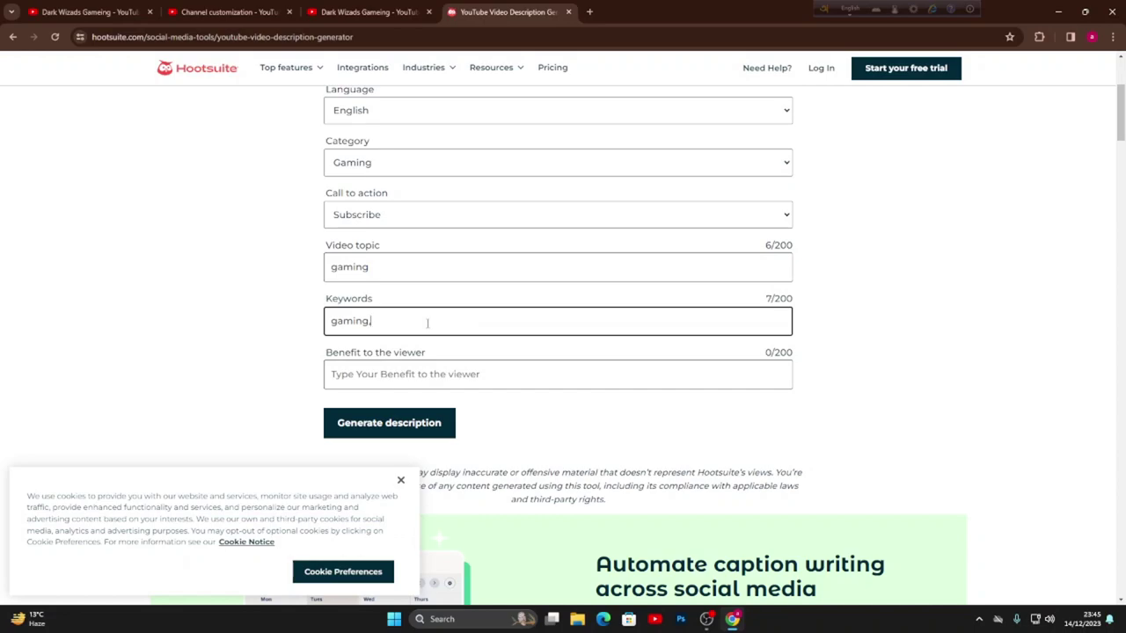
pyautogui.write(',Dar')
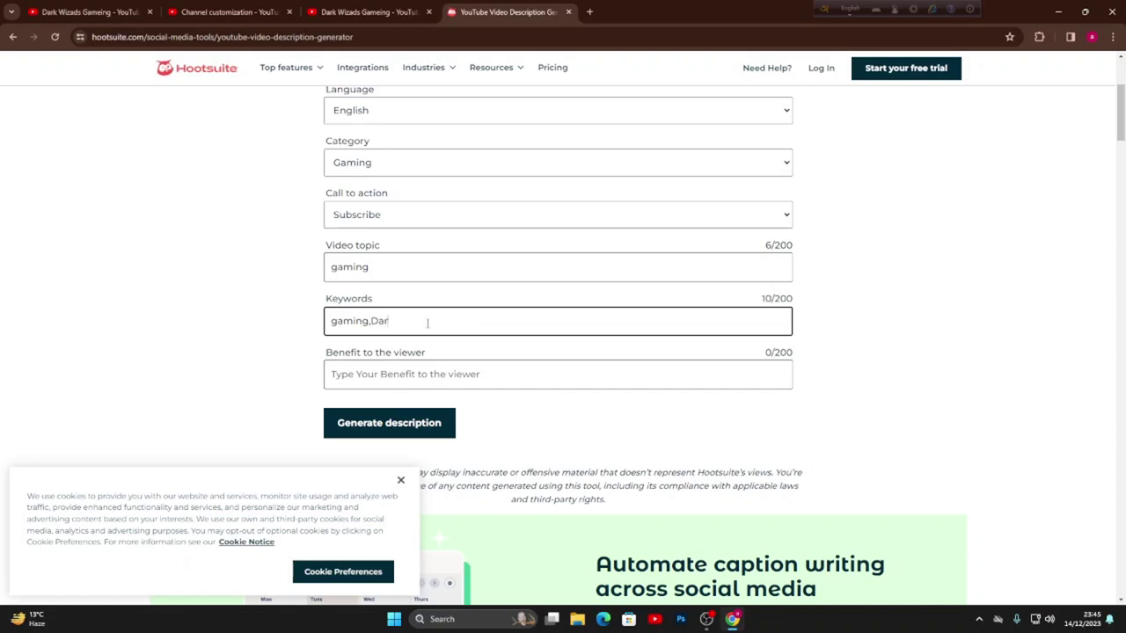
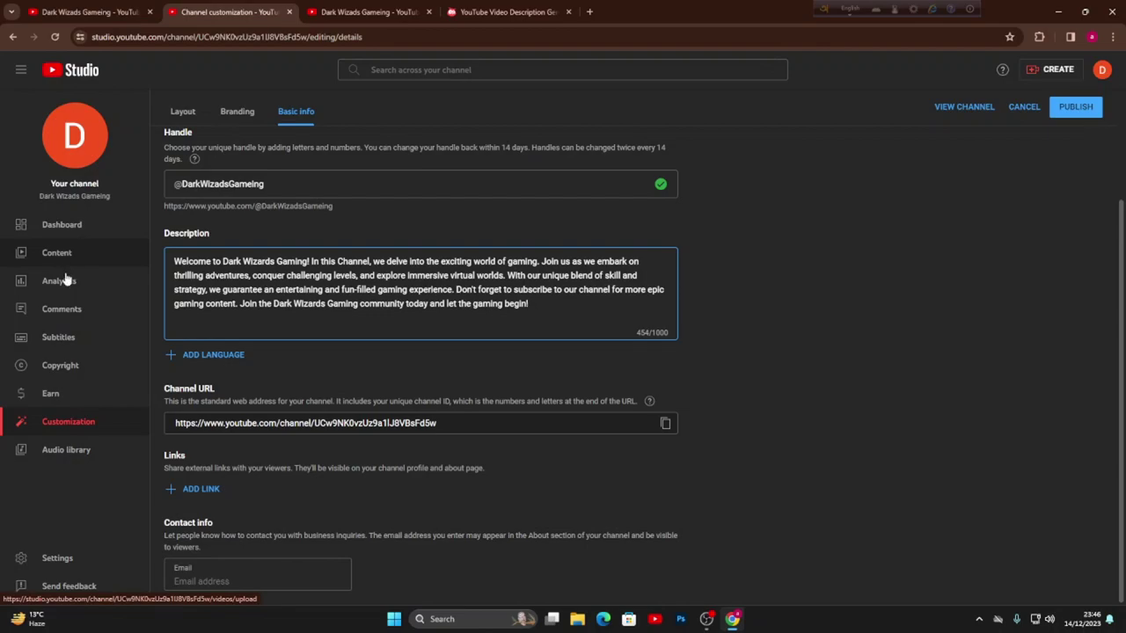
# - Add a blank link entry under Links in the channel's basic info
pyautogui.scroll(3, 458, 350)
pyautogui.scroll(-2, 458, 350)
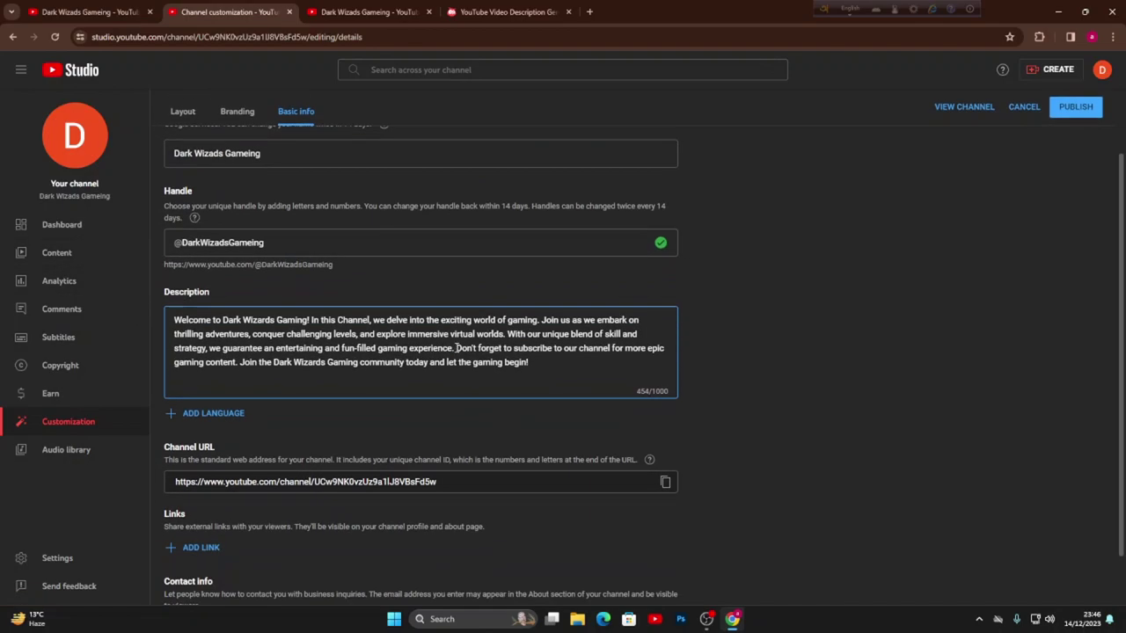
pyautogui.scroll(2, 456, 350)
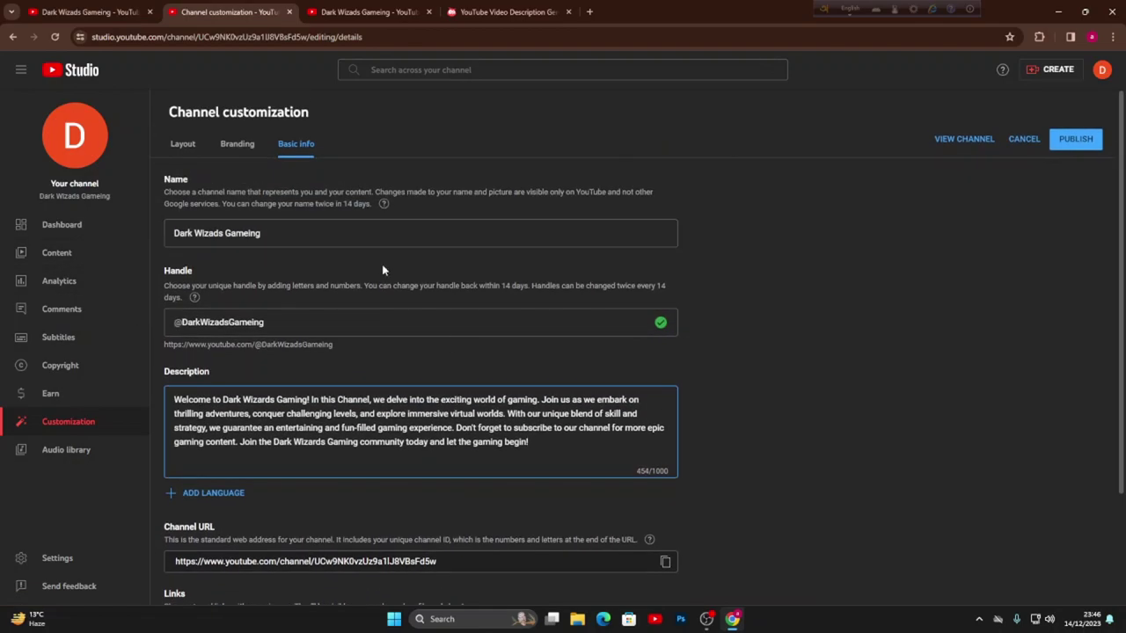
pyautogui.scroll(-1, 465, 332)
pyautogui.scroll(-1, 465, 333)
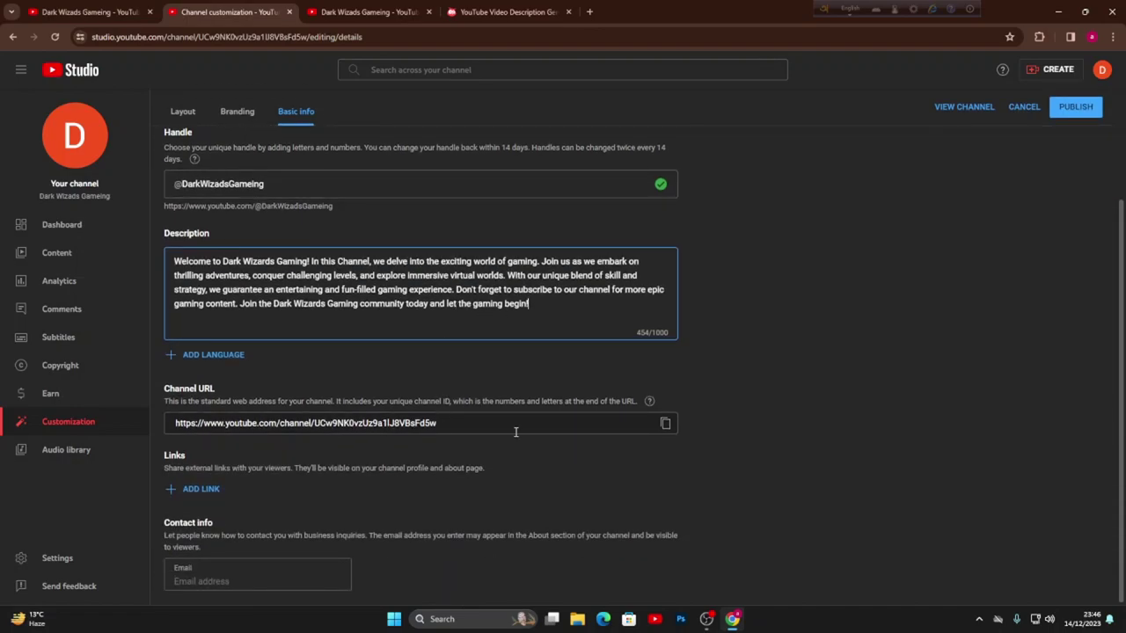
pyautogui.click(209, 491)
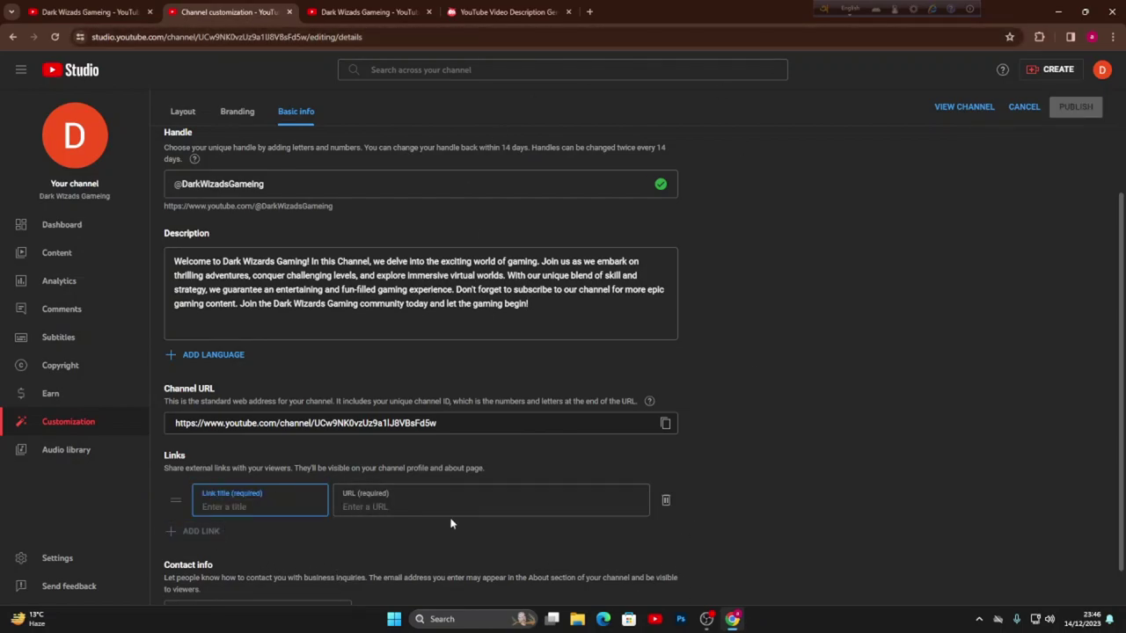
# - Enter the contact e-mail address, replacing the stray apostrophe with an @ sign
pyautogui.click(592, 465)
pyautogui.scroll(-1, 775, 469)
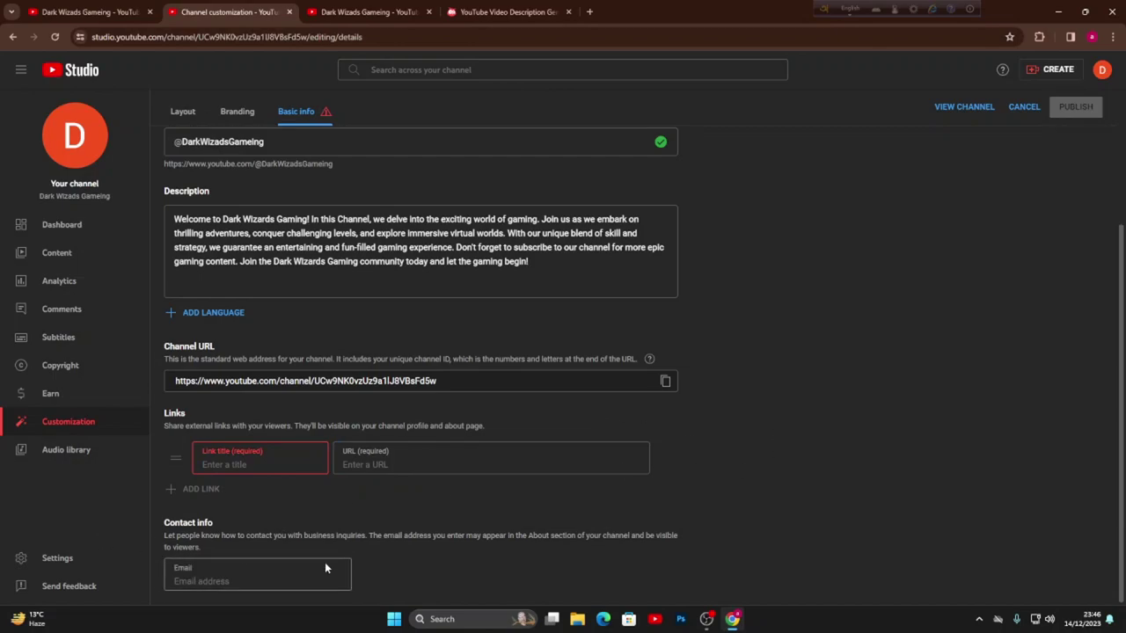
pyautogui.click(258, 572)
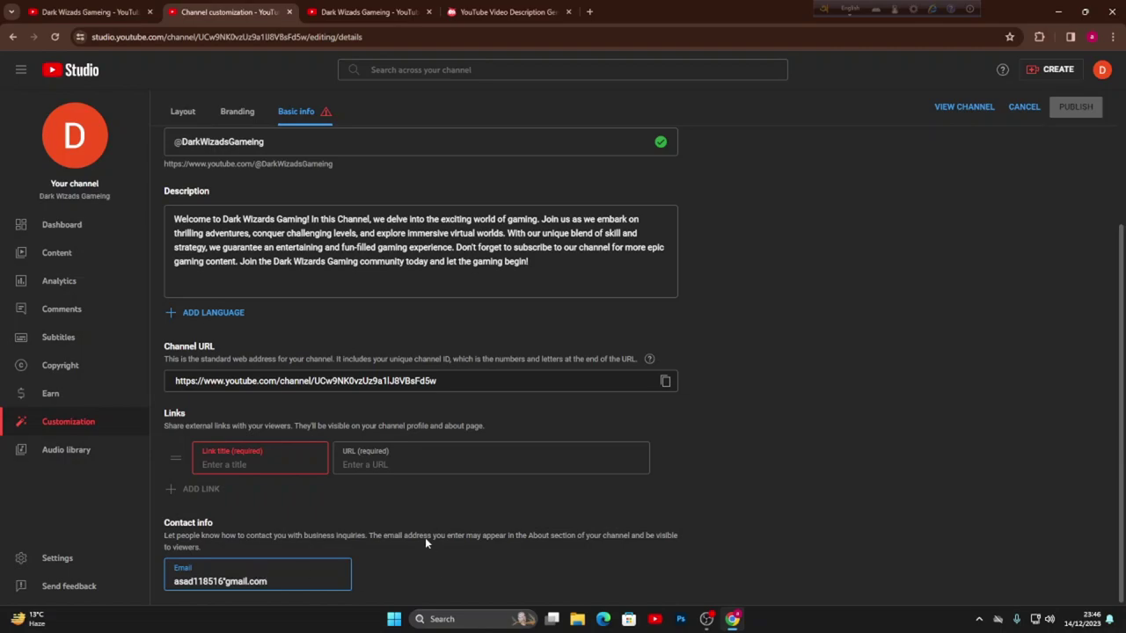
pyautogui.click(425, 542)
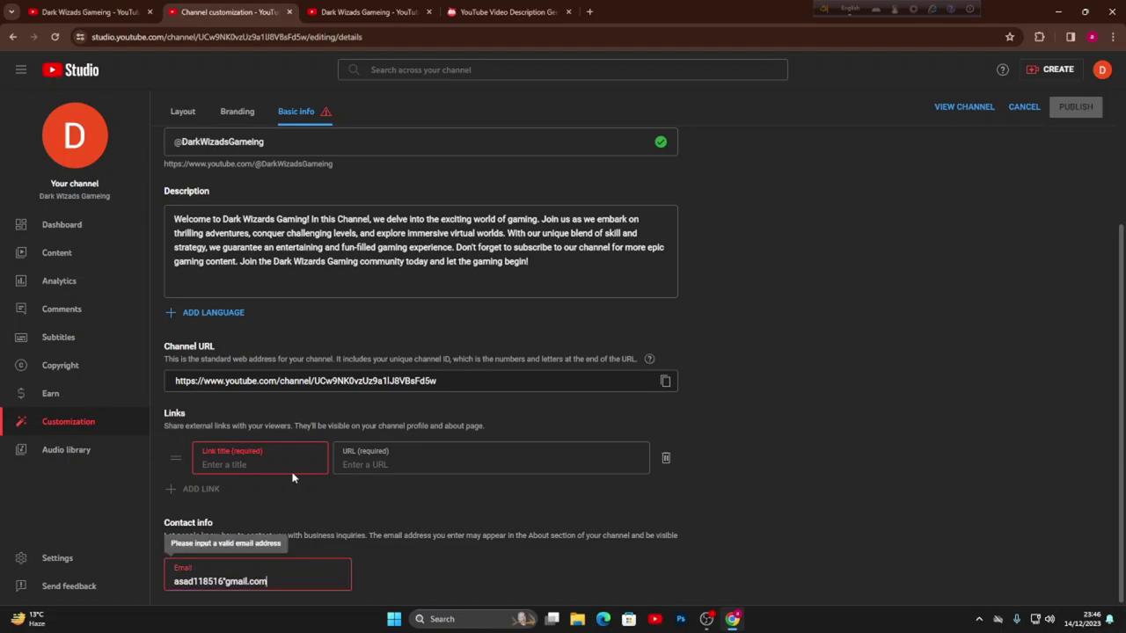
pyautogui.click(226, 581)
pyautogui.press('BackSpace')
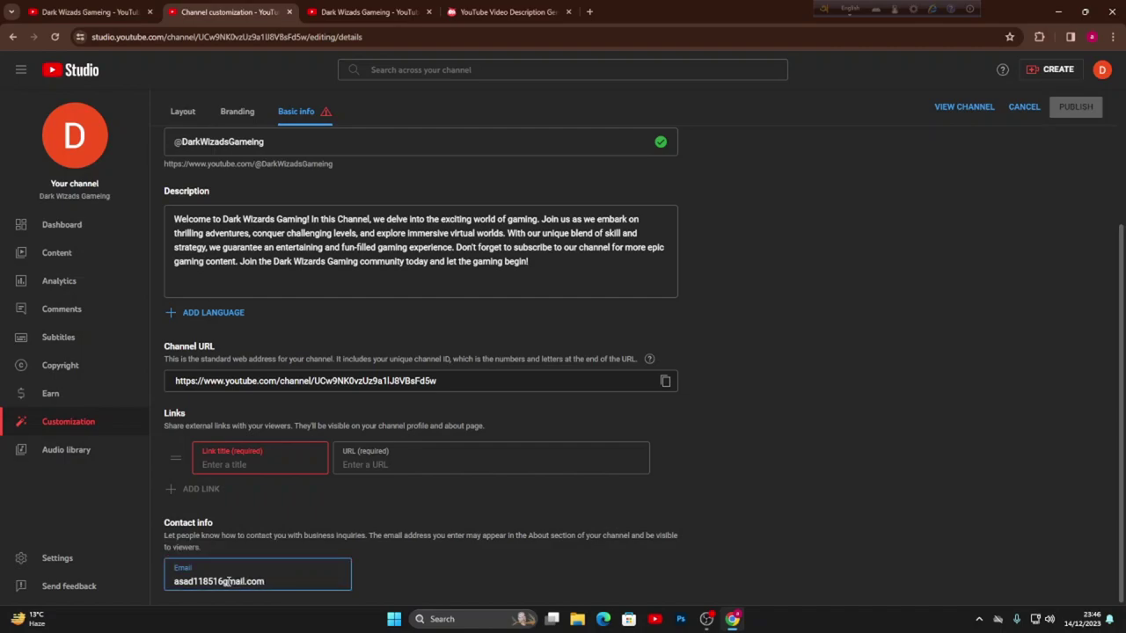
pyautogui.write('@')
# - Title the new link 'Youtube'
pyautogui.click(271, 460)
pyautogui.write('Y')
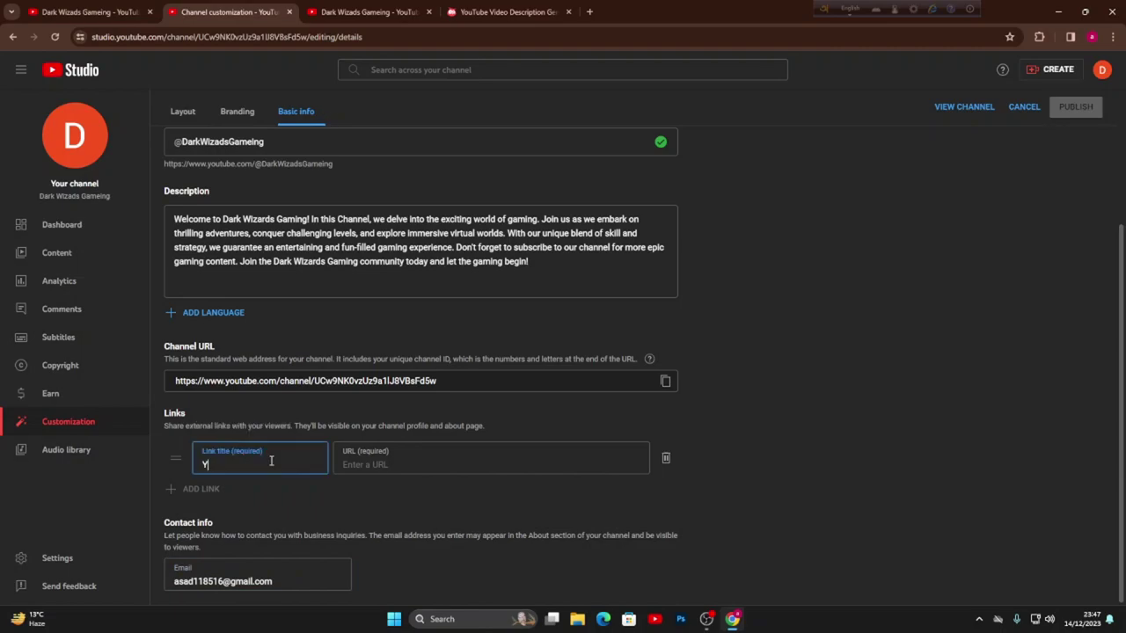
pyautogui.write('outube')
pyautogui.click(381, 453)
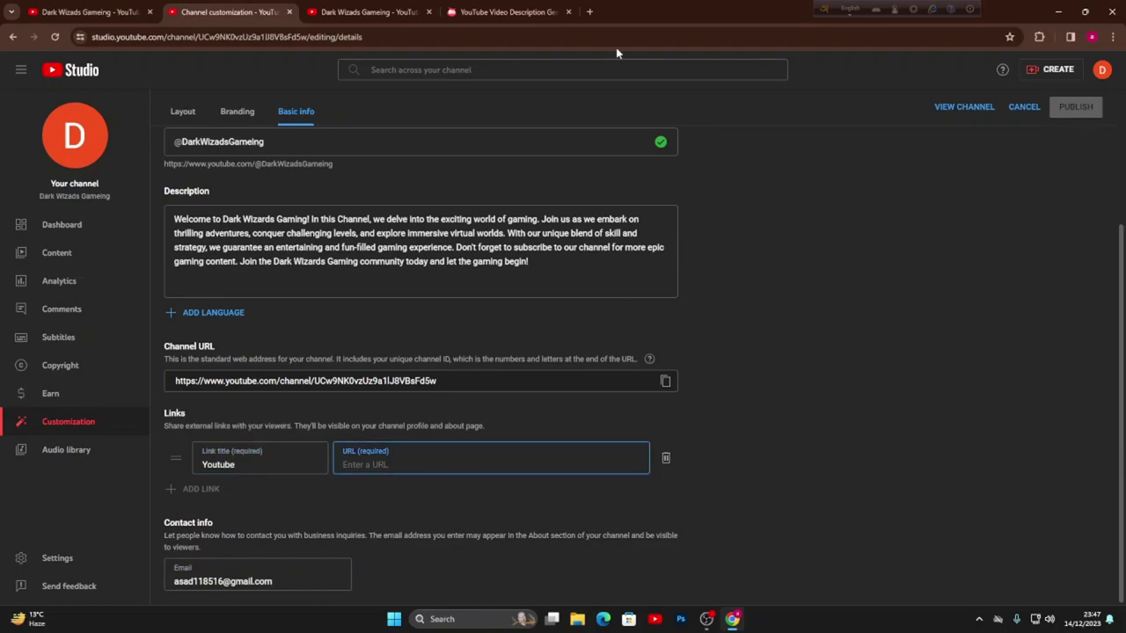
pyautogui.click(589, 12)
# - Search YouTube for techbagbangla and open the TechBag-Bangla channel page
pyautogui.click(506, 12)
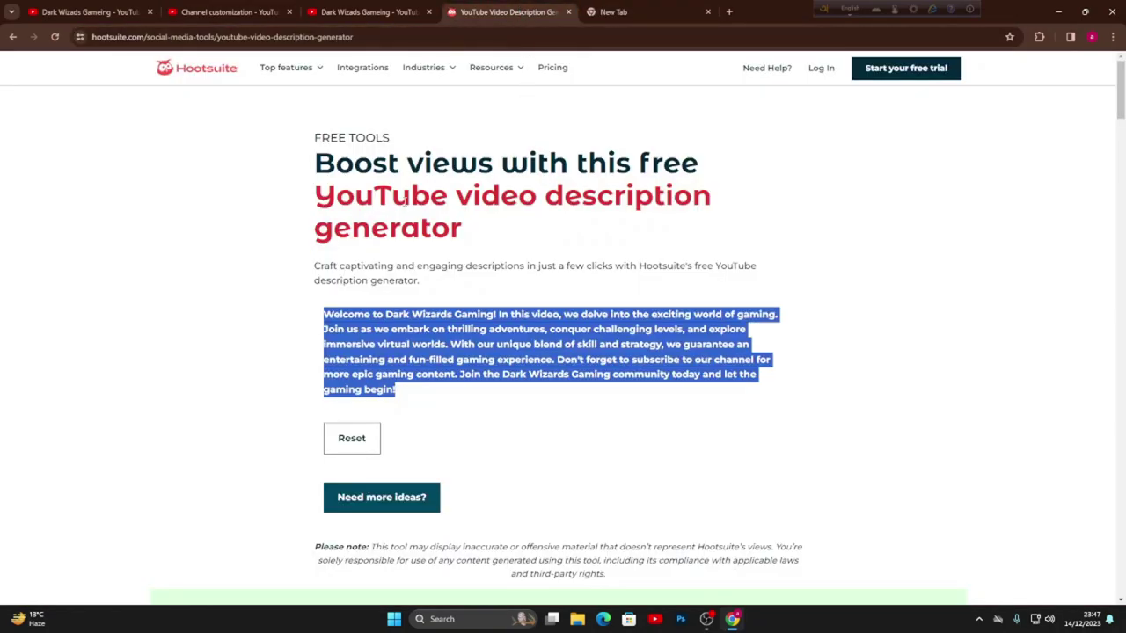
pyautogui.click(411, 12)
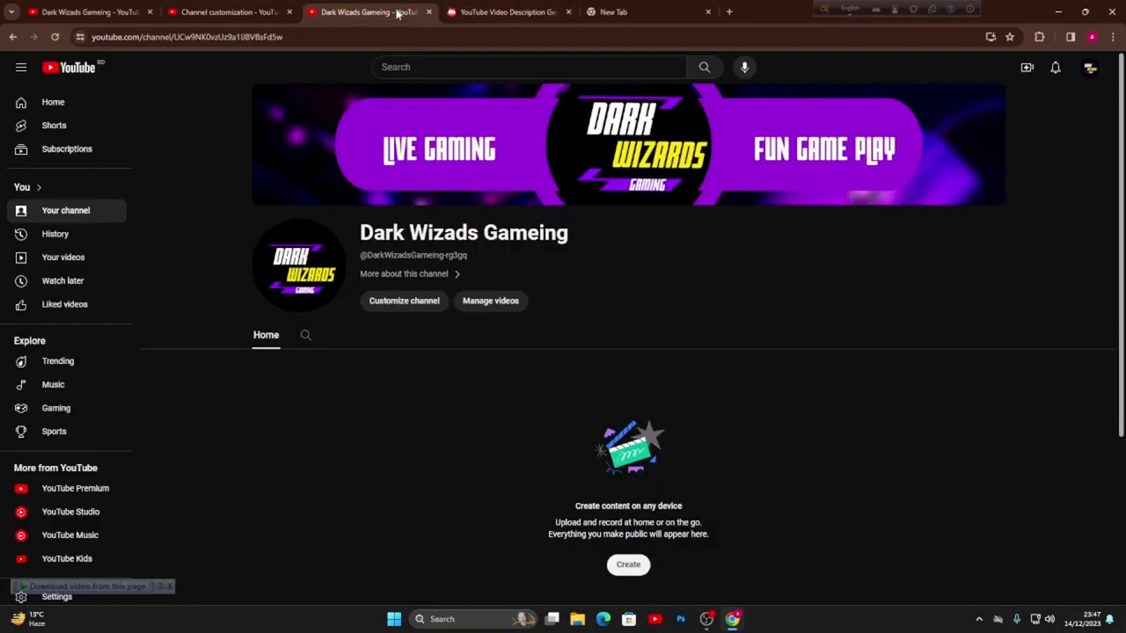
pyautogui.click(79, 74)
pyautogui.click(434, 67)
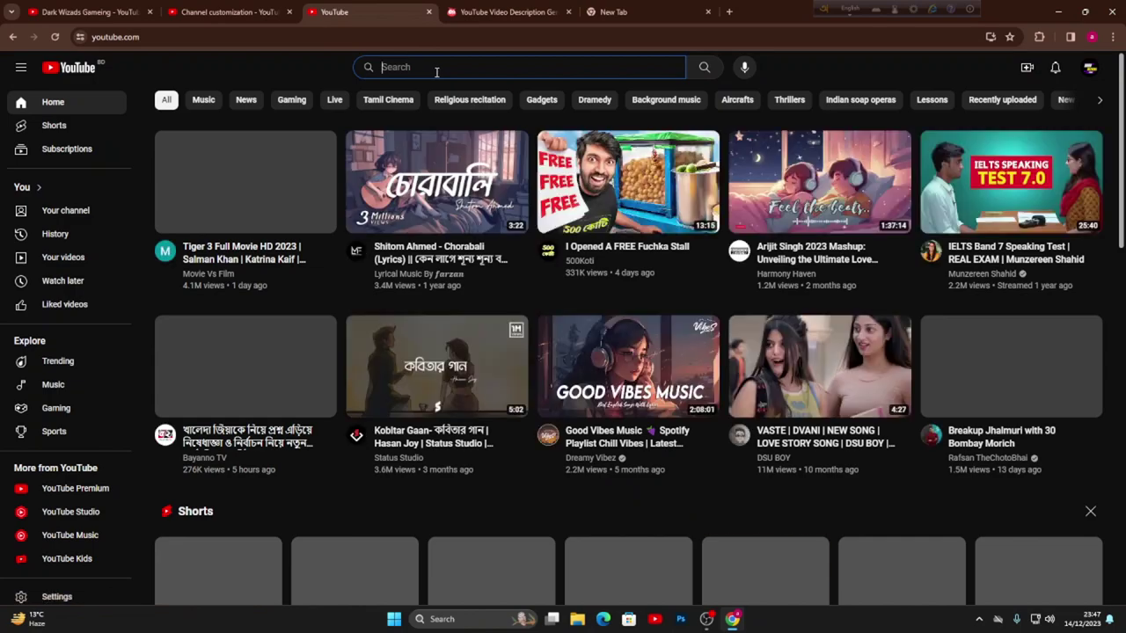
pyautogui.write('techbag')
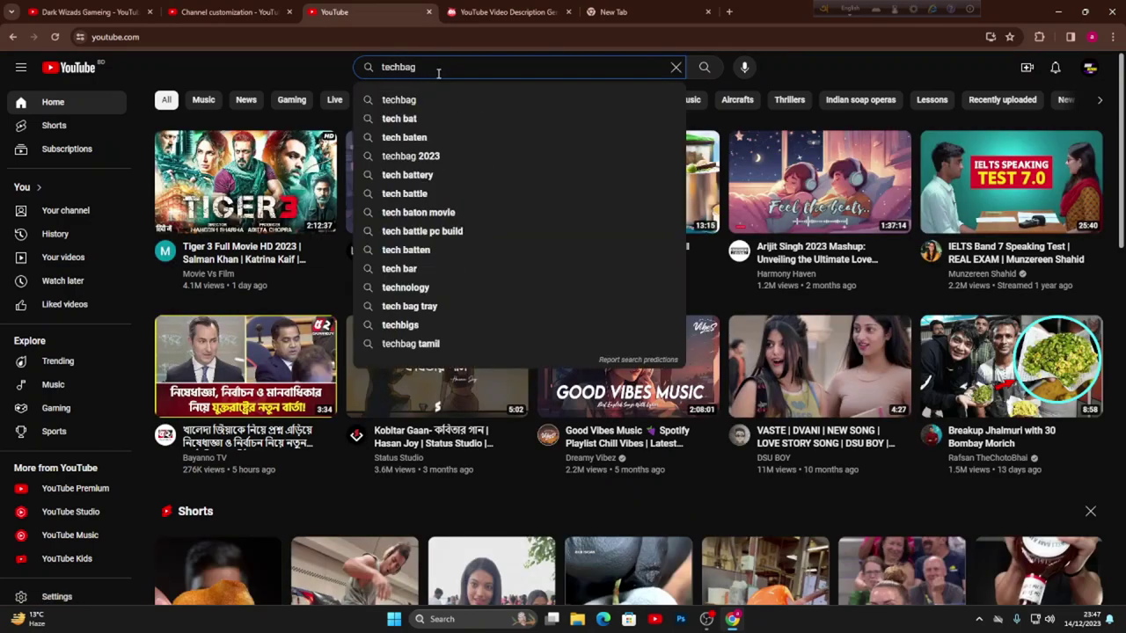
pyautogui.write('bang')
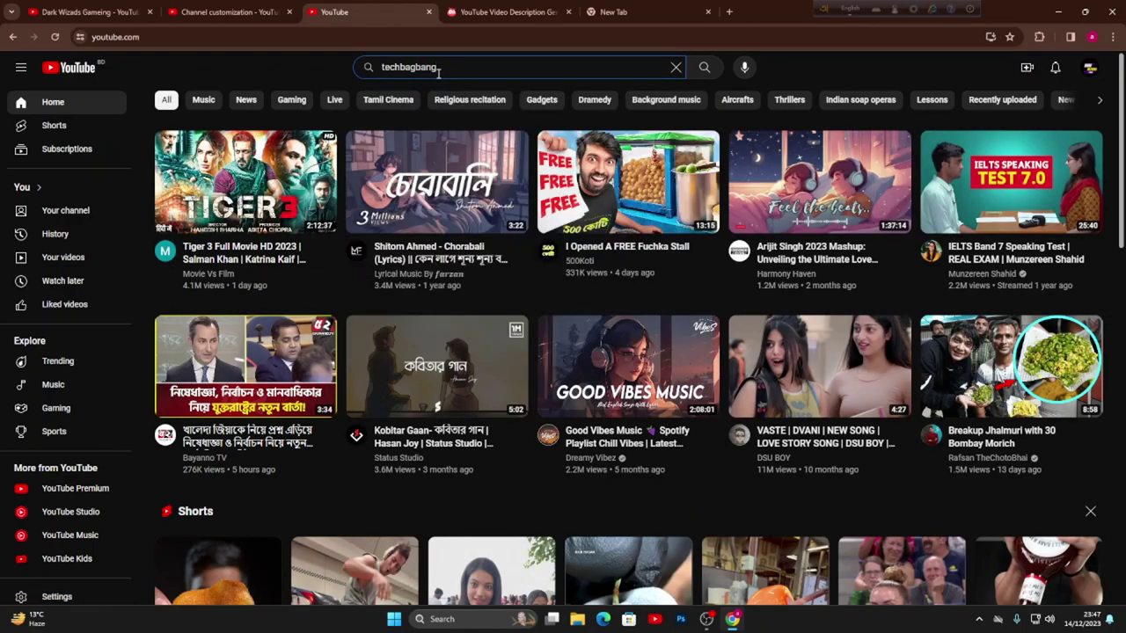
pyautogui.write('la')
pyautogui.press('Return')
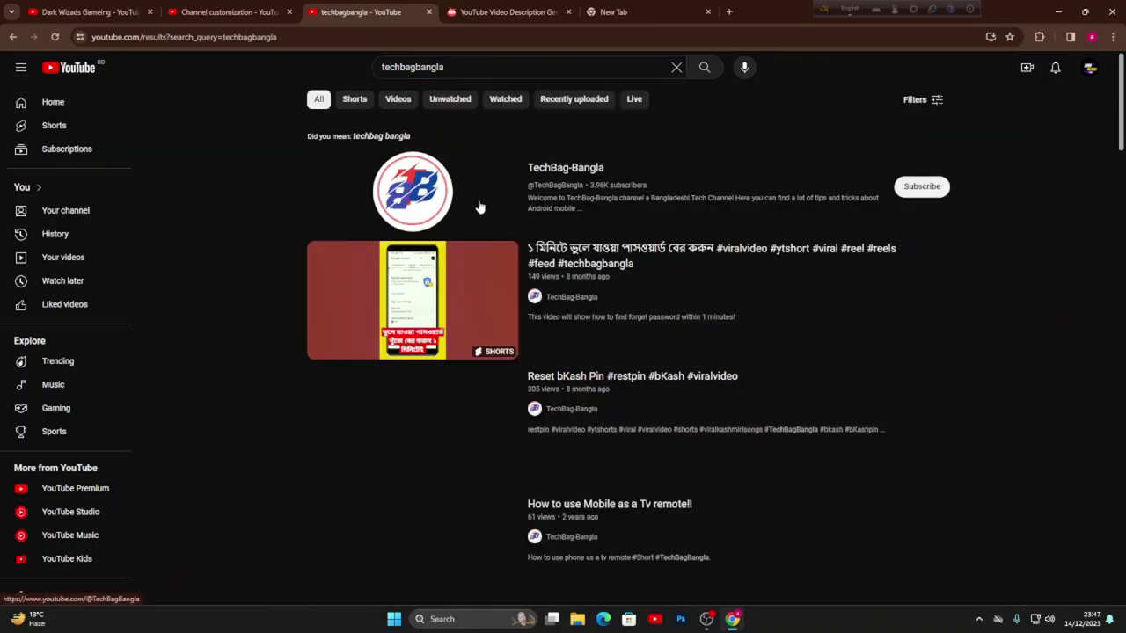
pyautogui.click(557, 170)
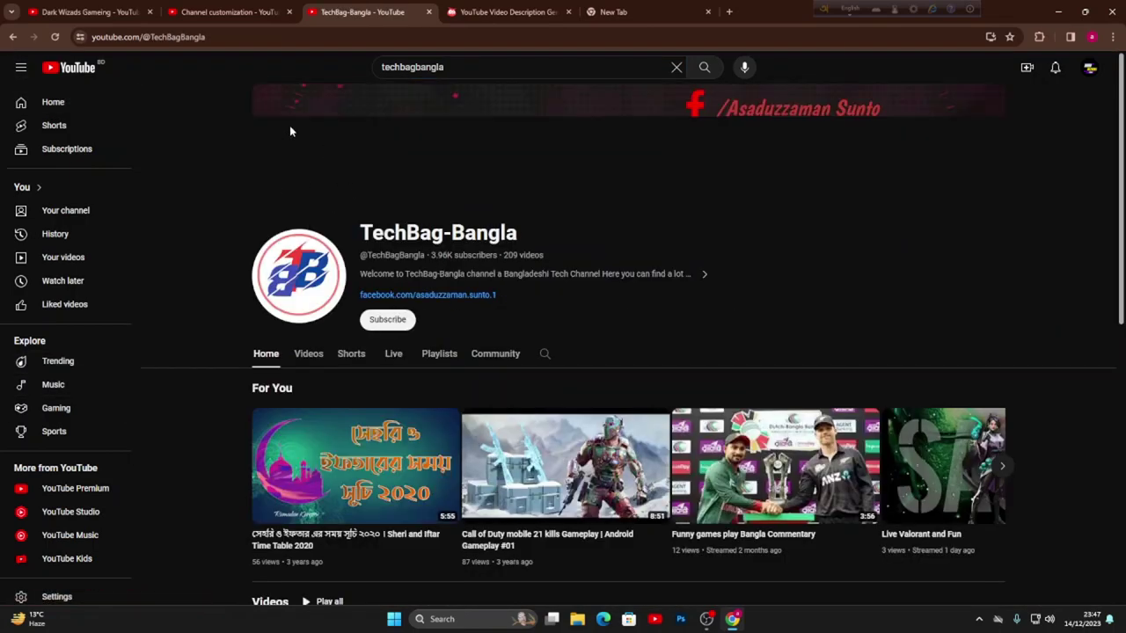
# - Paste the TechBag-Bangla channel address as the Youtube link's URL
pyautogui.click(115, 37)
pyautogui.hotkey('ctrl', 'c')
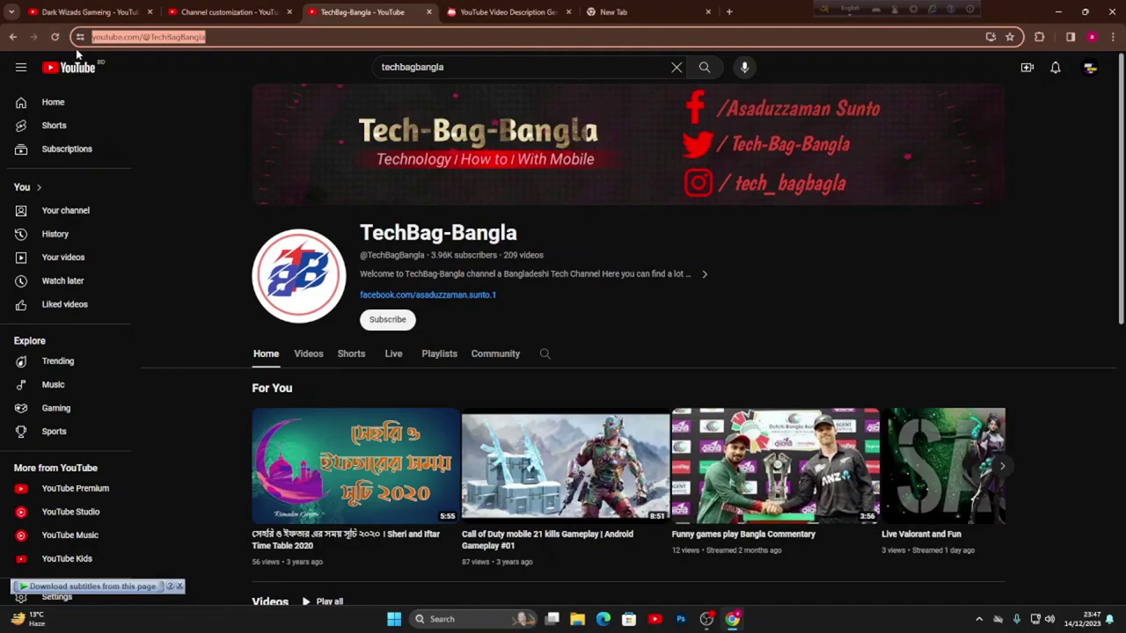
pyautogui.click(238, 11)
pyautogui.click(428, 463)
pyautogui.hotkey('ctrl', 'v')
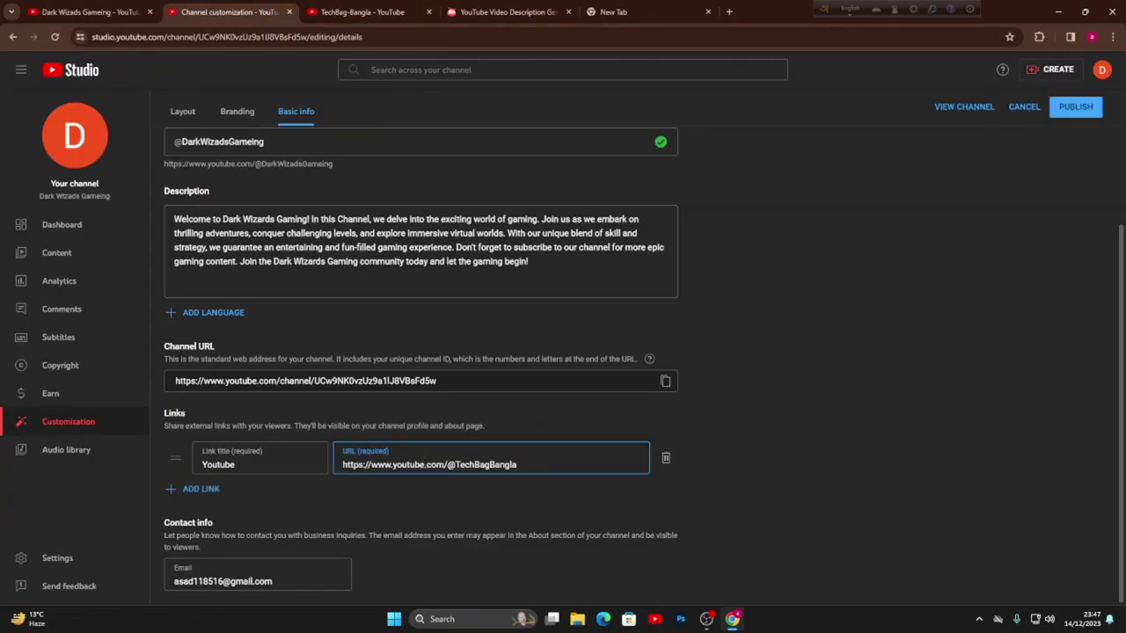
# - Publish the link and e-mail changes and view the Dark Wizads Gameing channel page
pyautogui.scroll(2, 327, 365)
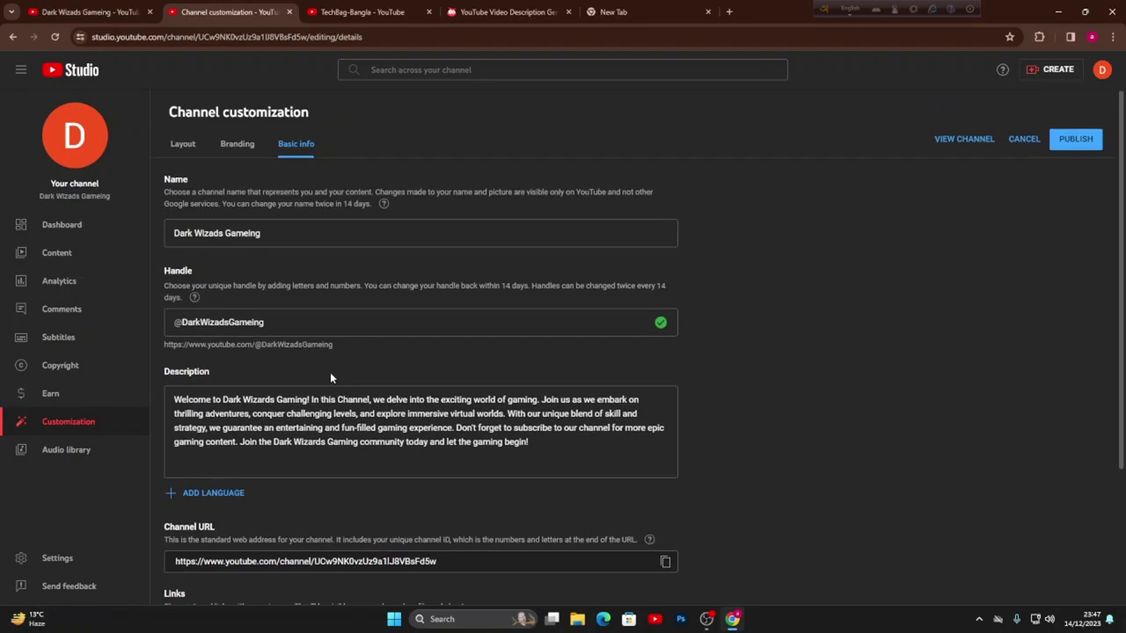
pyautogui.scroll(-2, 330, 372)
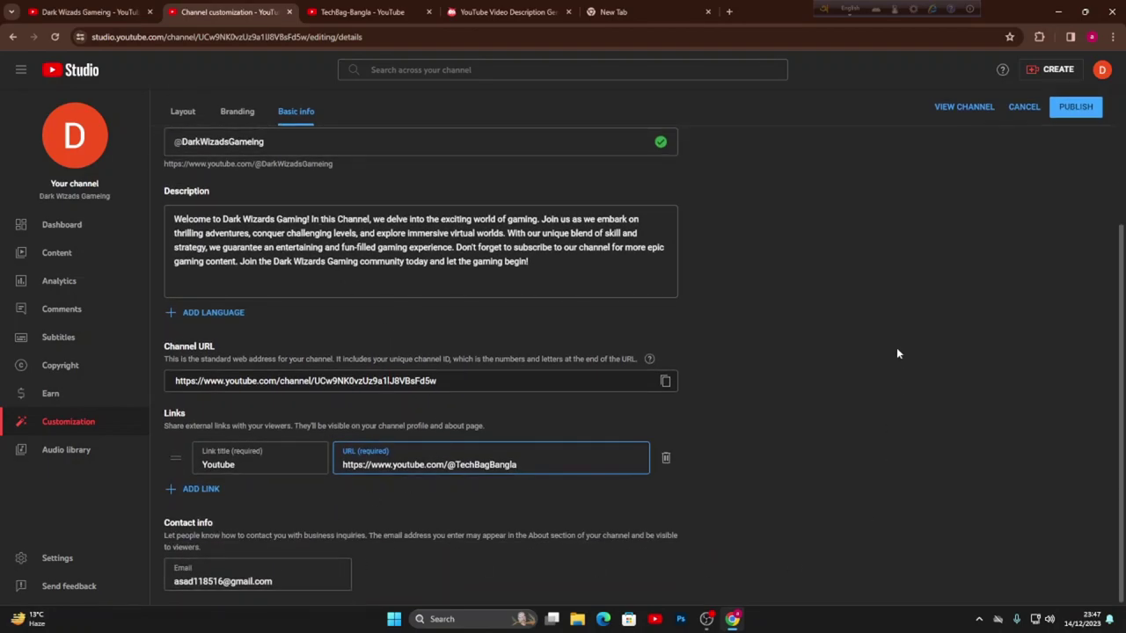
pyautogui.click(1074, 106)
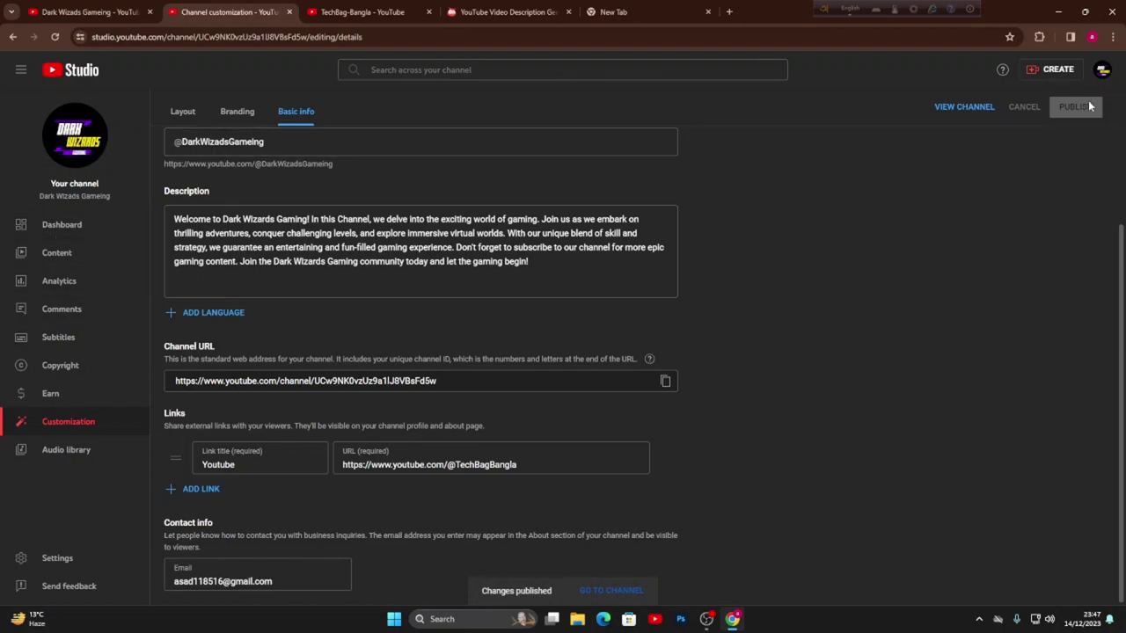
pyautogui.click(967, 107)
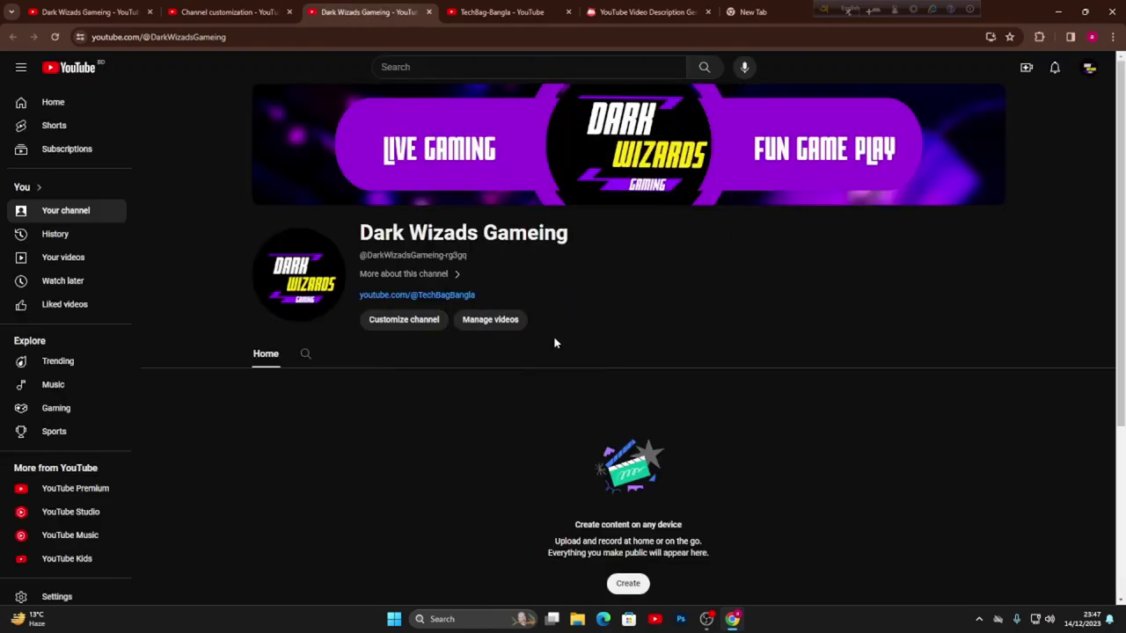
pyautogui.scroll(-2, 417, 181)
# - Reload the channel page to see the TechBagBangla link, then launch Customize channel
pyautogui.scroll(2, 475, 402)
pyautogui.click(55, 38)
pyautogui.scroll(-1, 783, 362)
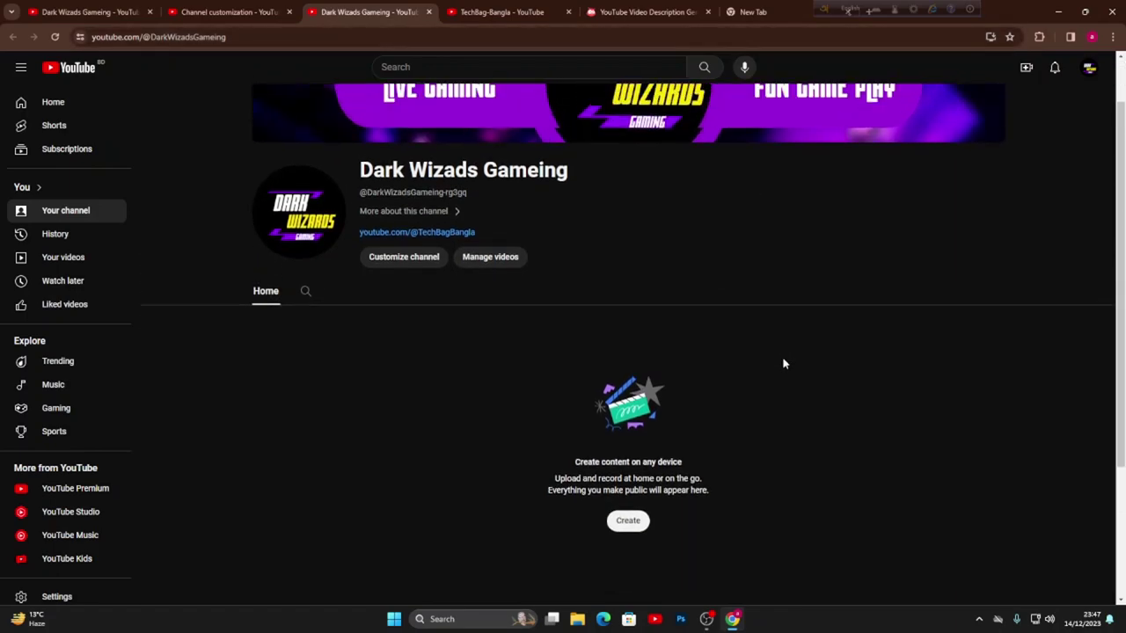
pyautogui.scroll(1, 783, 361)
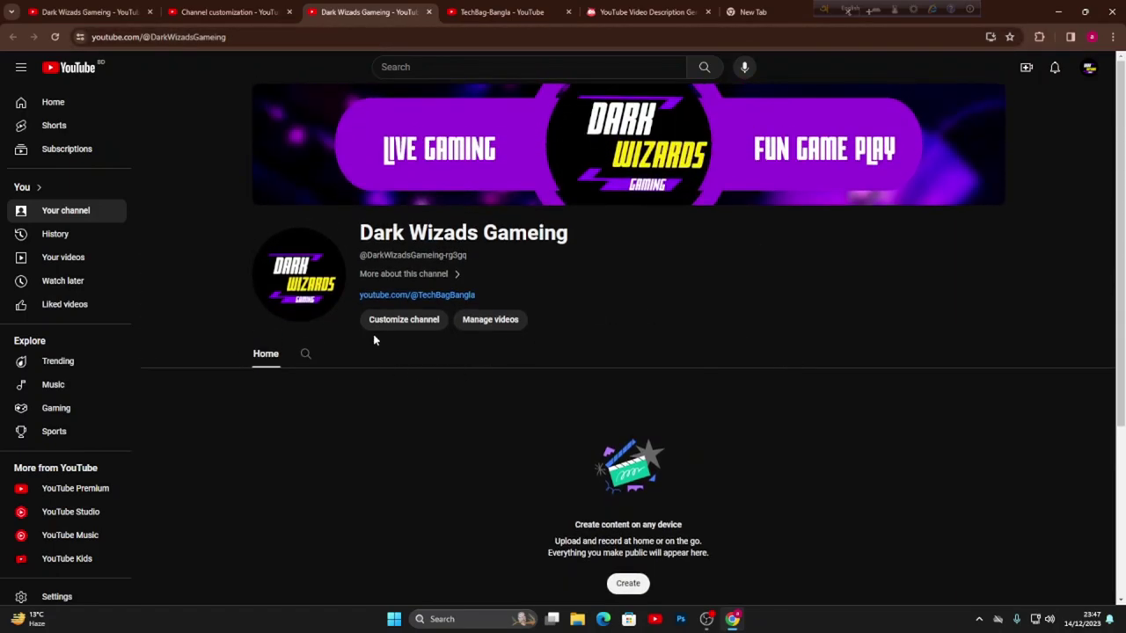
pyautogui.click(411, 321)
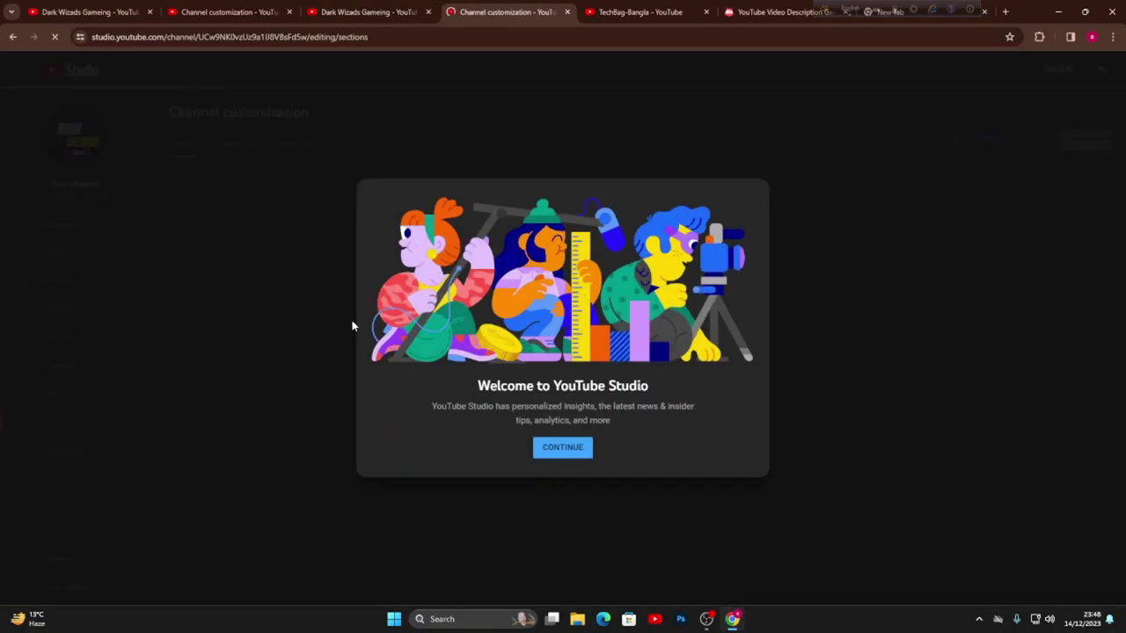
# - Dismiss the welcome message, review Branding and Basic info, then bring up Settings
pyautogui.click(568, 455)
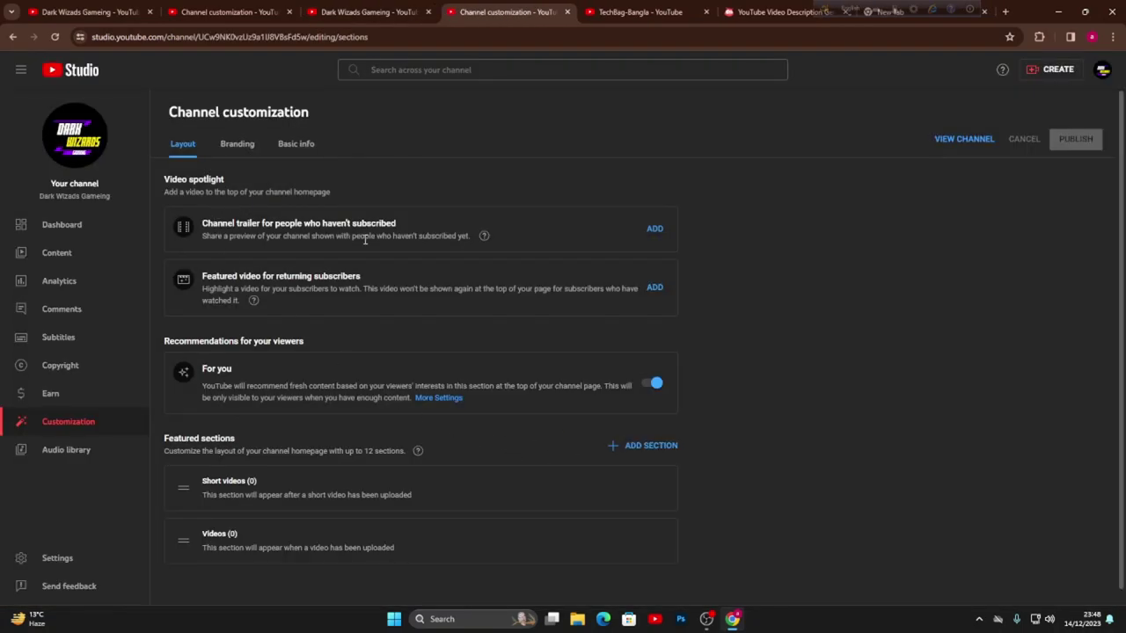
pyautogui.scroll(-1, 398, 280)
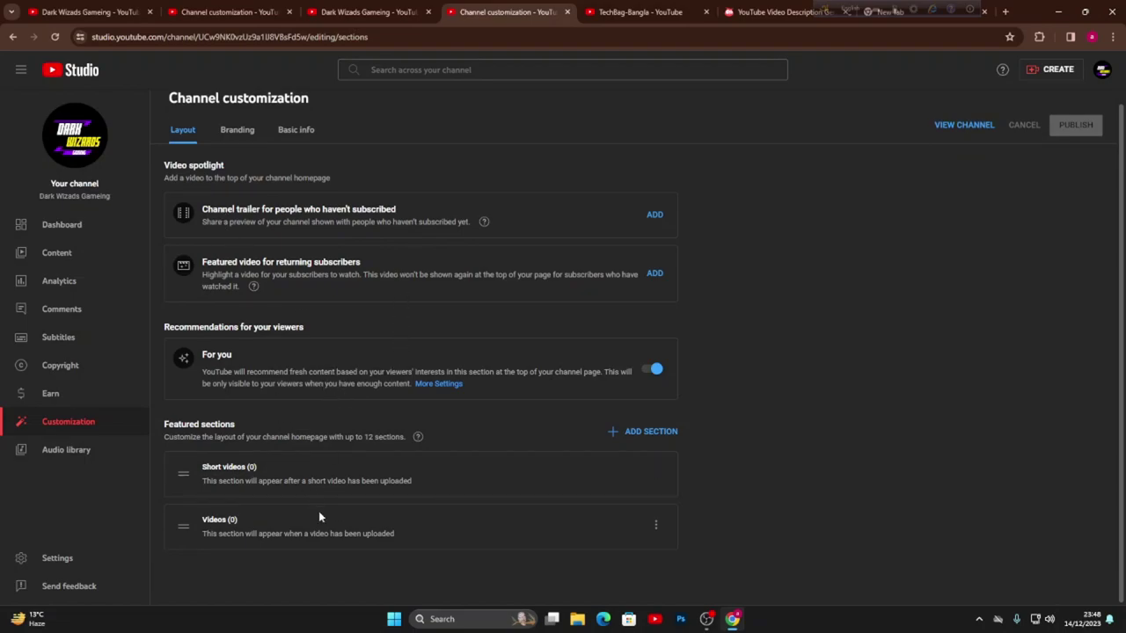
pyautogui.click(246, 136)
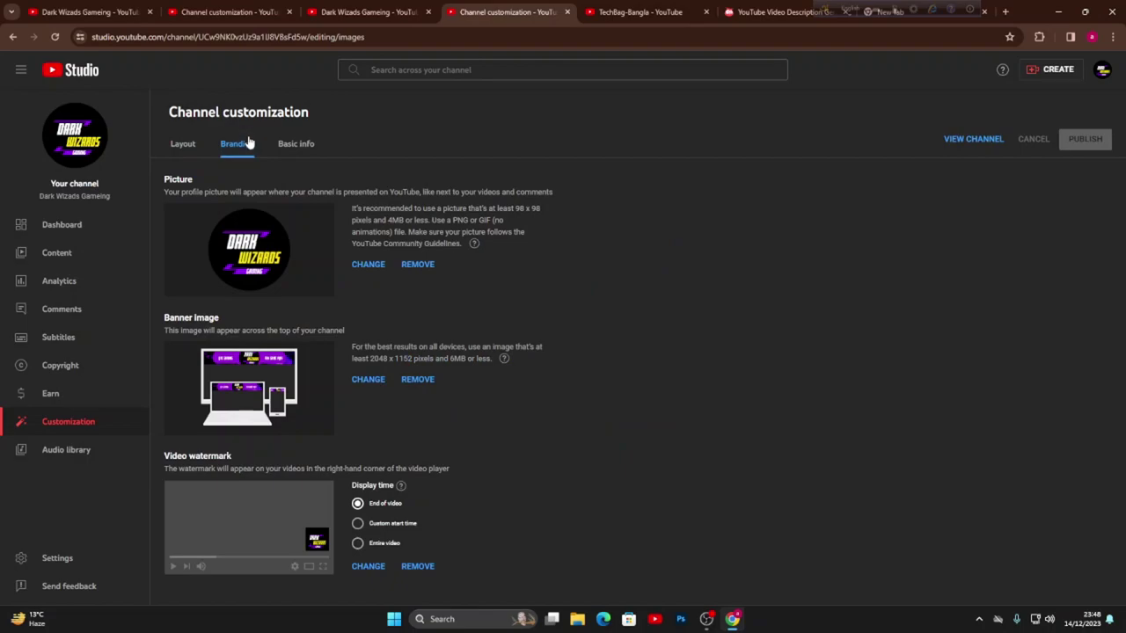
pyautogui.click(295, 154)
pyautogui.scroll(-2, 475, 330)
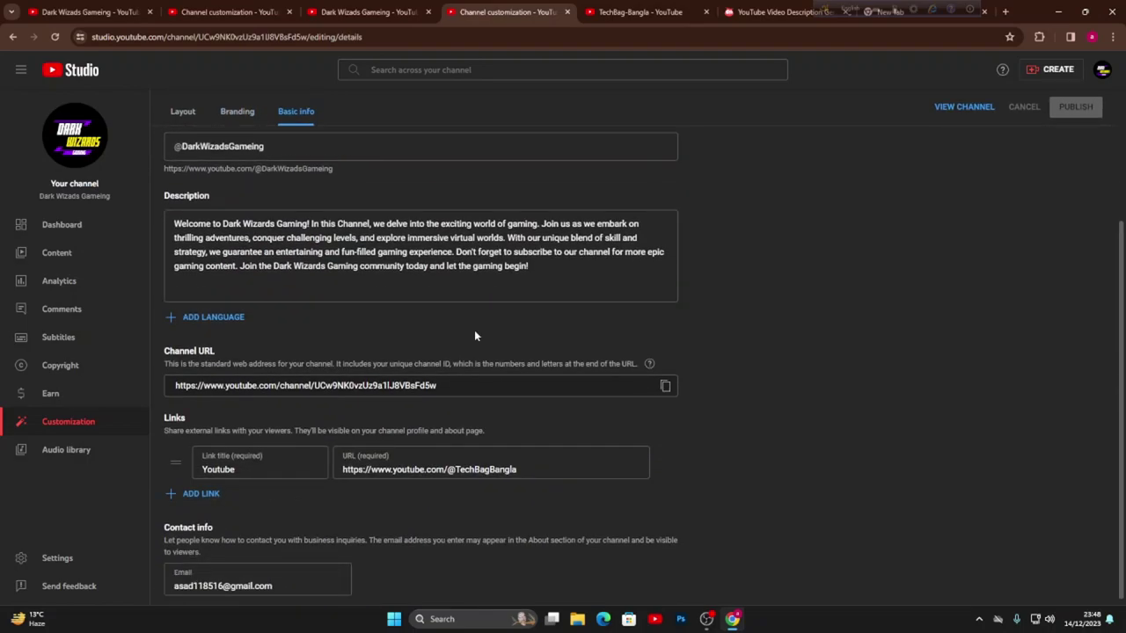
pyautogui.click(52, 563)
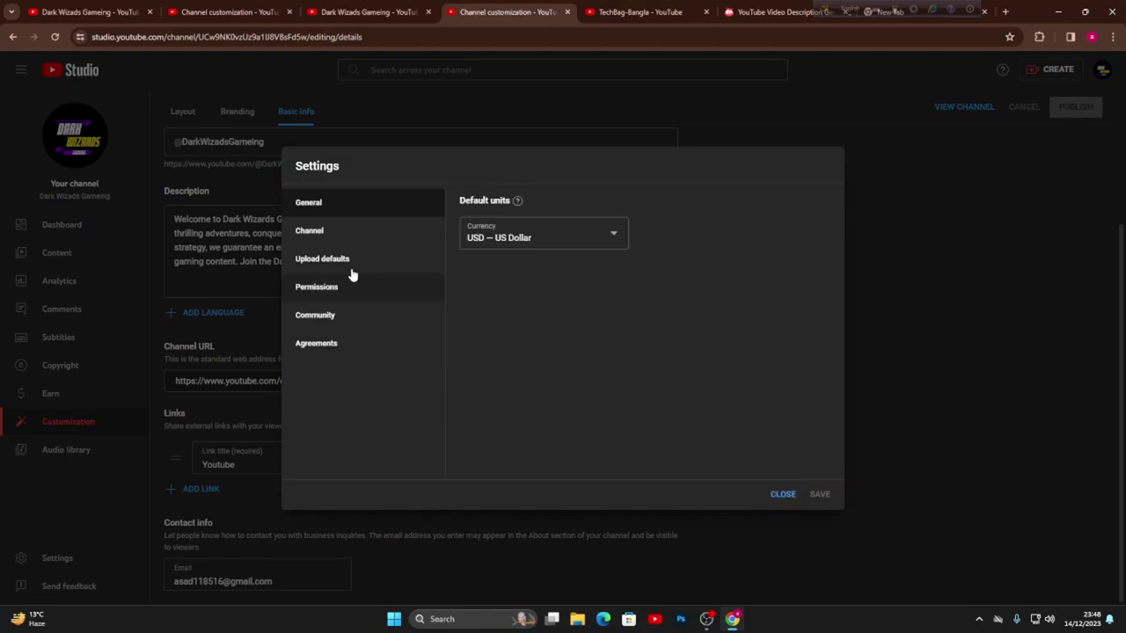
# - Set the channel's country of residence to Bangladesh
pyautogui.click(341, 230)
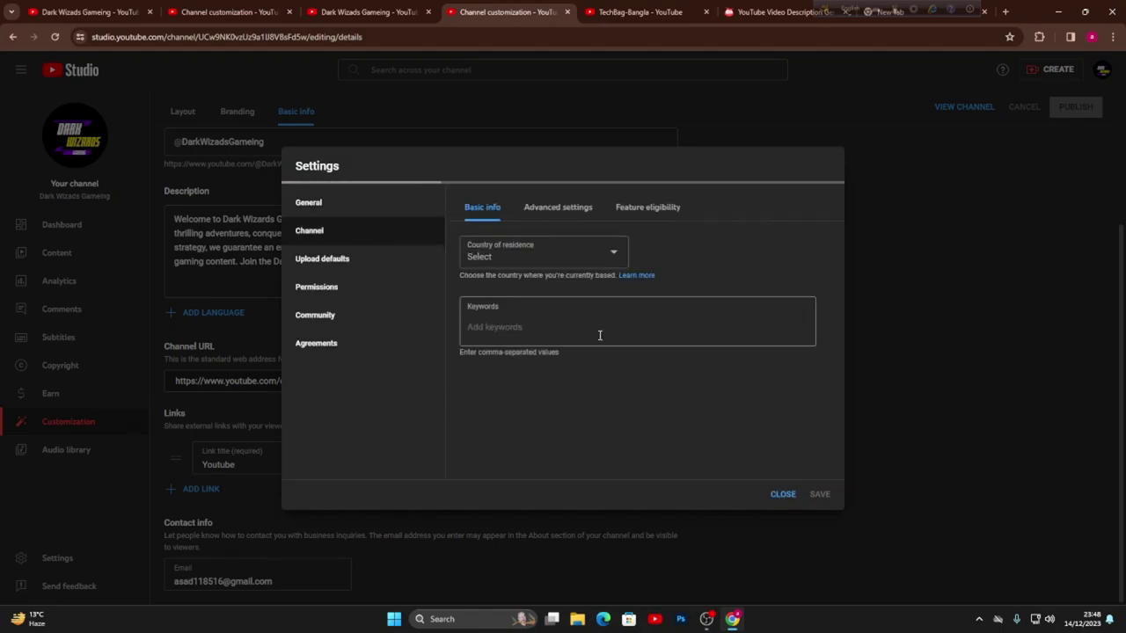
pyautogui.click(538, 257)
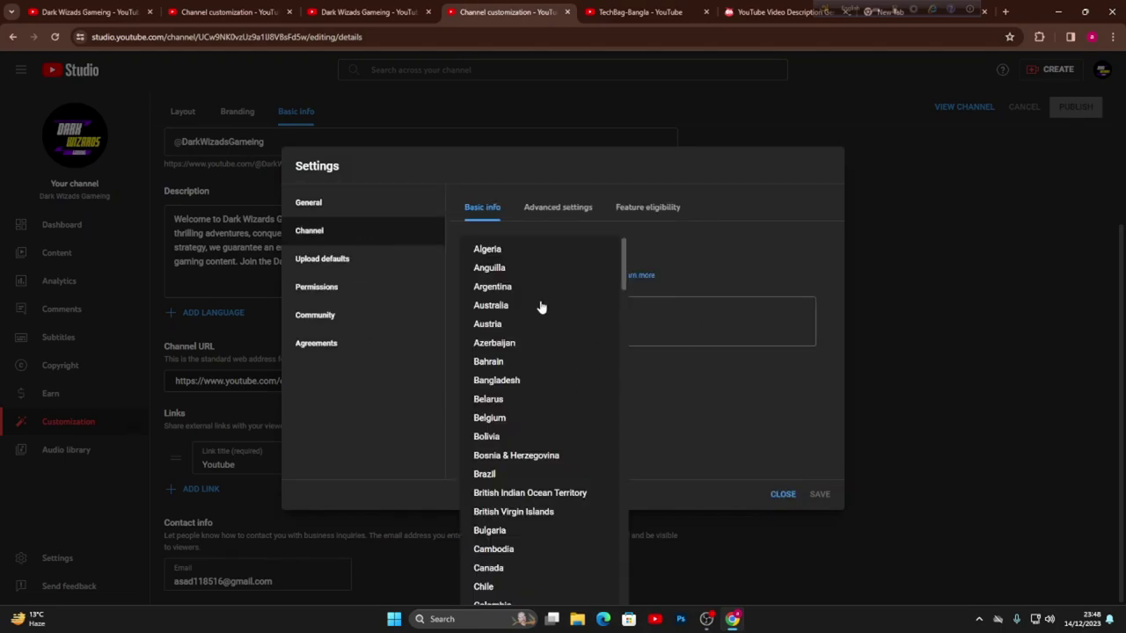
pyautogui.click(524, 379)
# - Add keywords valorant, gaming, Dark wizards Gameing and Fun gaming vedio, removing mistyped ones
pyautogui.click(567, 306)
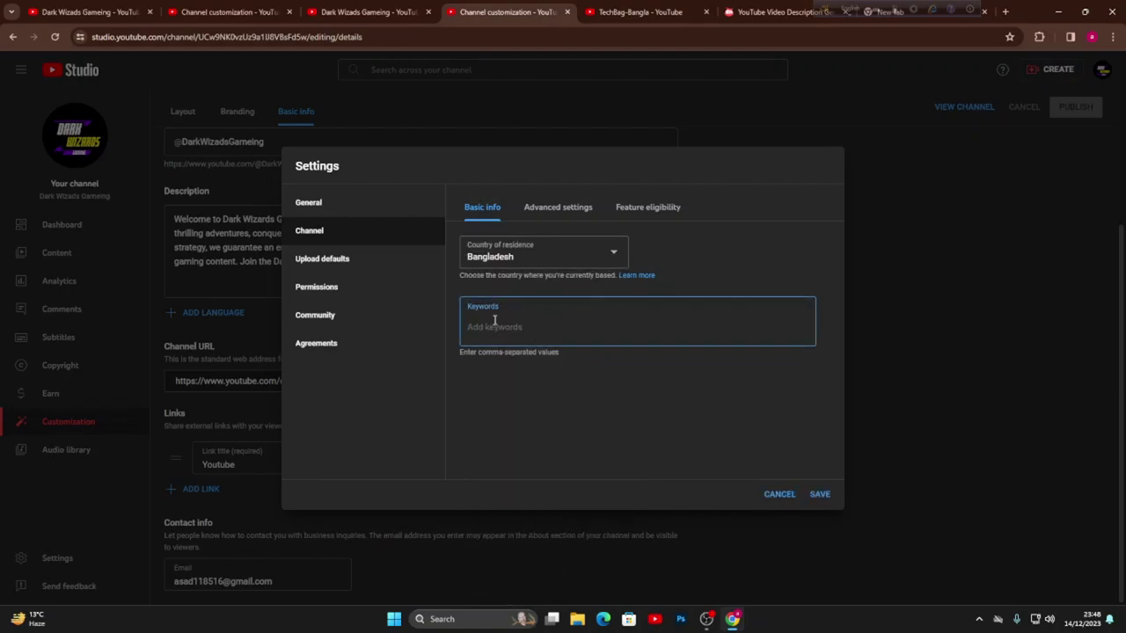
pyautogui.write('valorant,ga')
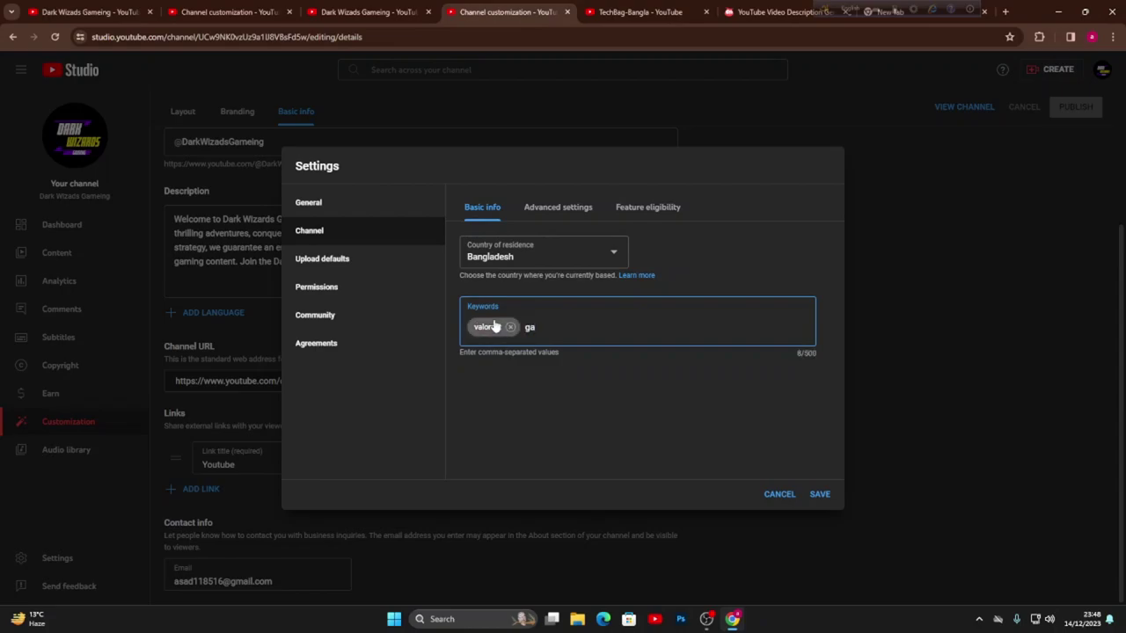
pyautogui.write('ming,')
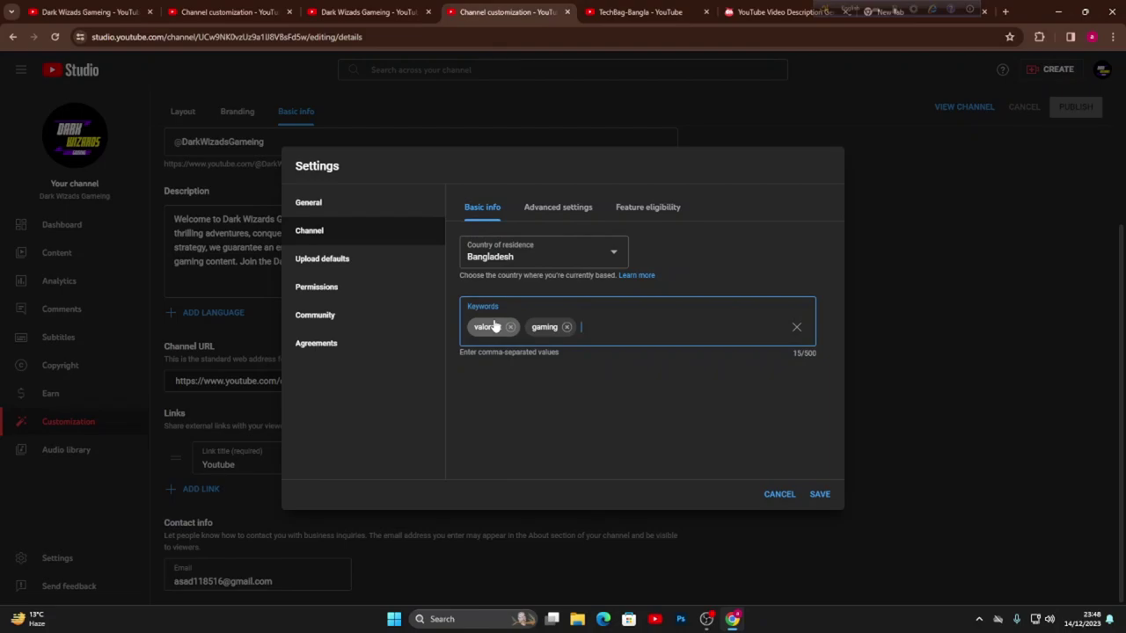
pyautogui.write('Dark Wizards Game, ing')
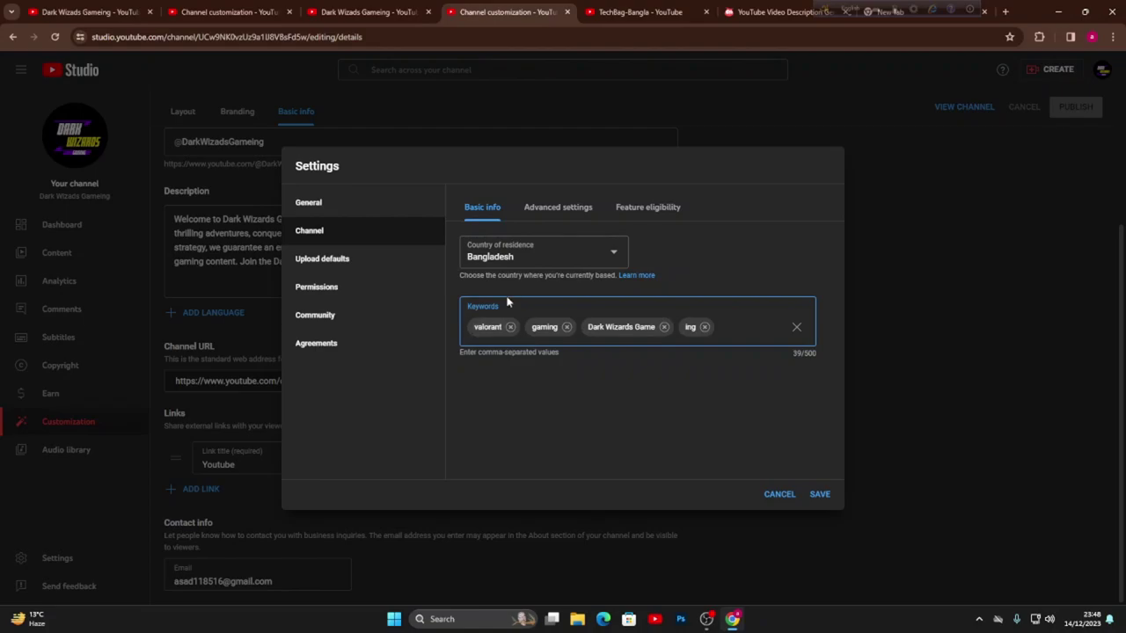
pyautogui.click(704, 326)
pyautogui.click(664, 326)
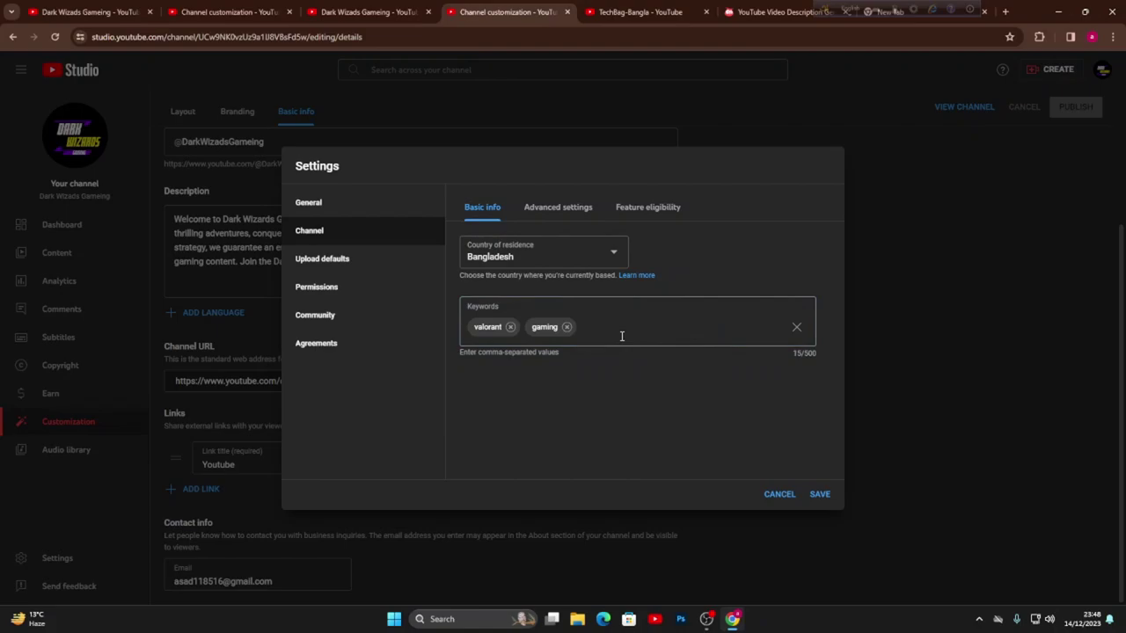
pyautogui.click(633, 325)
pyautogui.write('Dark wizards Gameing, F')
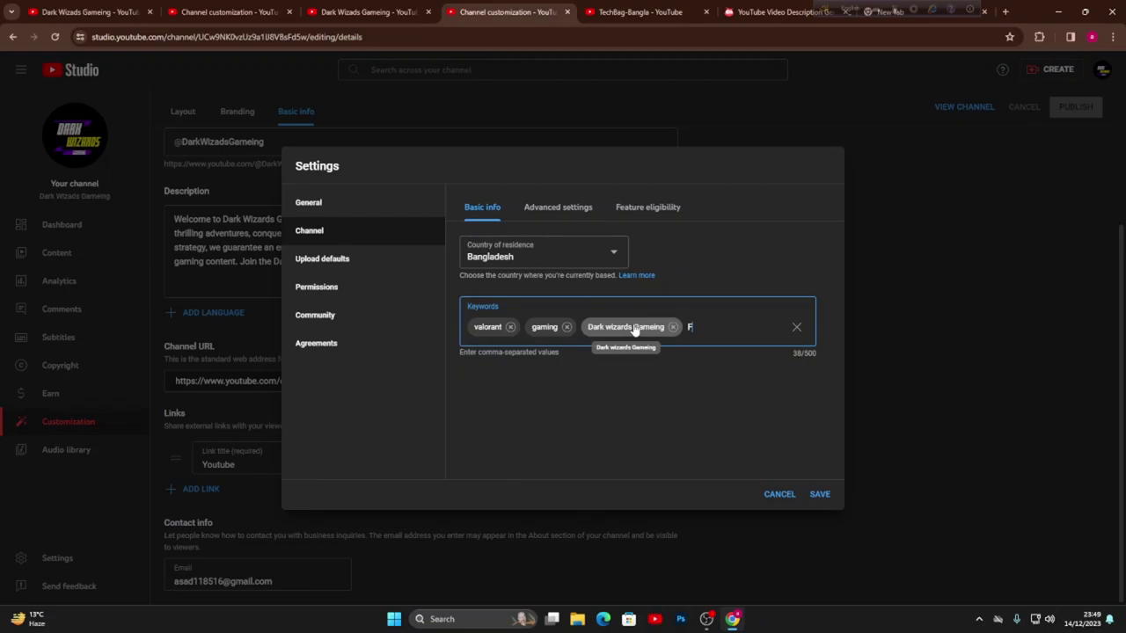
pyautogui.write('ming vedio')
pyautogui.press('Return')
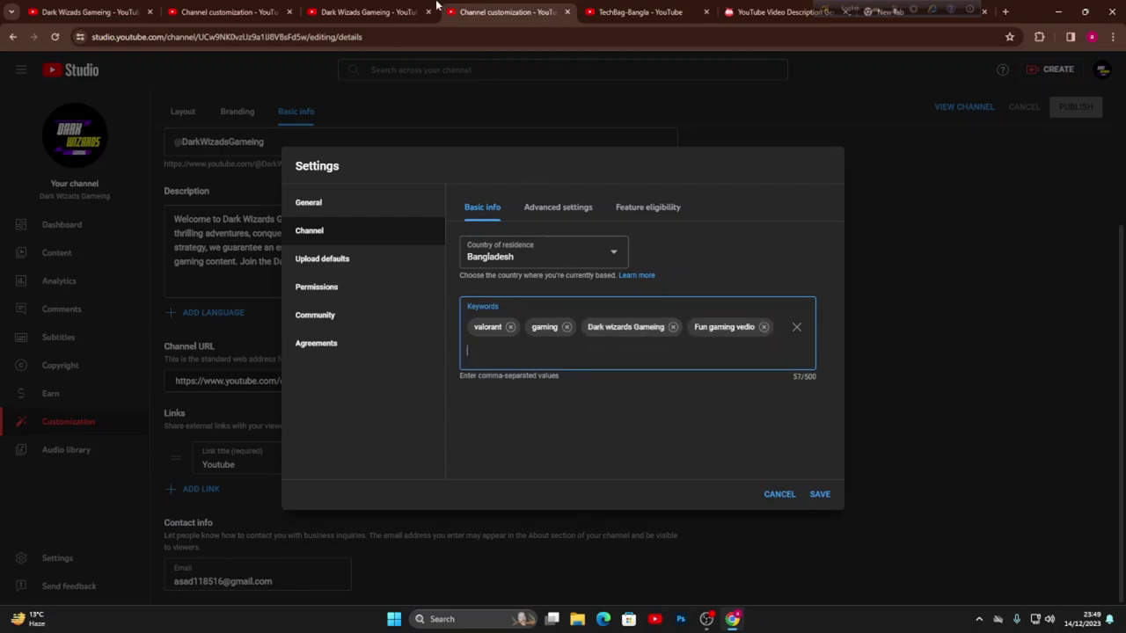
pyautogui.click(748, 12)
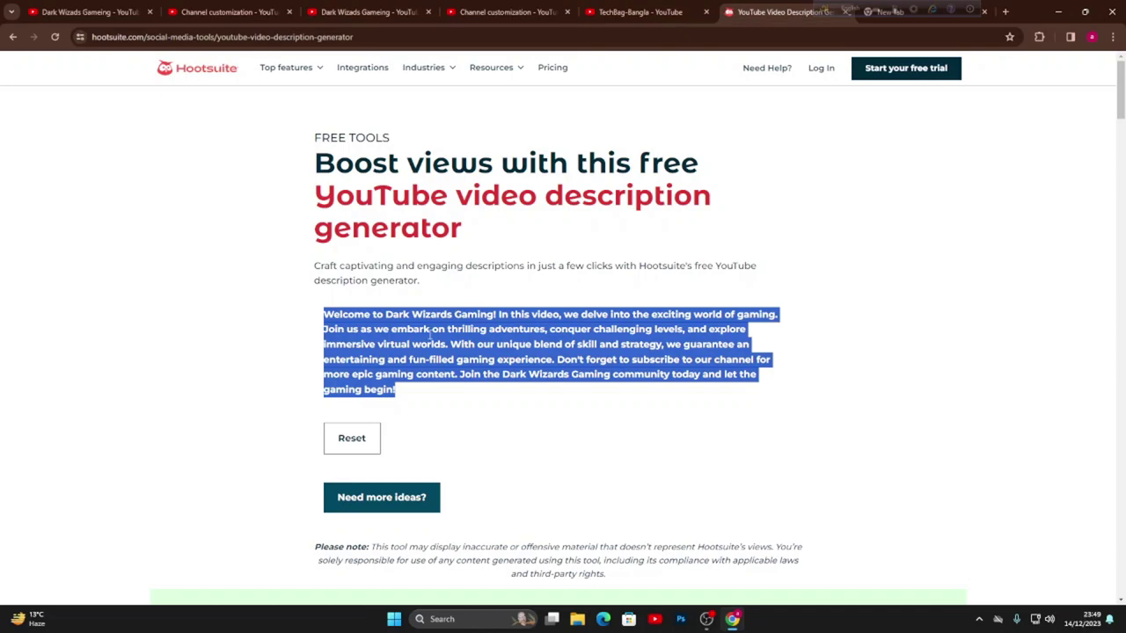
# - Run a new Google search for 'GAming channel keyword' and browse the results
pyautogui.click(13, 38)
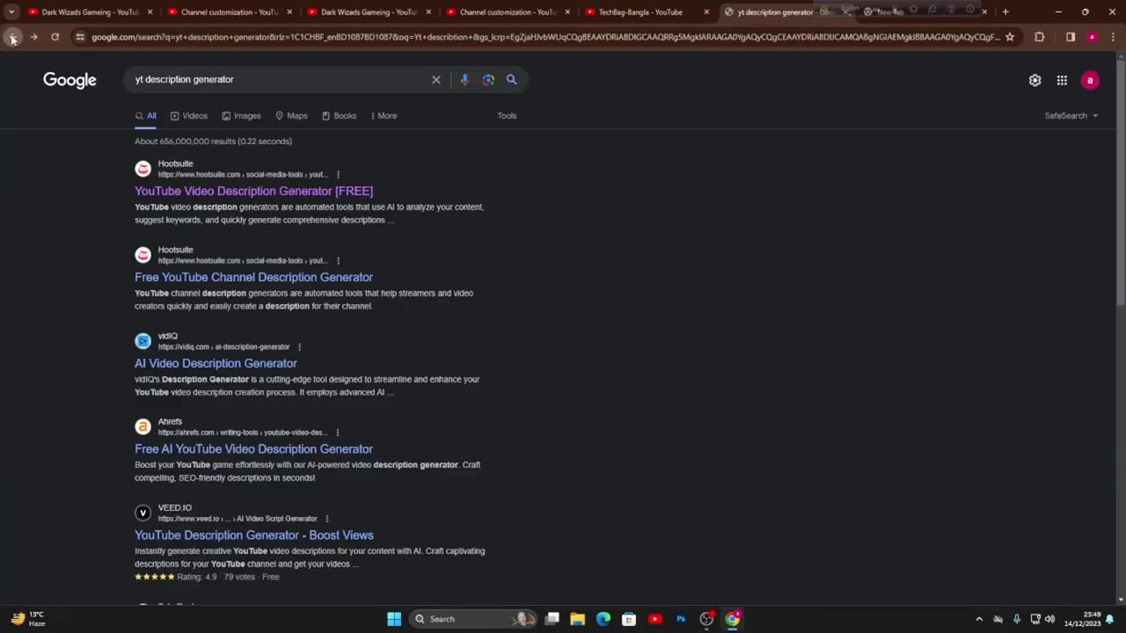
pyautogui.moveTo(242, 79); pyautogui.dragTo(18, 80)
pyautogui.press('BackSpace')
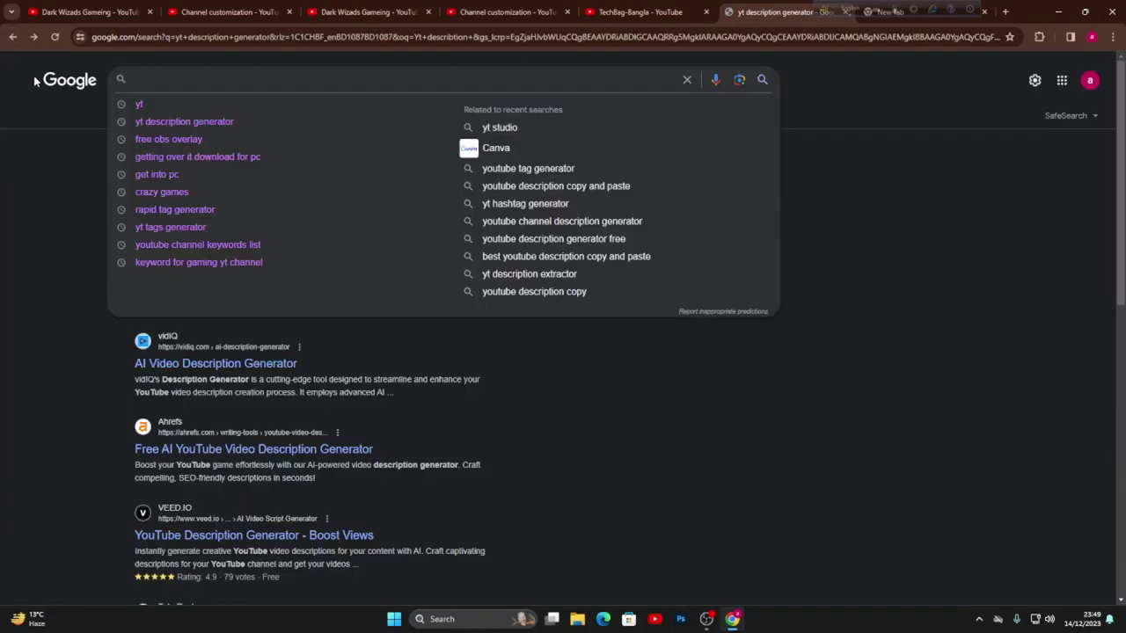
pyautogui.write('GAmi')
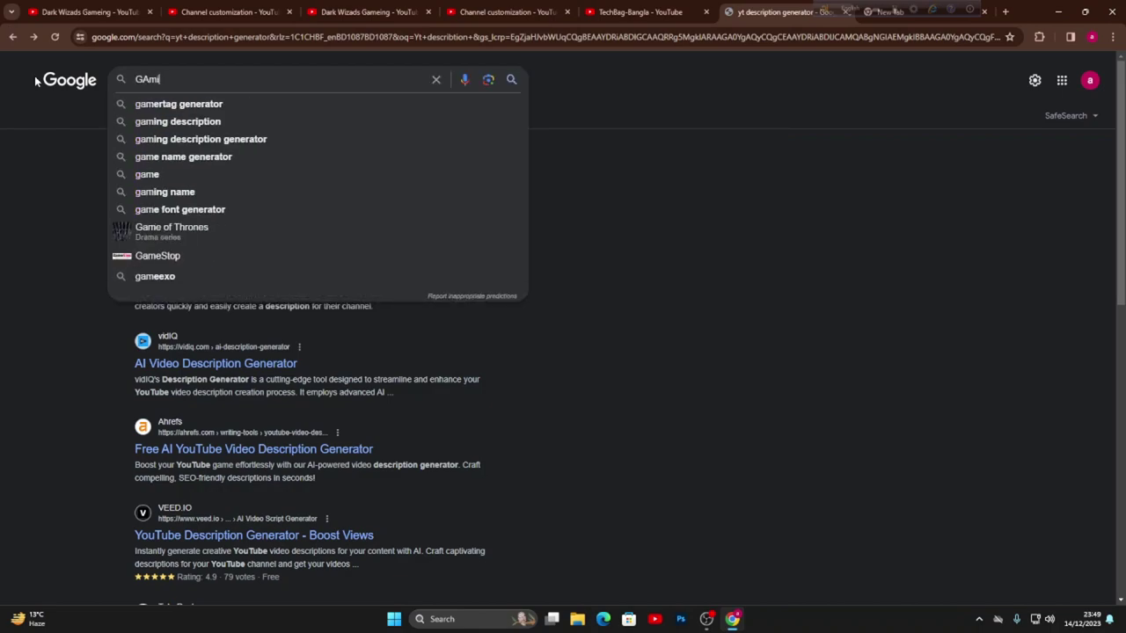
pyautogui.write('ng cha')
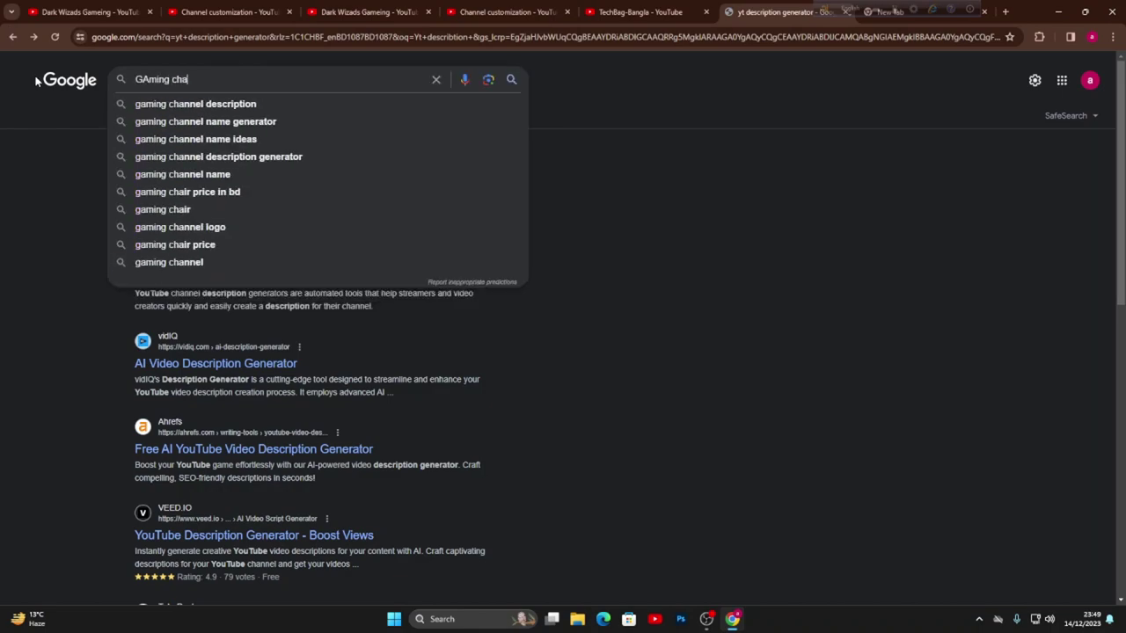
pyautogui.write('nnel k')
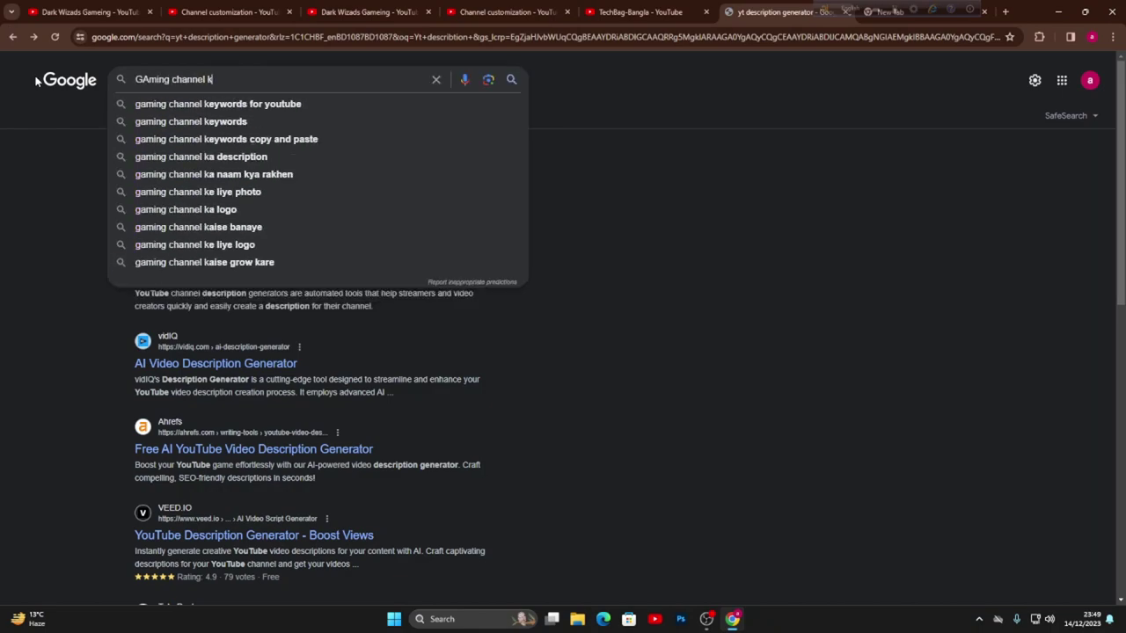
pyautogui.write('eyword')
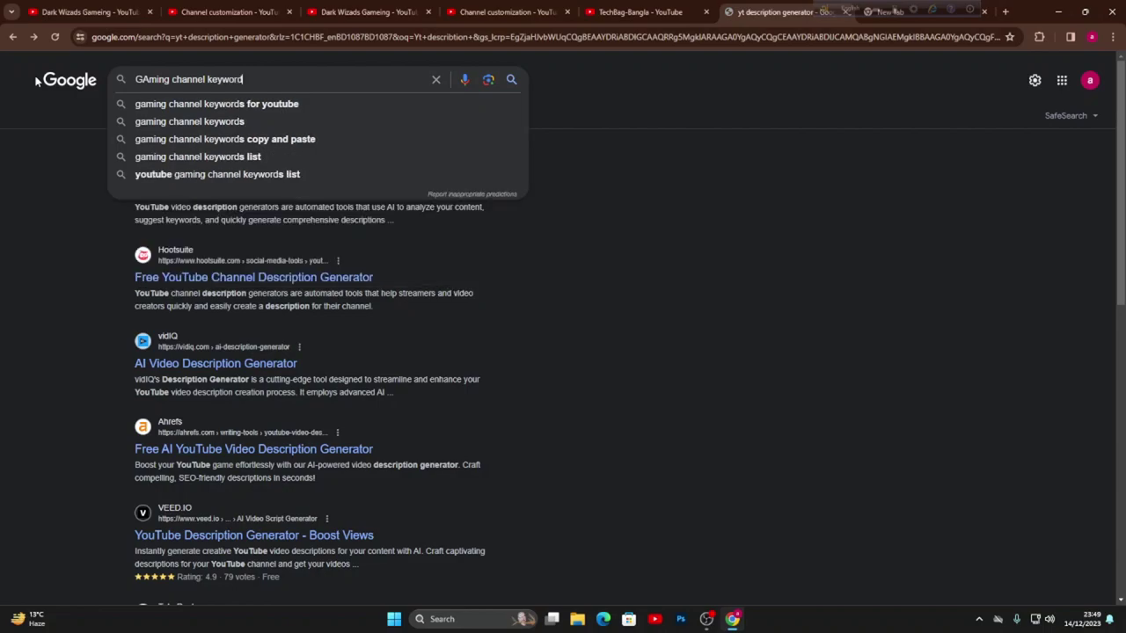
pyautogui.press('Return')
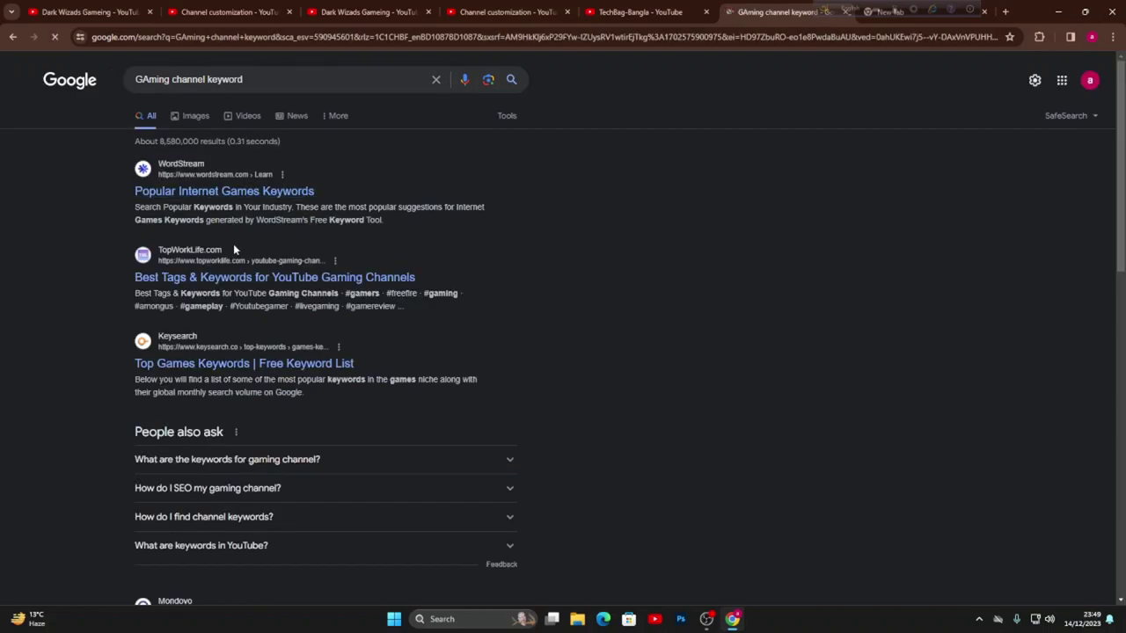
pyautogui.scroll(-1, 251, 247)
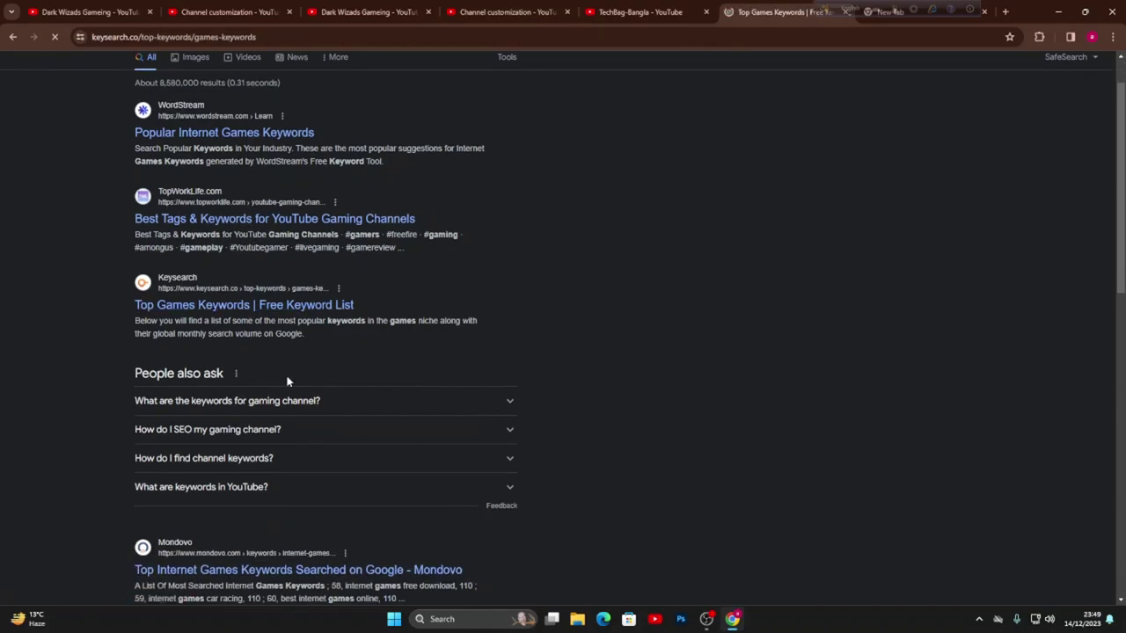
pyautogui.scroll(-3, 475, 425)
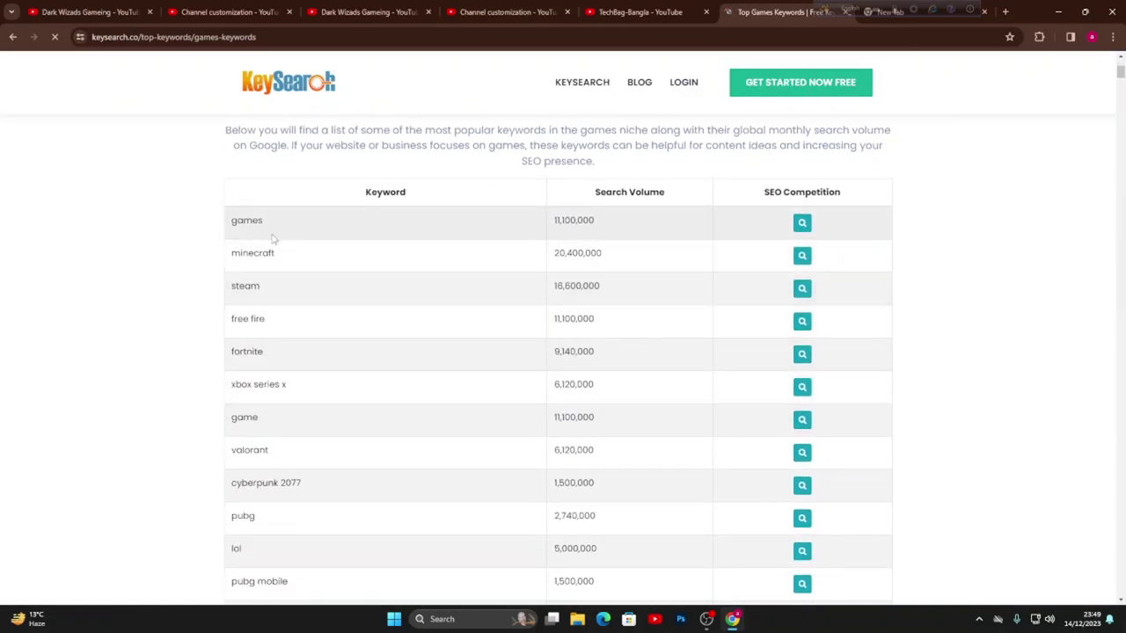
# - Copy 'games' from the Keysearch table into the channel keywords
pyautogui.scroll(-1, 308, 299)
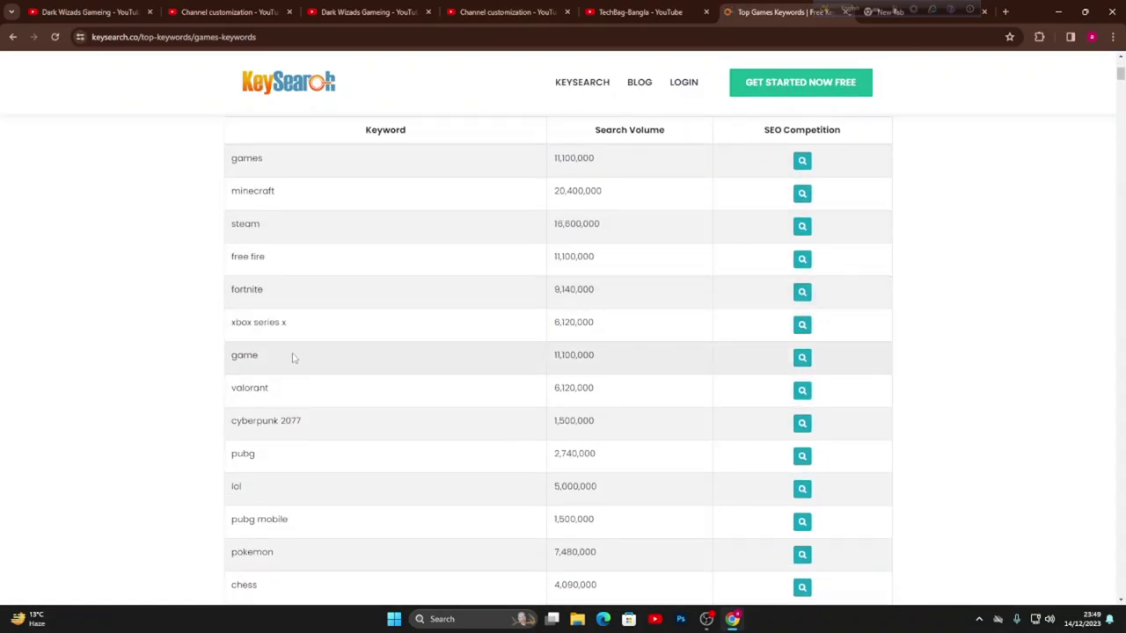
pyautogui.scroll(-2, 294, 357)
pyautogui.scroll(1, 297, 356)
pyautogui.scroll(3, 297, 356)
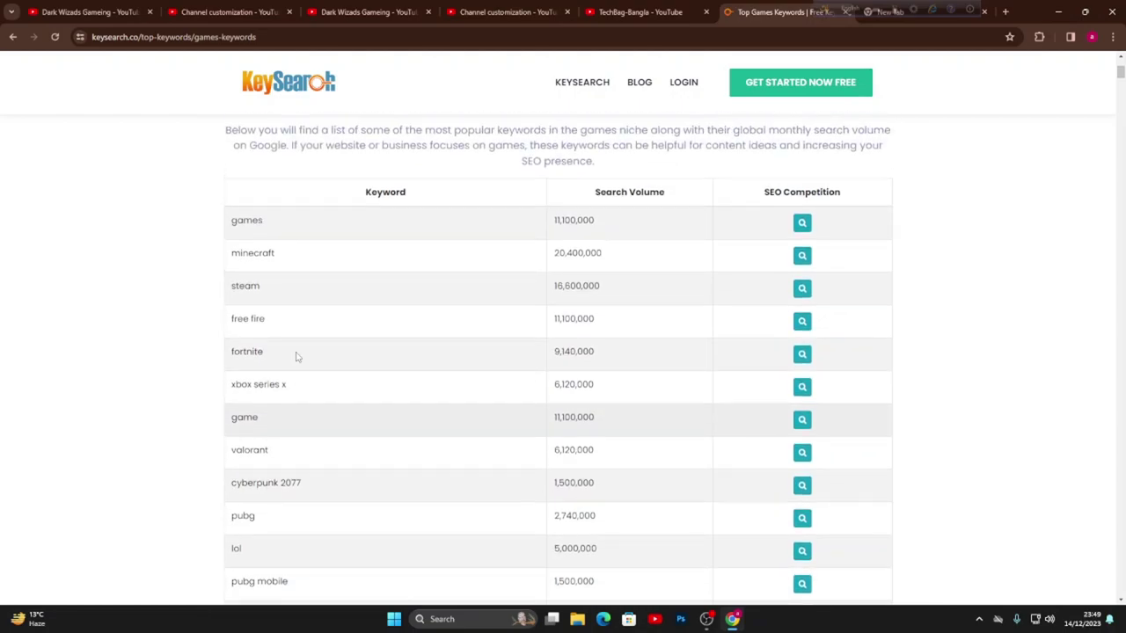
pyautogui.moveTo(283, 226); pyautogui.dragTo(212, 219)
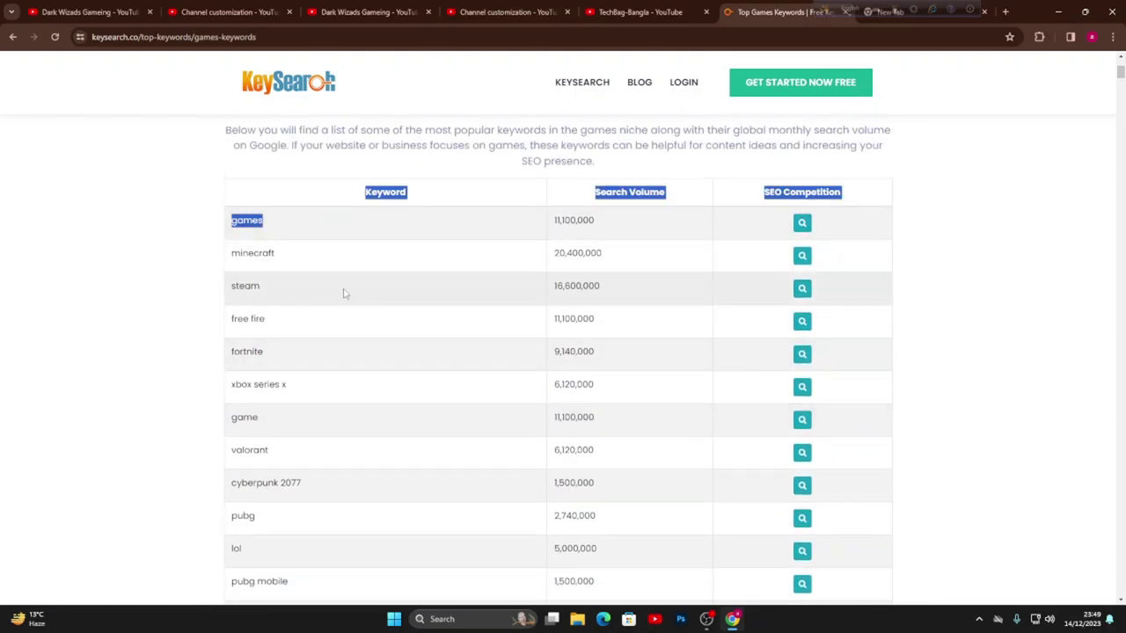
pyautogui.moveTo(296, 234); pyautogui.dragTo(234, 222)
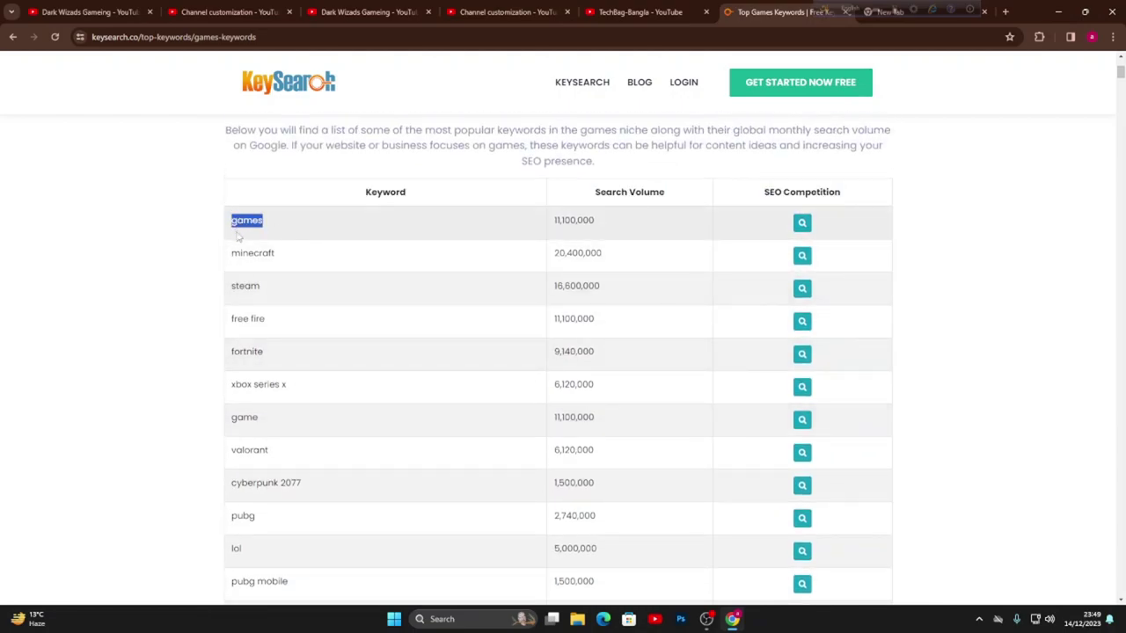
pyautogui.click(368, 11)
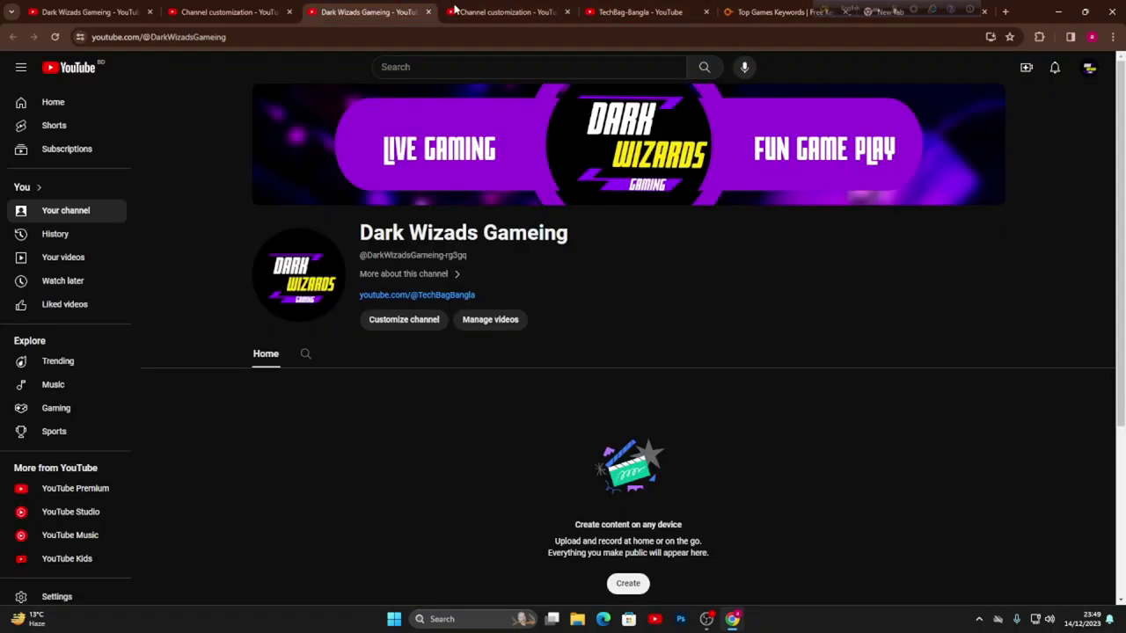
pyautogui.click(642, 11)
pyautogui.click(396, 9)
pyautogui.click(508, 12)
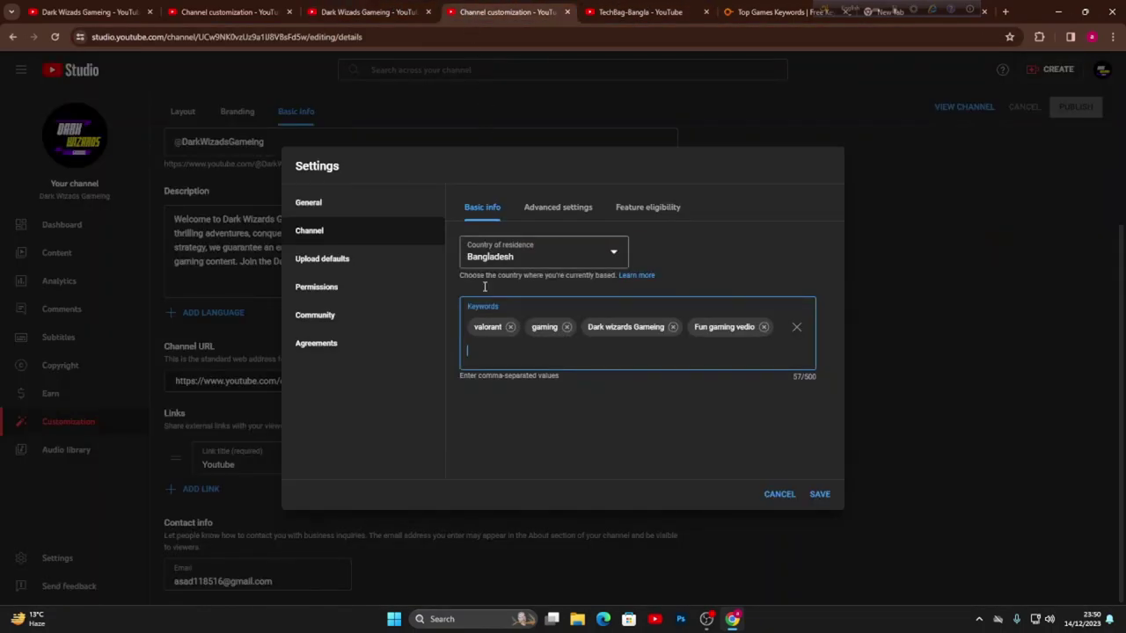
pyautogui.write('games')
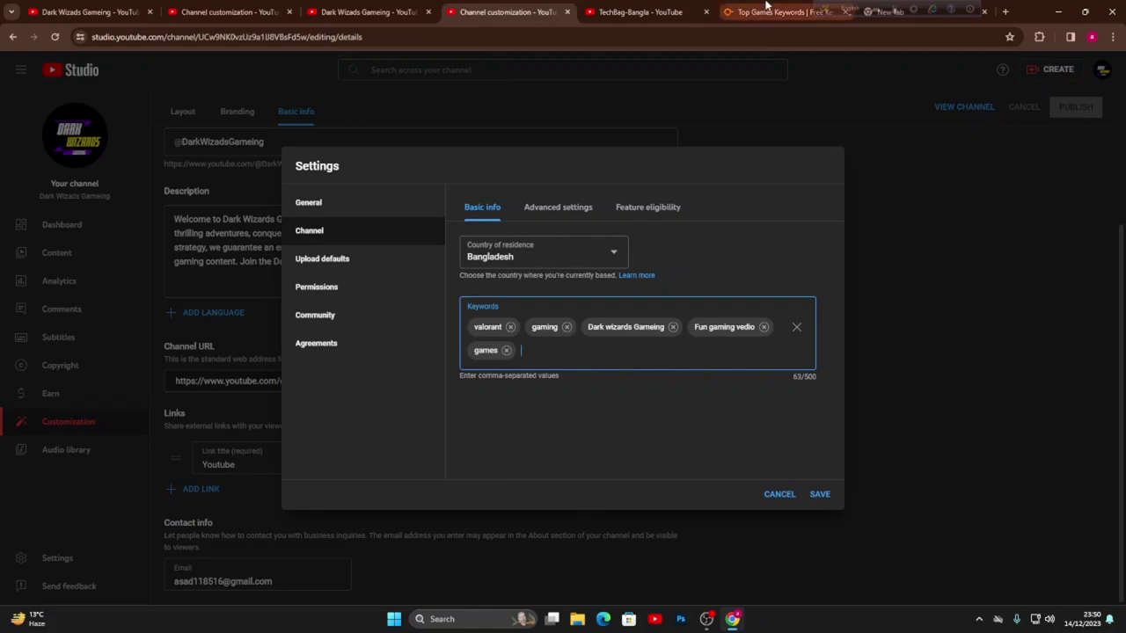
# - Copy 'minecraft' and 'steam' from the keyword table into the channel keywords
pyautogui.click(781, 11)
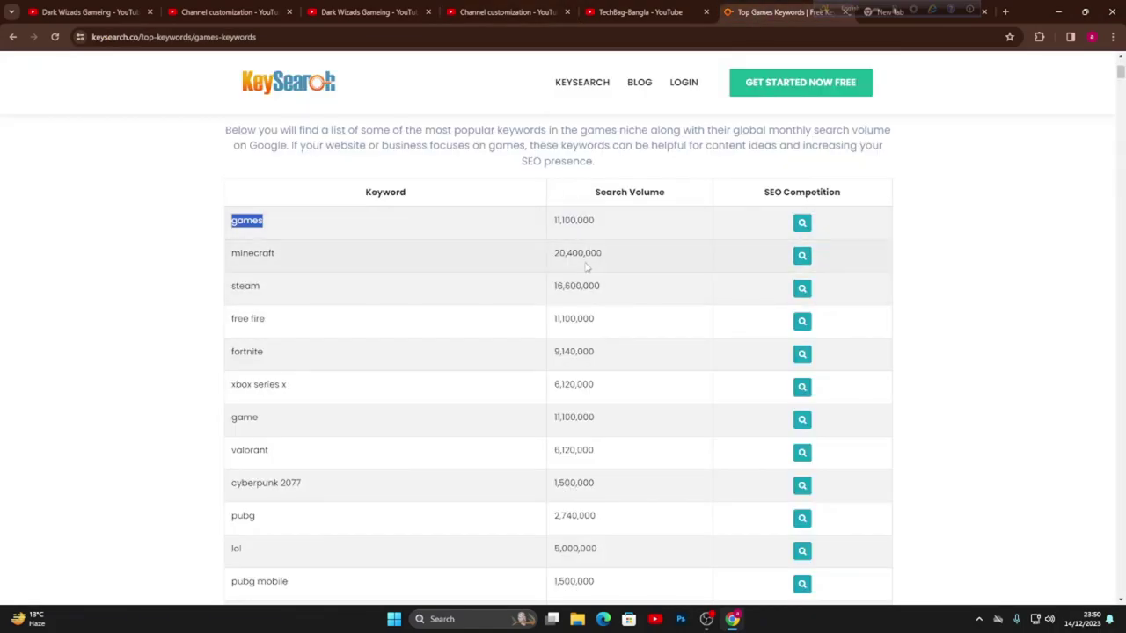
pyautogui.moveTo(287, 260); pyautogui.dragTo(231, 268)
pyautogui.hotkey('ctrl', 'c')
pyautogui.click(510, 11)
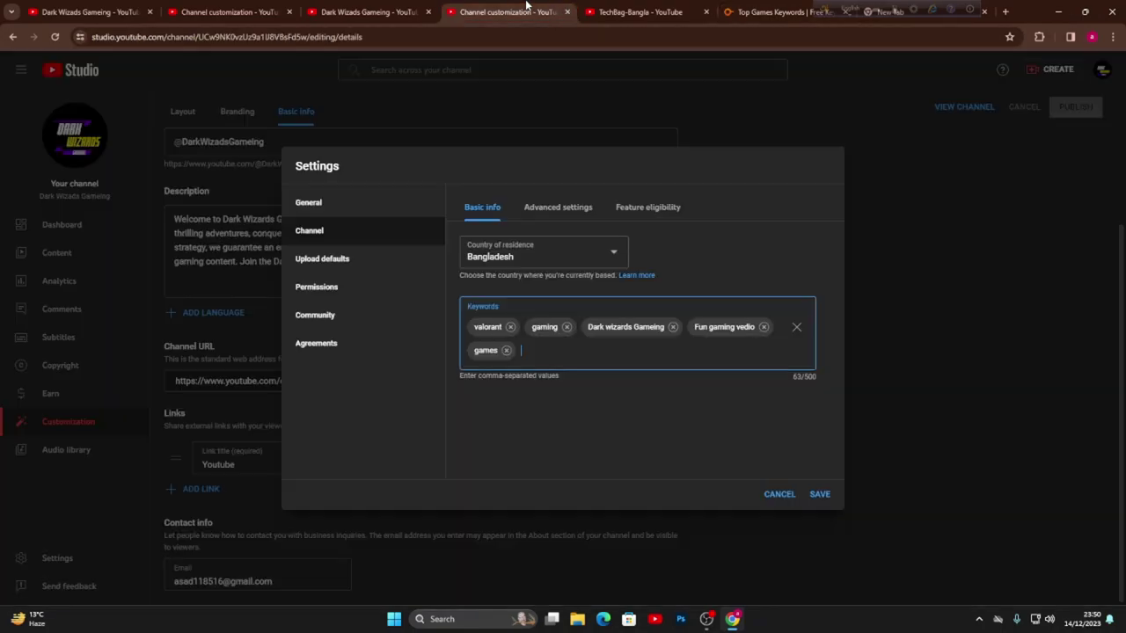
pyautogui.hotkey('ctrl', 'v')
pyautogui.press('Return')
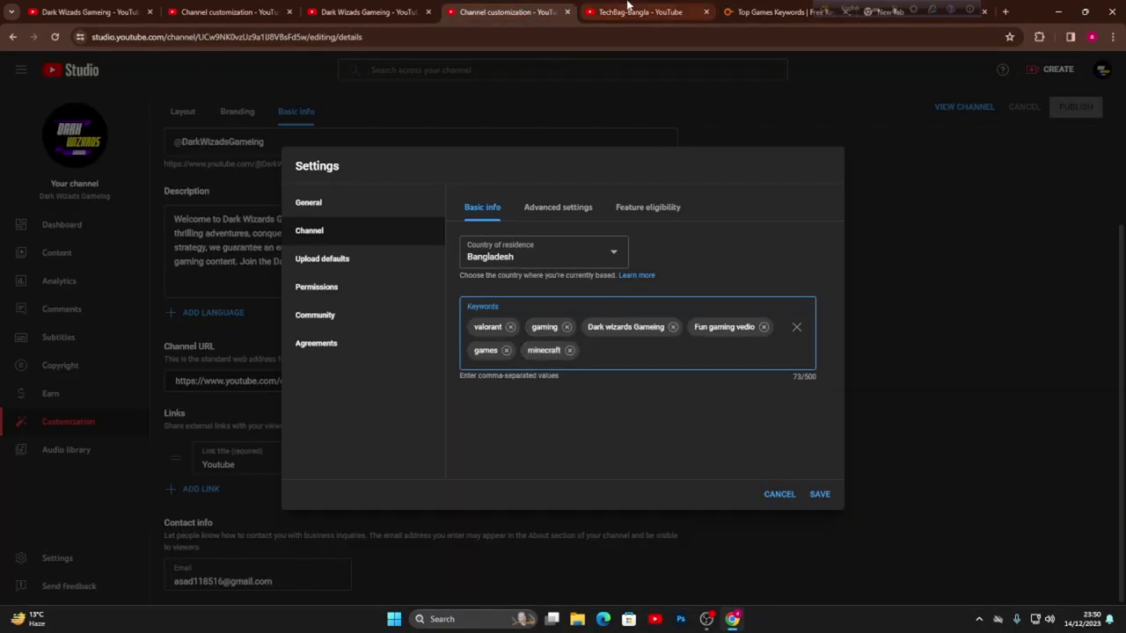
pyautogui.click(758, 12)
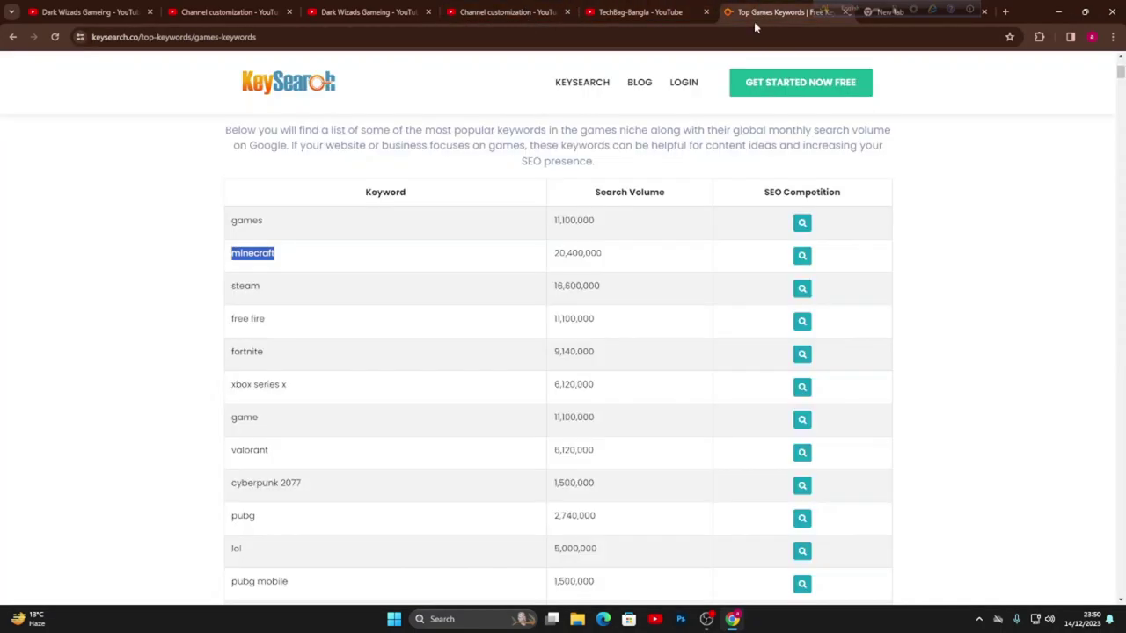
pyautogui.click(278, 365)
pyautogui.moveTo(274, 328); pyautogui.dragTo(233, 288)
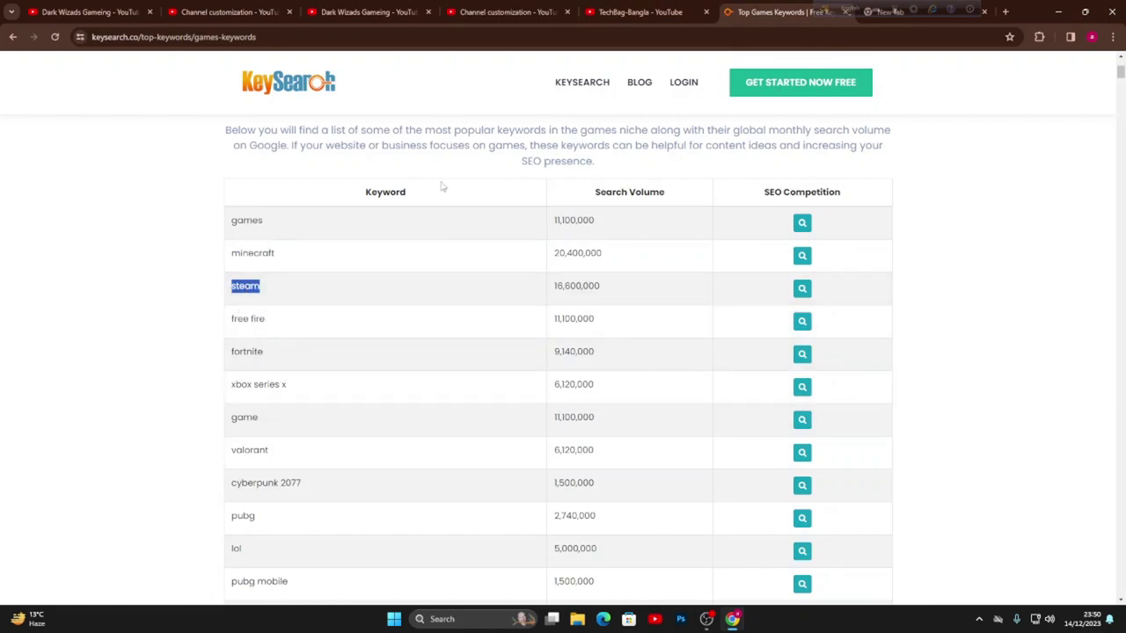
pyautogui.click(497, 12)
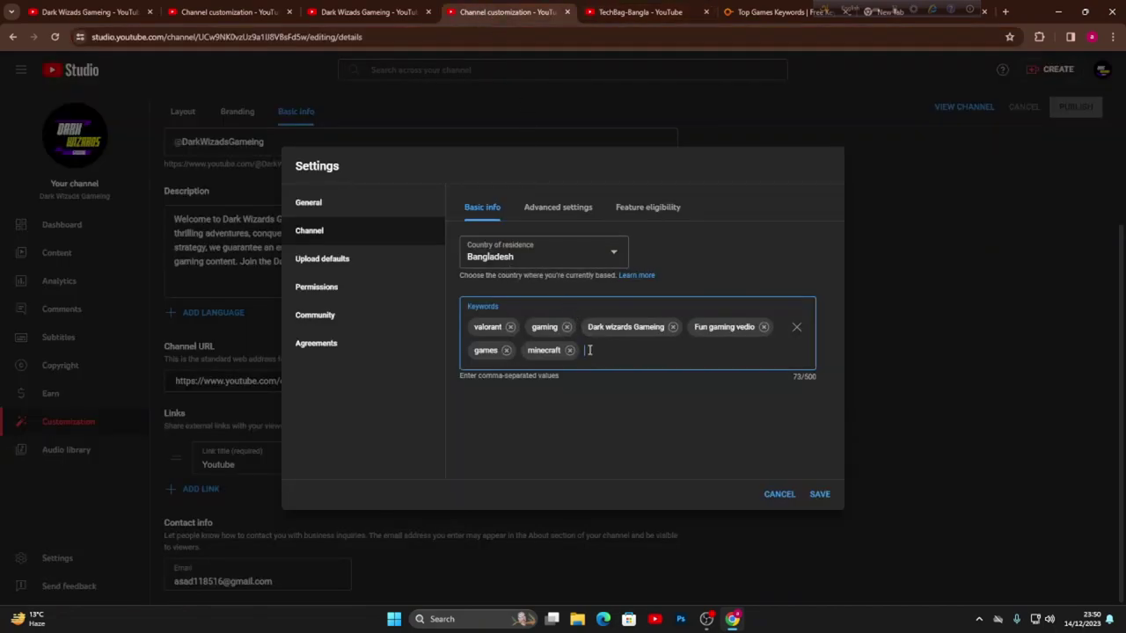
# - Add 'game' and 'lol' from the keyword list and save the channel settings
pyautogui.click(781, 11)
pyautogui.moveTo(267, 321); pyautogui.dragTo(203, 305)
pyautogui.scroll(-2, 376, 388)
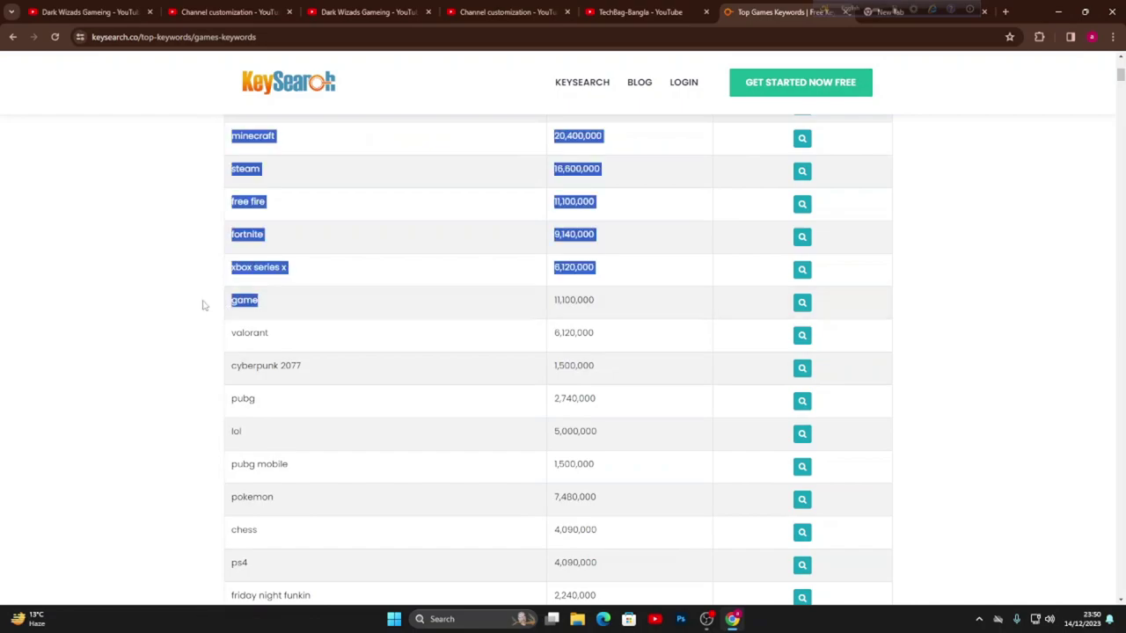
pyautogui.moveTo(283, 307); pyautogui.dragTo(234, 303)
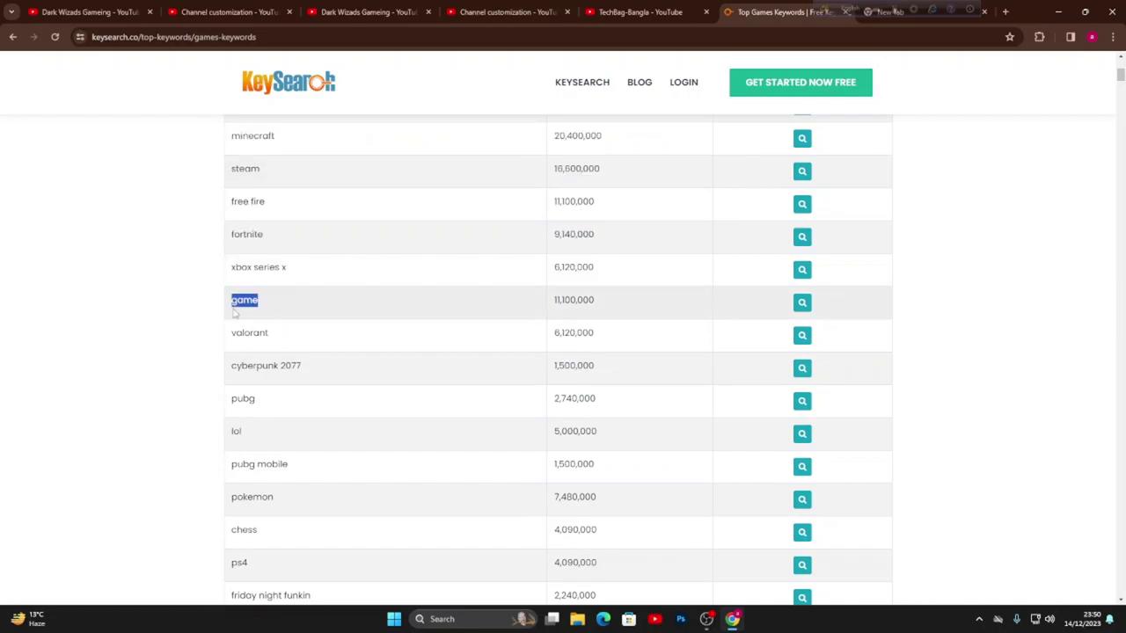
pyautogui.click(479, 12)
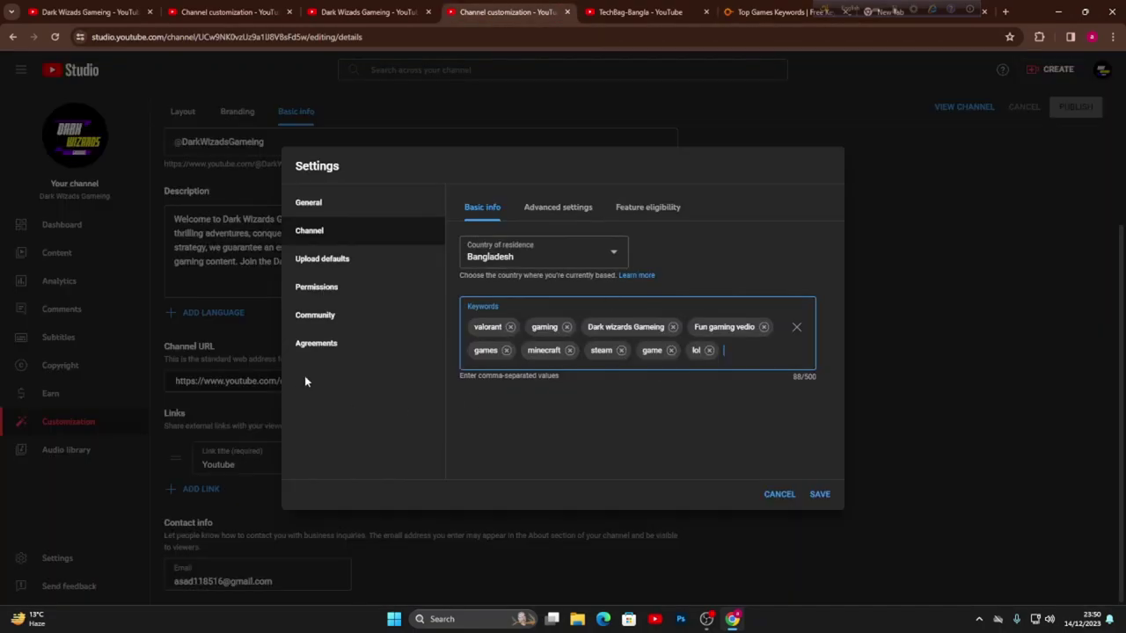
pyautogui.click(821, 494)
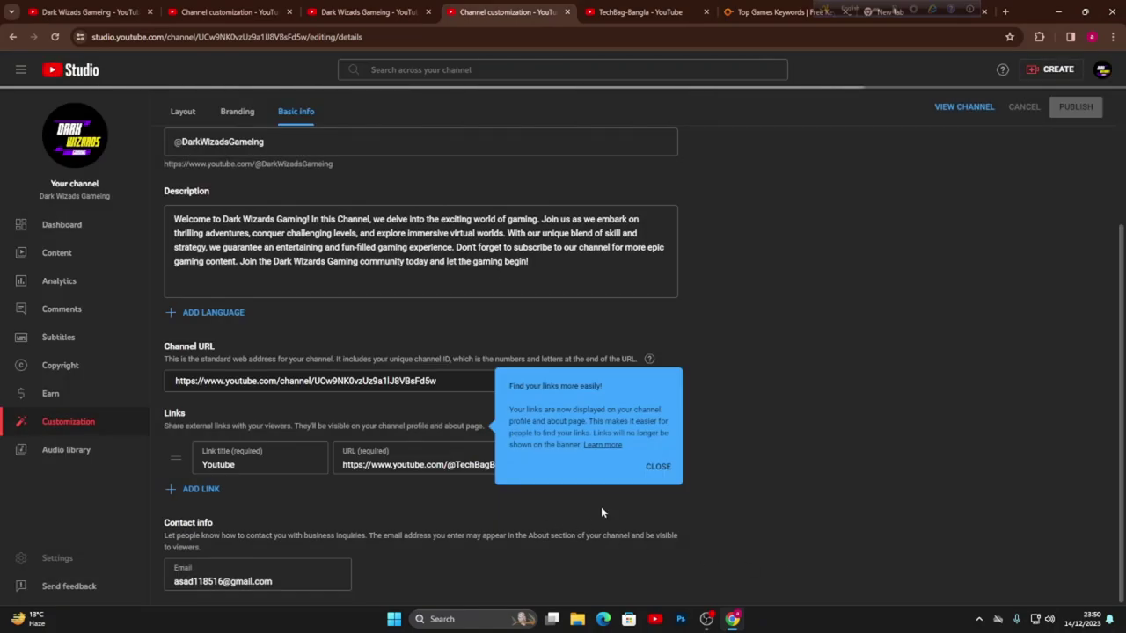
pyautogui.click(71, 553)
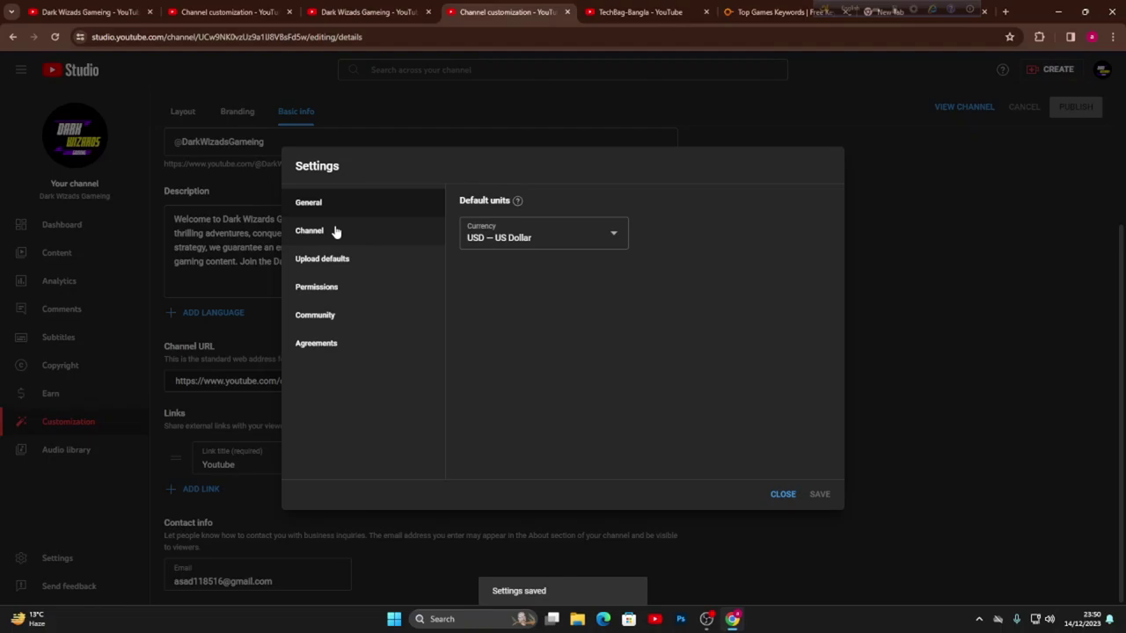
# - Keep US Dollar as the channel's currency
pyautogui.click(516, 239)
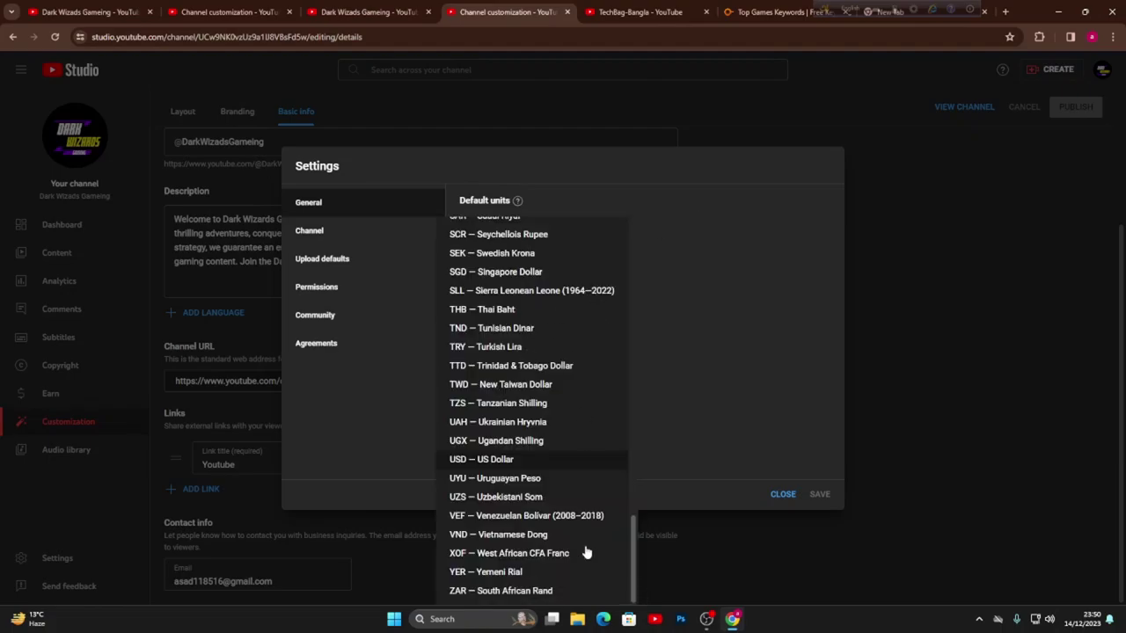
pyautogui.click(547, 461)
pyautogui.click(317, 234)
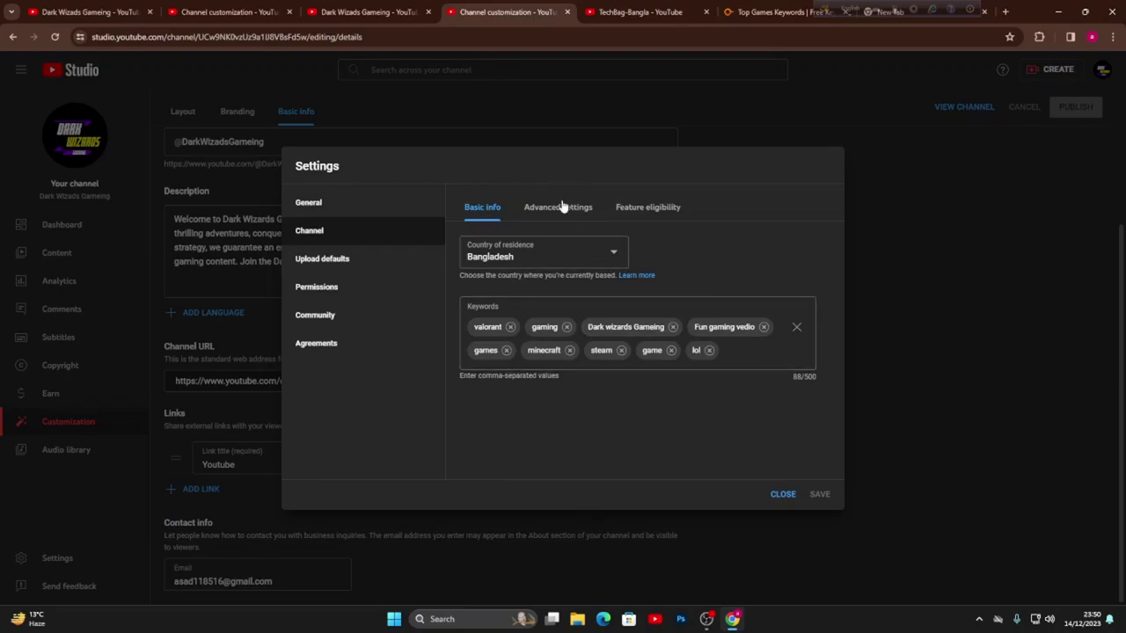
# - In advanced settings, hide inappropriate words in automatic captions and turn off interest-based ads
pyautogui.click(563, 206)
pyautogui.scroll(-3, 644, 377)
pyautogui.scroll(3, 644, 387)
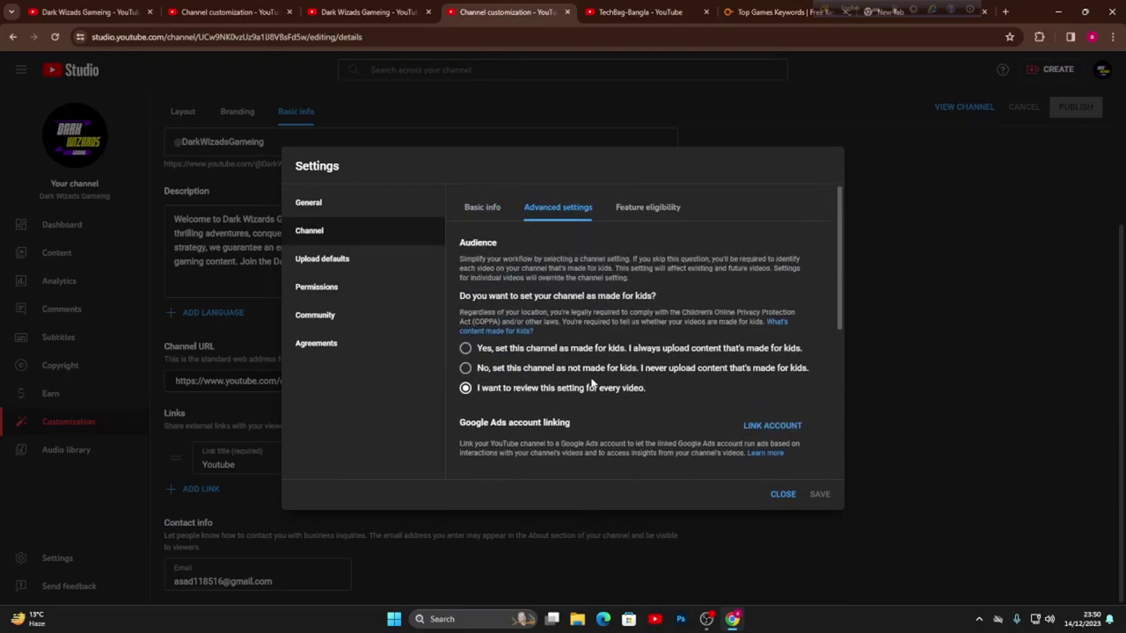
pyautogui.scroll(-1, 644, 422)
pyautogui.scroll(-2, 644, 422)
pyautogui.scroll(3, 572, 413)
pyautogui.scroll(-1, 548, 387)
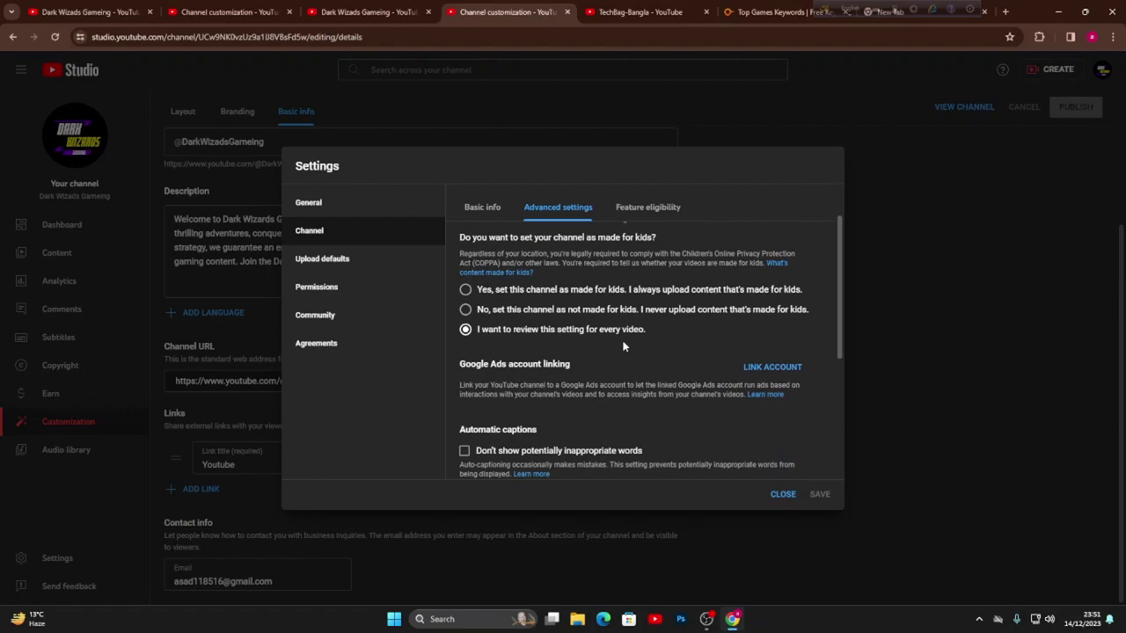
pyautogui.scroll(-1, 615, 345)
pyautogui.scroll(-1, 571, 343)
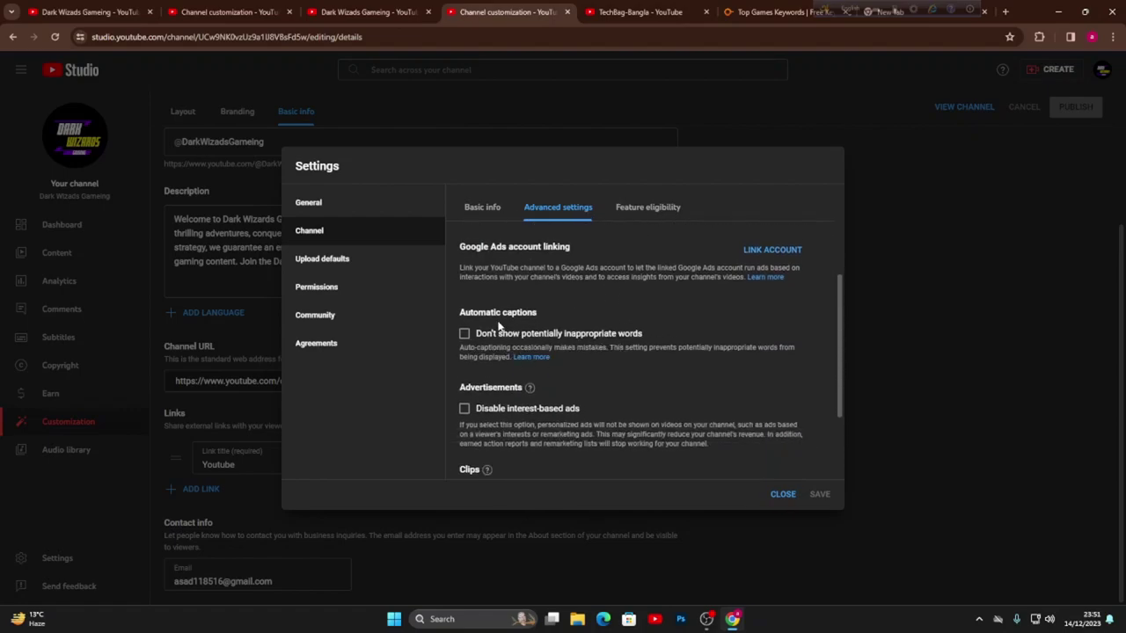
pyautogui.scroll(-1, 548, 344)
pyautogui.click(465, 275)
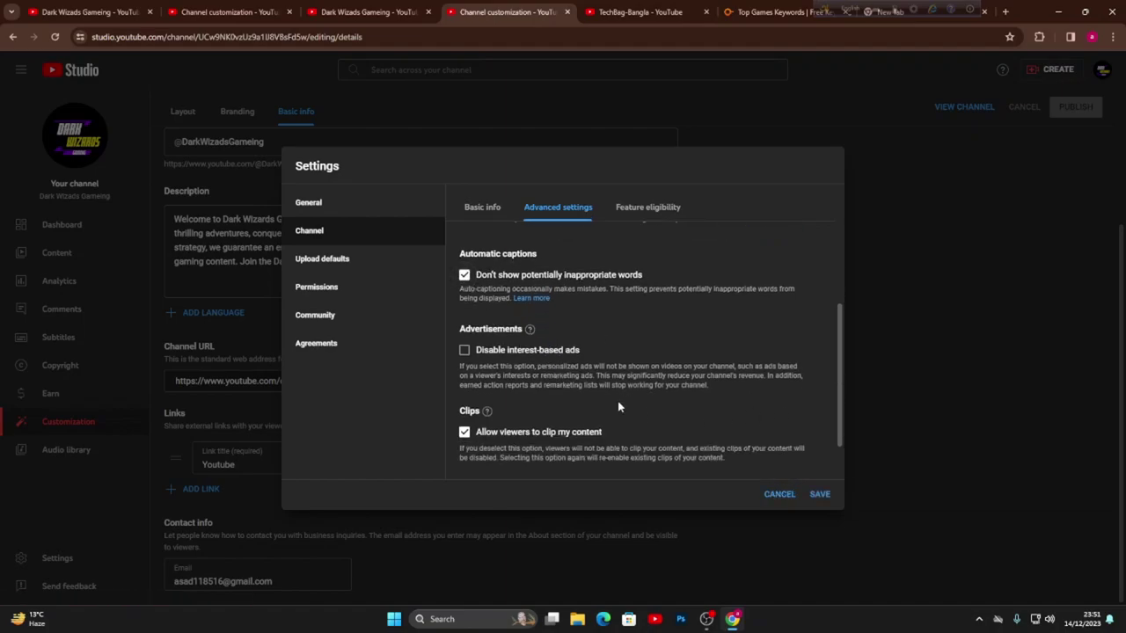
pyautogui.scroll(-1, 661, 378)
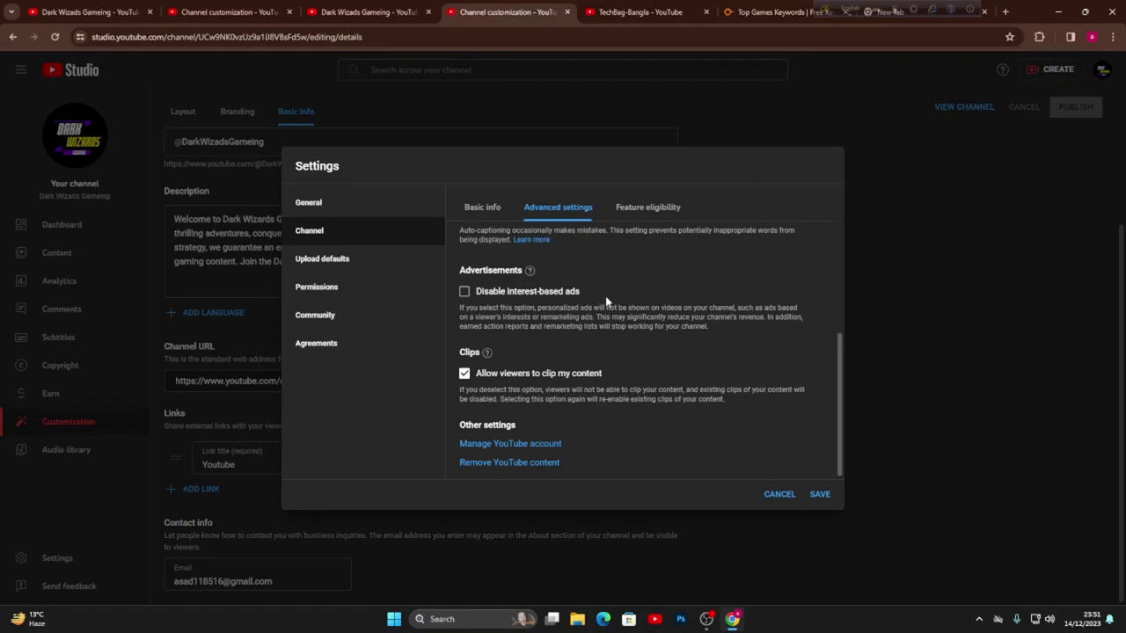
pyautogui.click(466, 294)
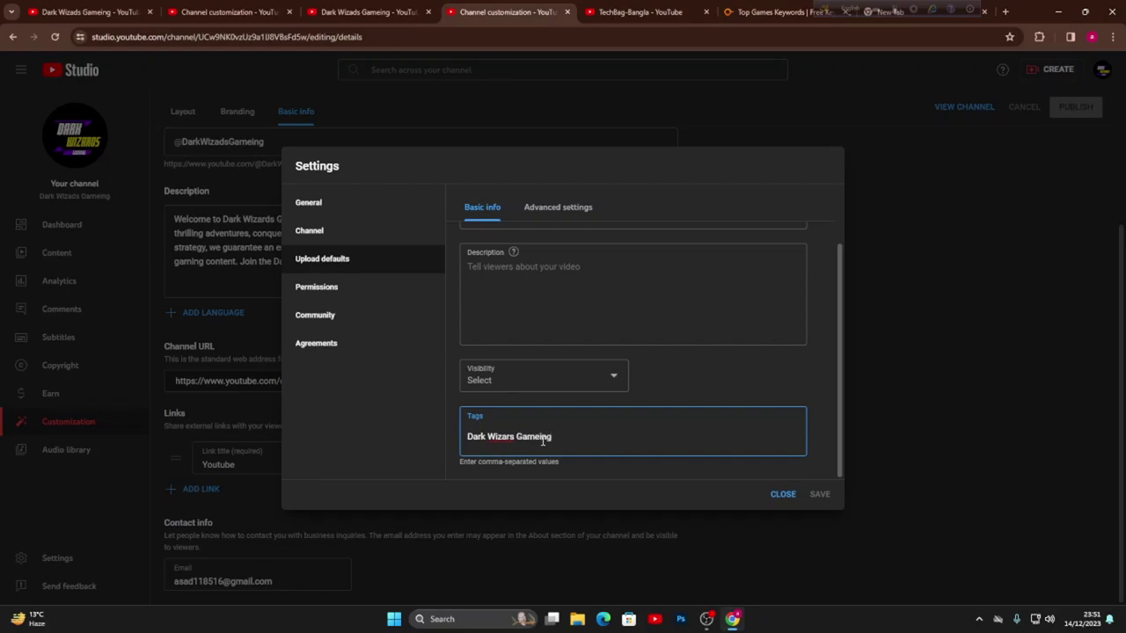
# - Save 'Dark Wizars Gameing' as a default upload tag and view the public channel page
pyautogui.press('Return')
pyautogui.click(818, 493)
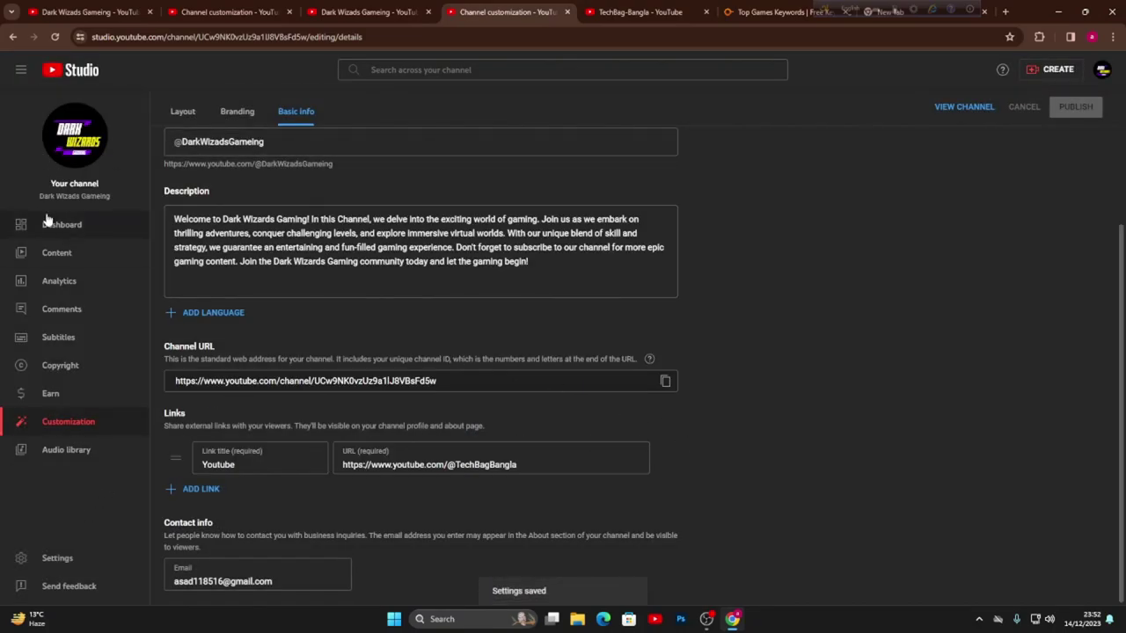
pyautogui.click(979, 106)
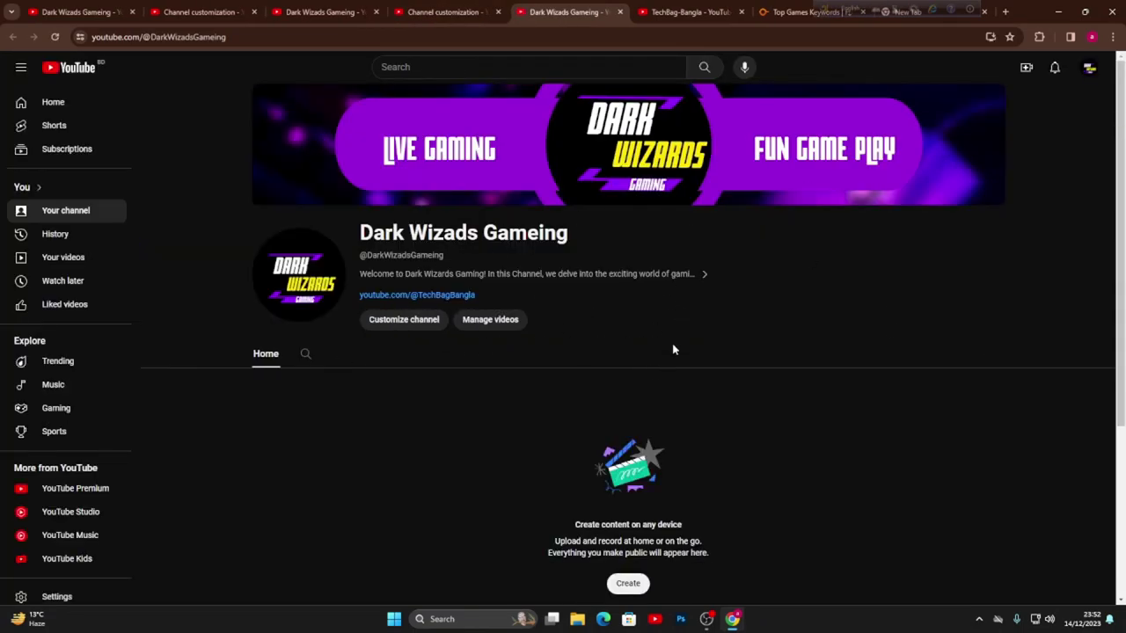
# - Check the channel's About details, close them, and minimize Chrome to the desktop
pyautogui.click(701, 277)
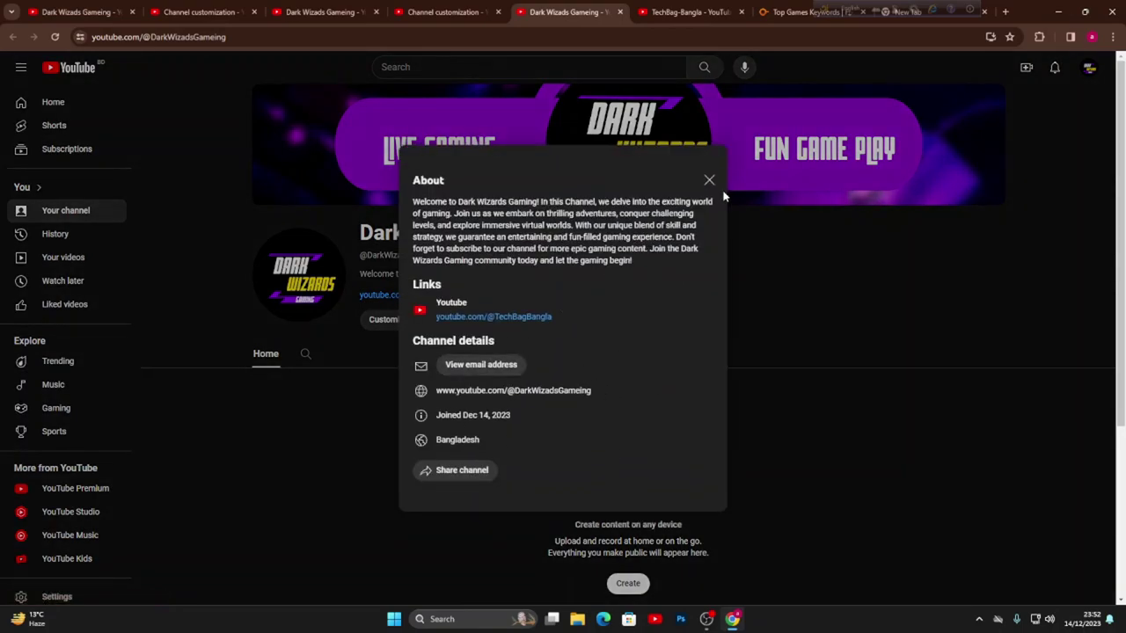
pyautogui.click(709, 179)
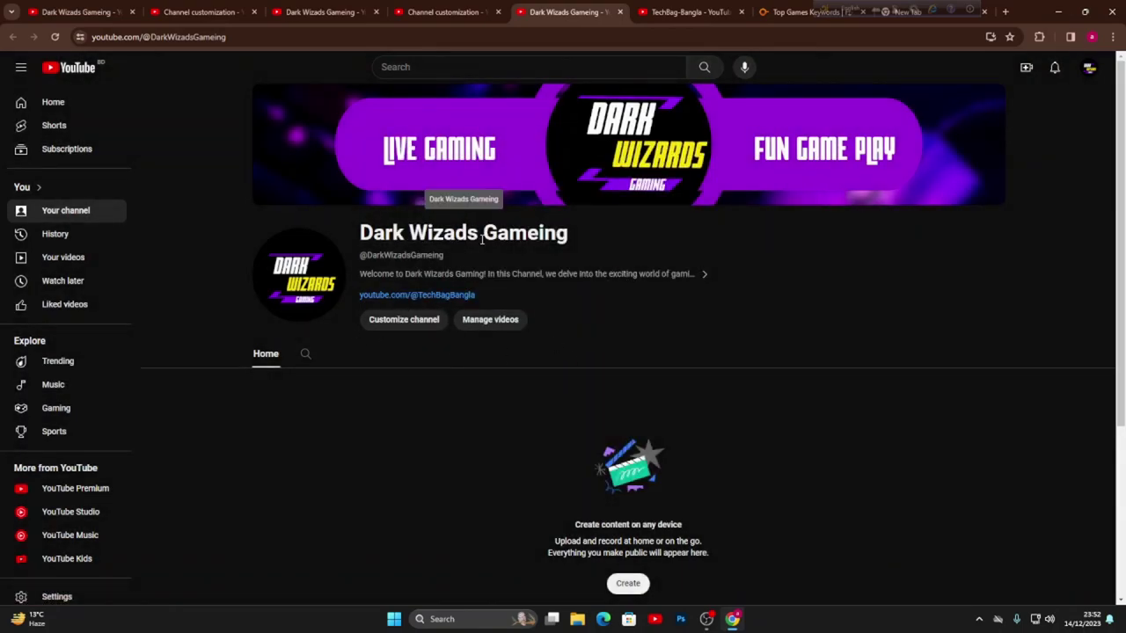
pyautogui.click(1058, 11)
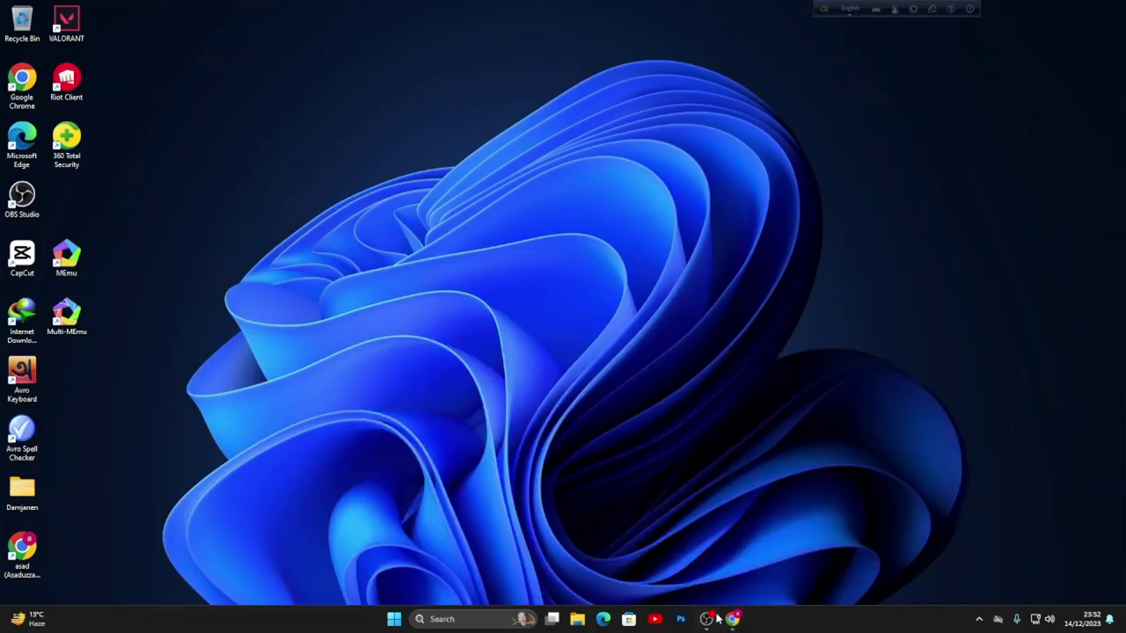